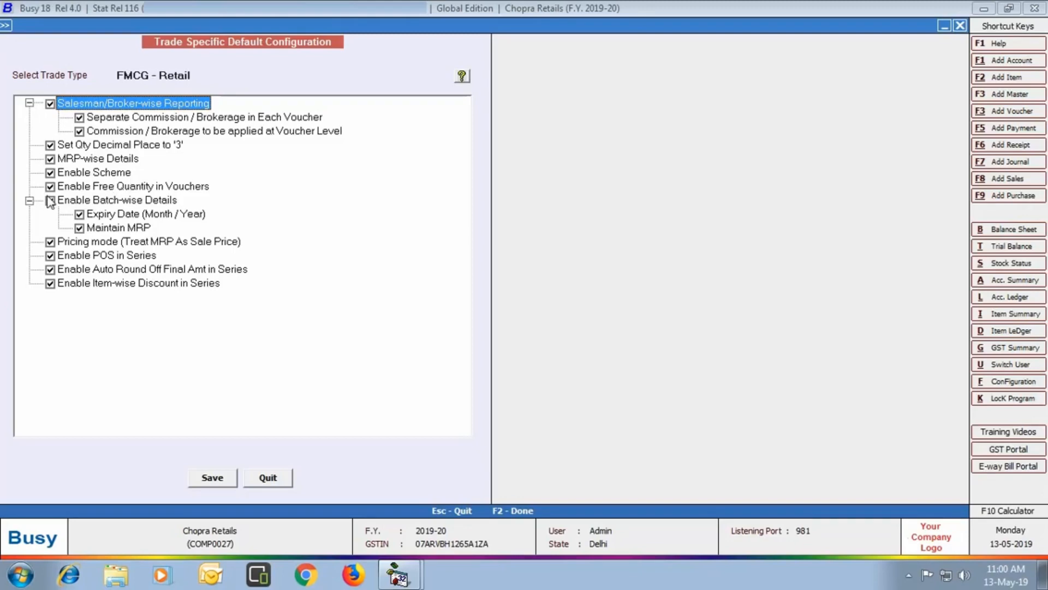
- Enable batch-wise details in the FMCG - Retail configuration, save it, and return to the masters tree
click(51, 201)
click(208, 477)
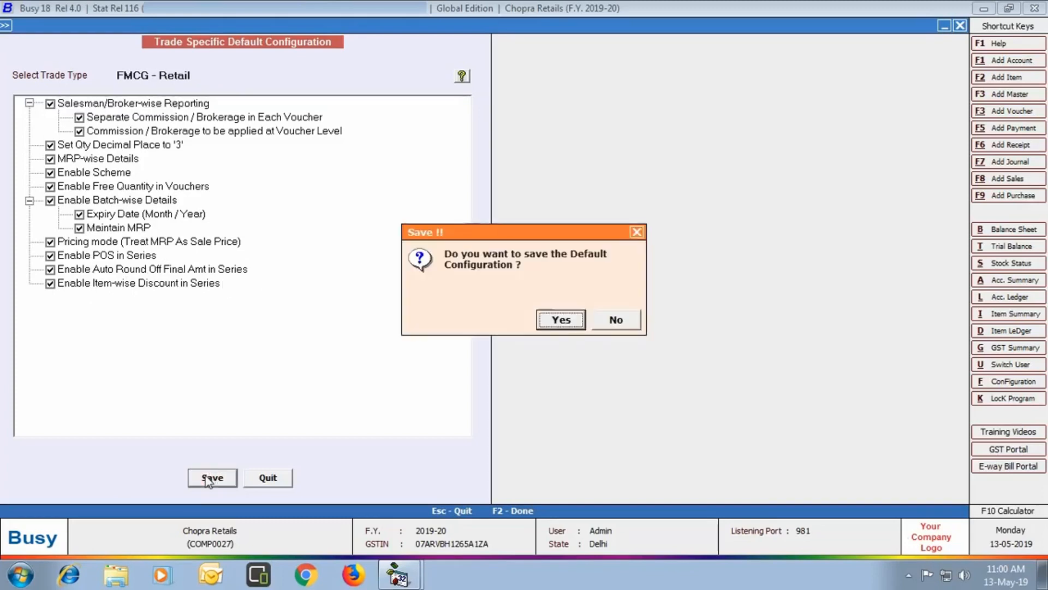
click(560, 321)
click(612, 316)
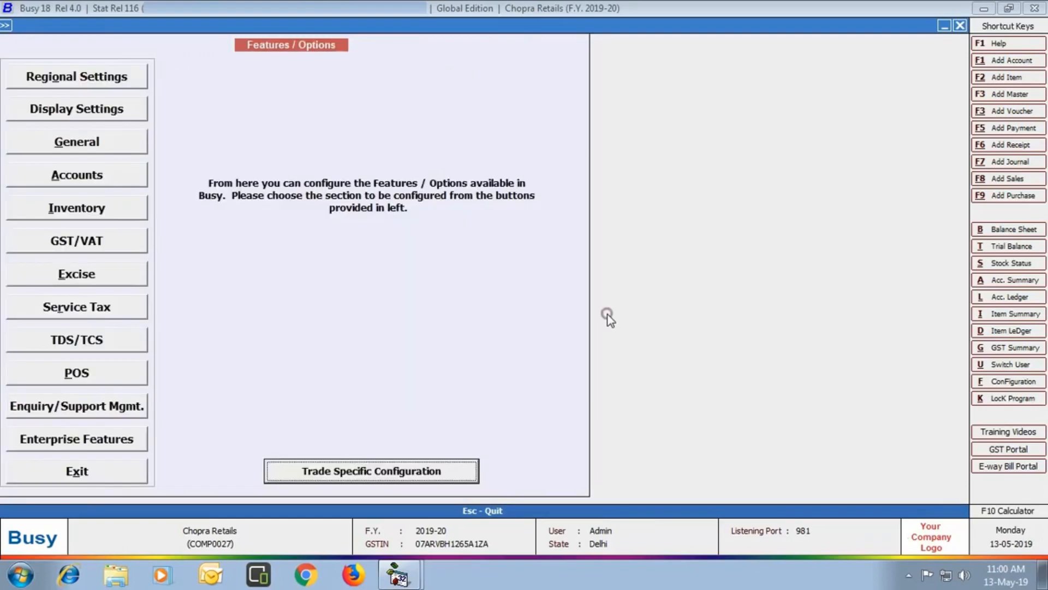
click(95, 478)
click(110, 42)
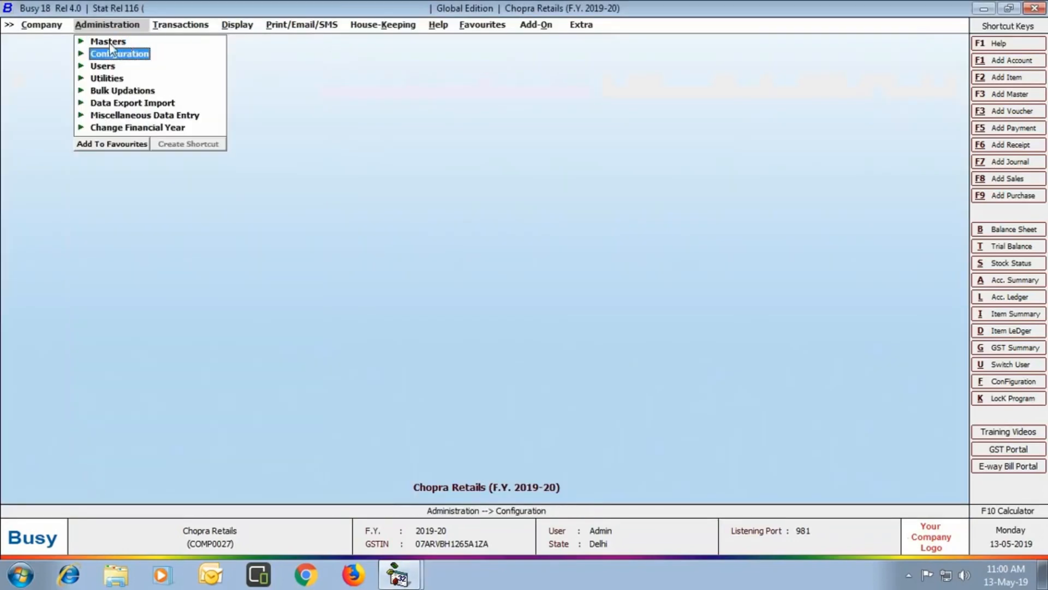
- Start a new salesman master and enter the salesman's name and three-line address
click(109, 43)
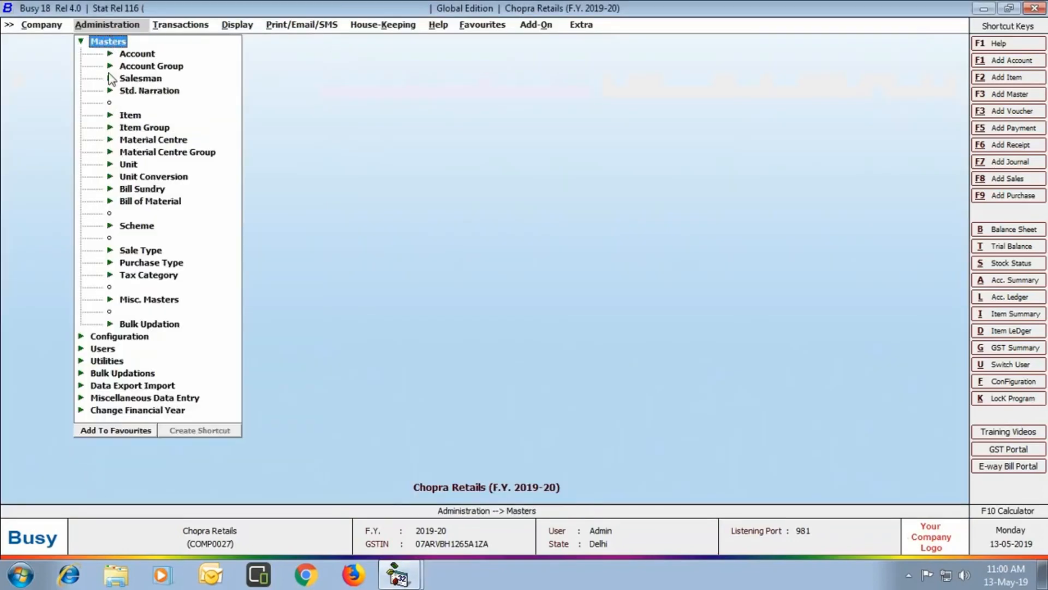
click(157, 82)
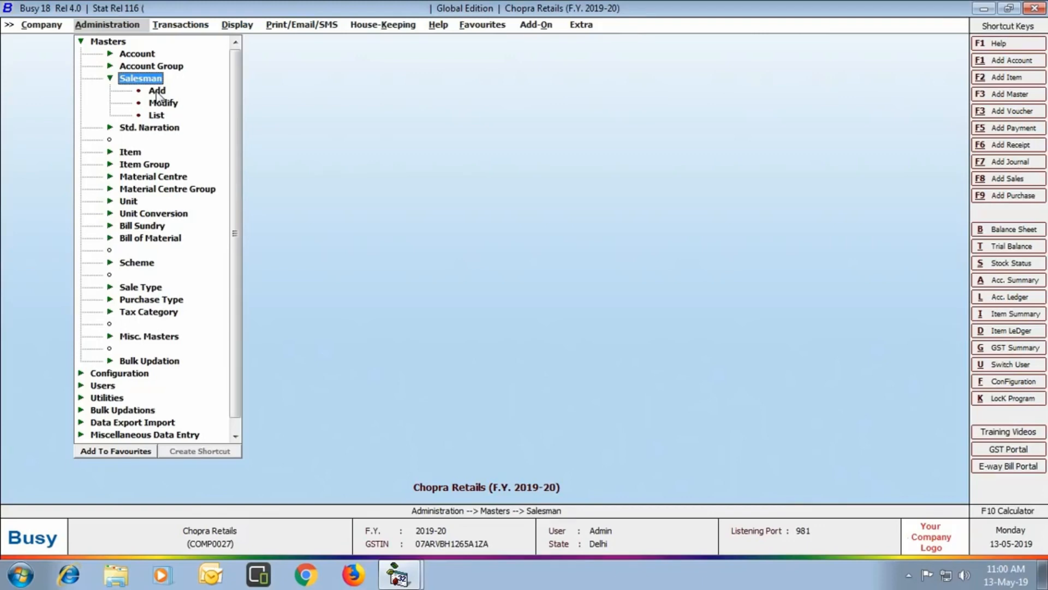
double_click(157, 91)
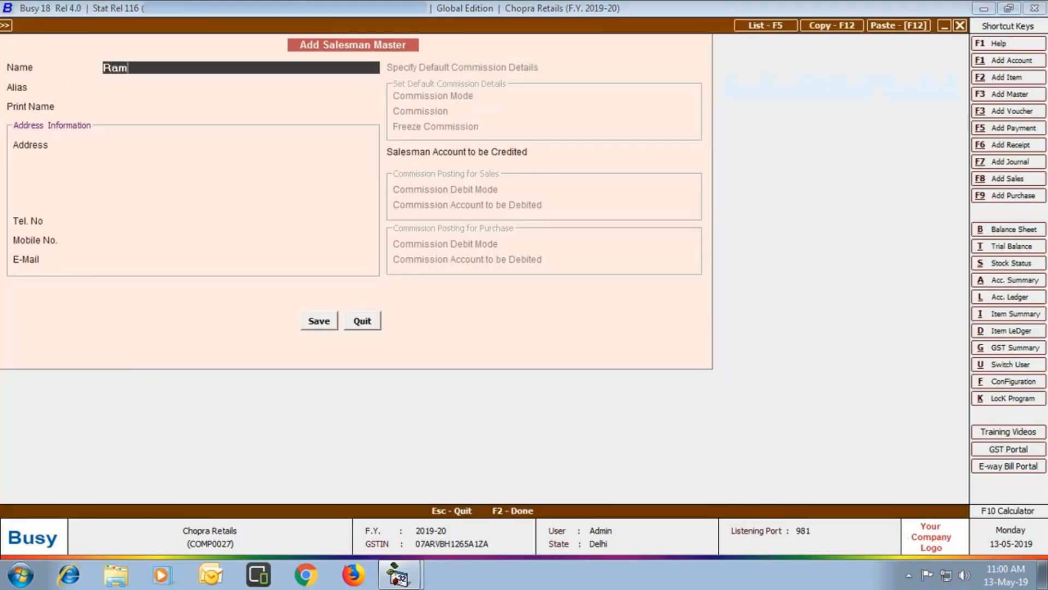
key(Return)
key(Return)
key(Return)
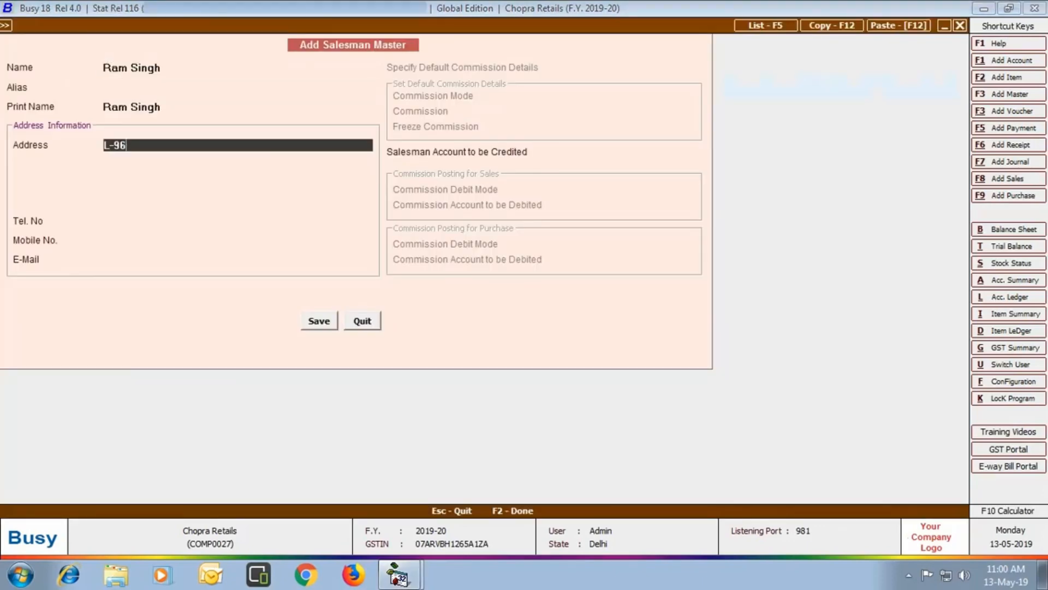
key(Return)
key(Return)
key(Return)
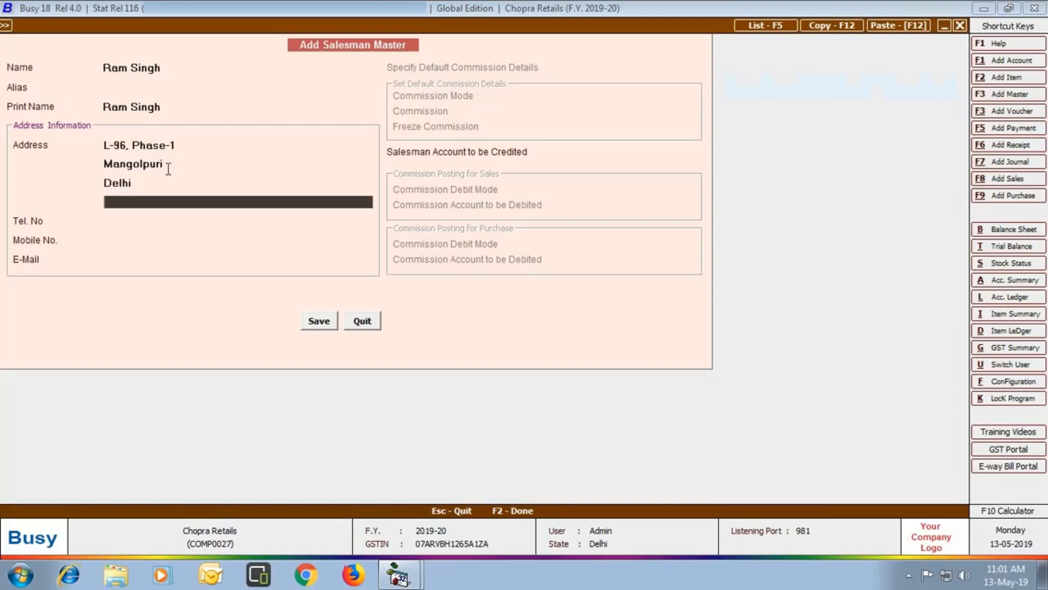
- Add the salesman's mobile number and e-mail, credit Commission on Sales, and save
key(Return)
key(Return)
key(Return)
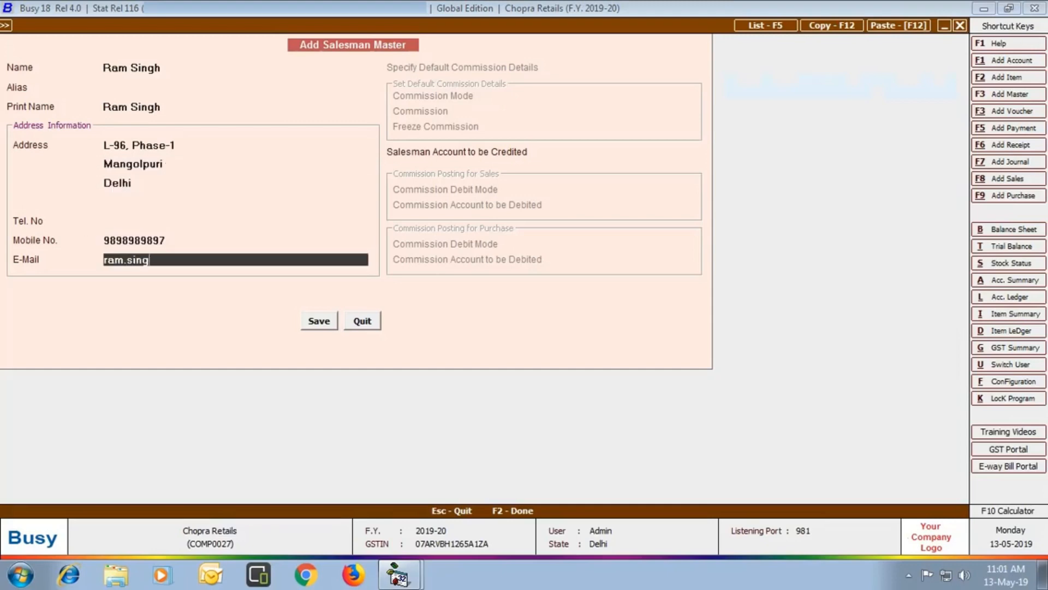
key(Return)
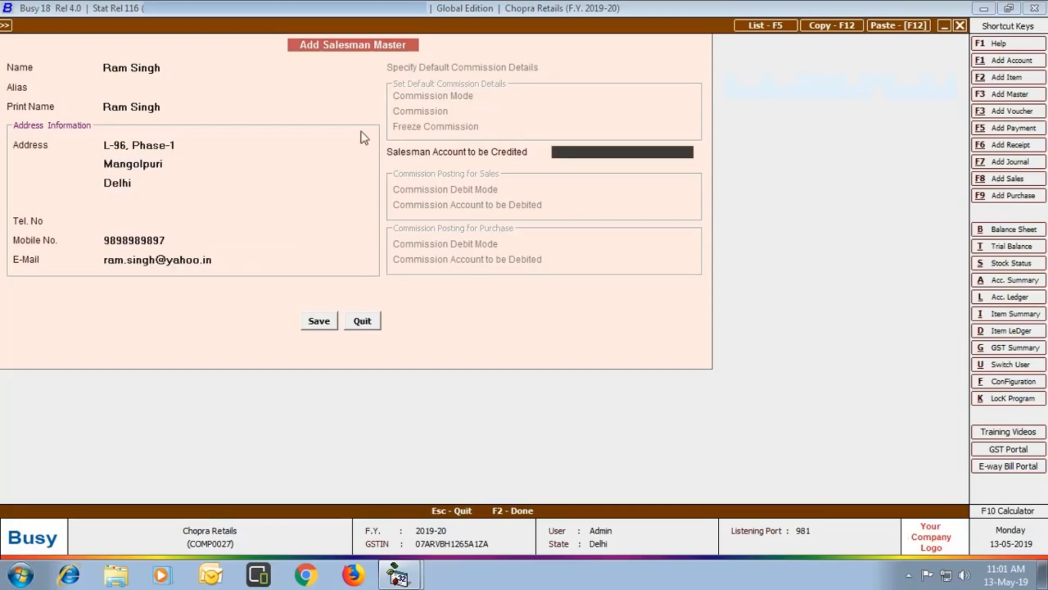
text(com)
key(Return)
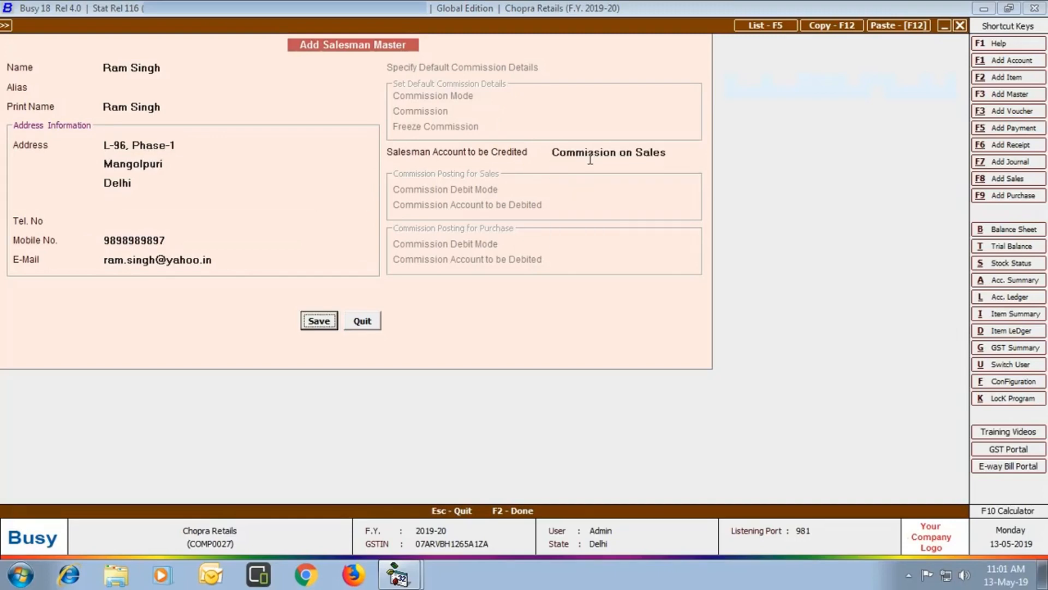
click(314, 321)
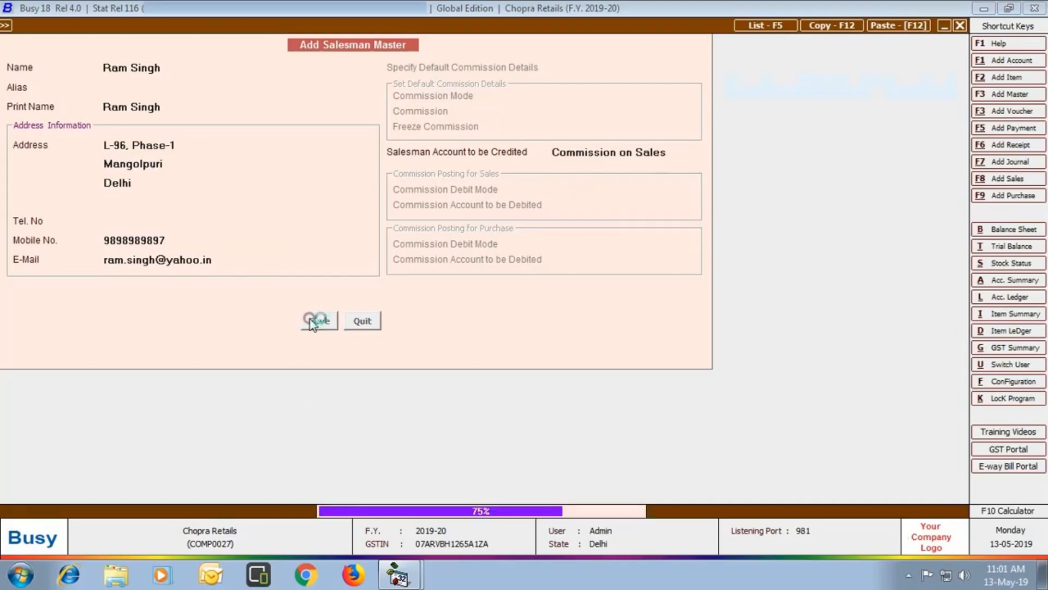
click(358, 322)
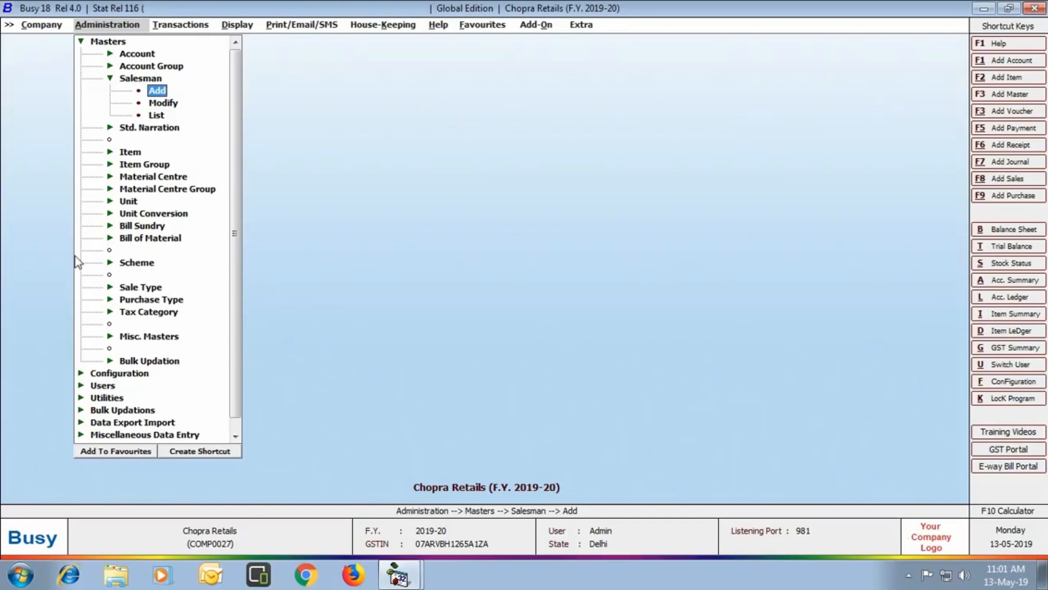
- Create a scheme named 'Buy 2 Get 1 Free' valid 01-05-2019 to 30-06-2019
click(141, 262)
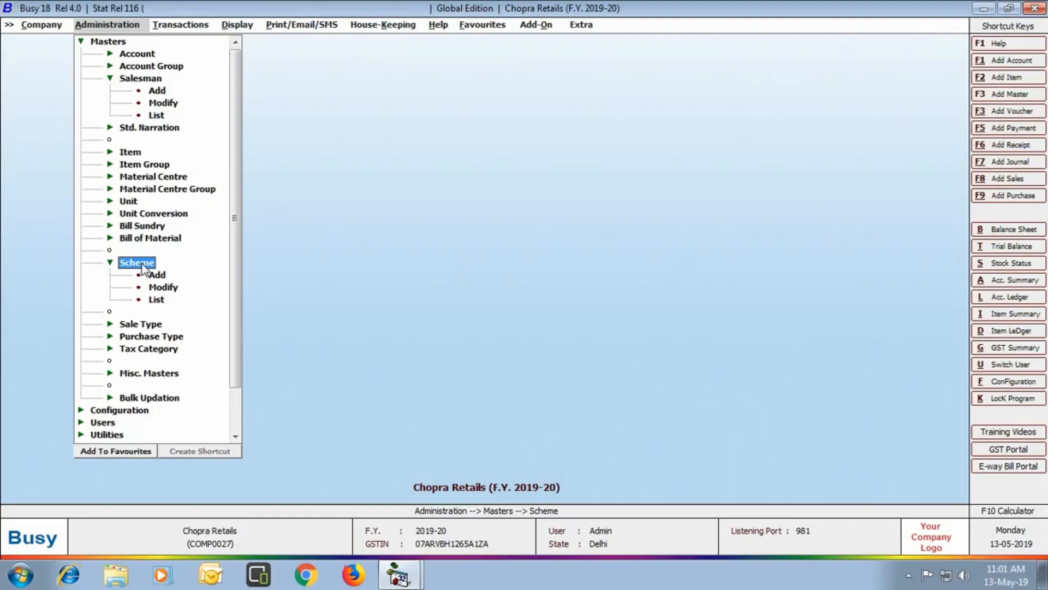
click(155, 273)
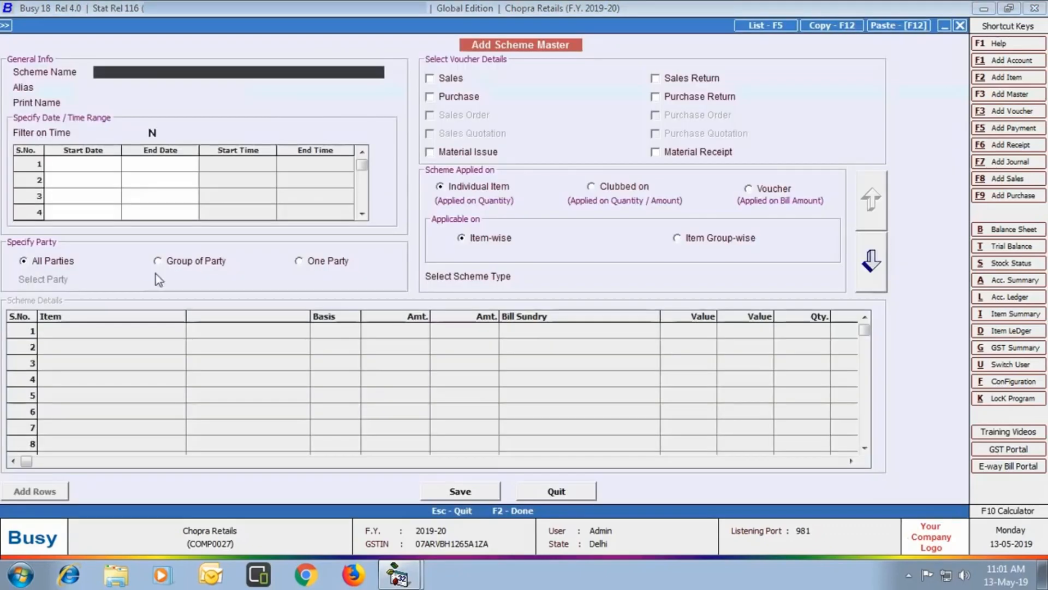
text(Buy 2 Get 1 Free)
key(Return)
key(Return)
key(Return)
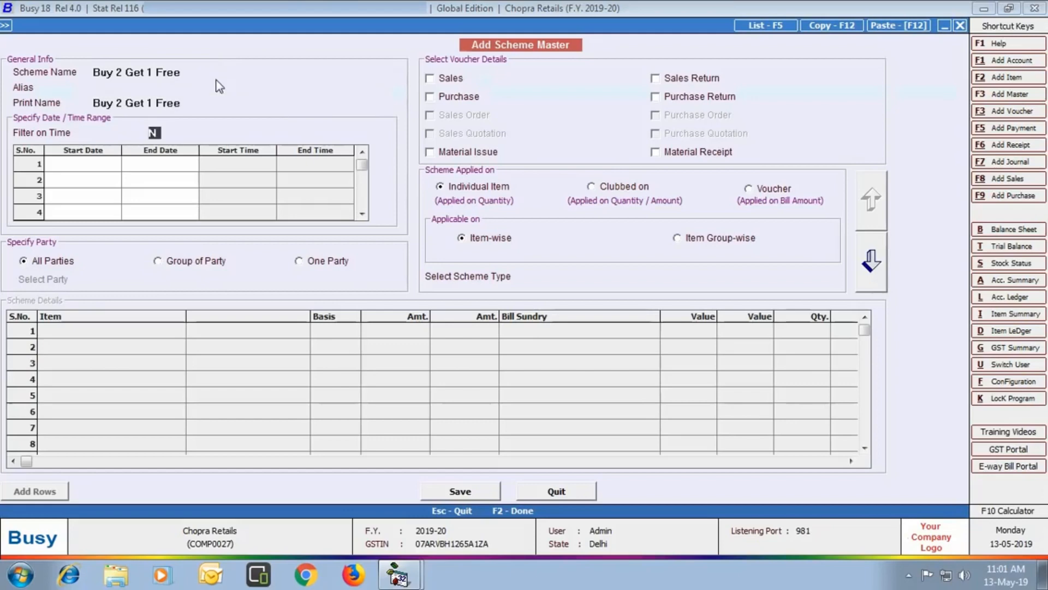
key(Return)
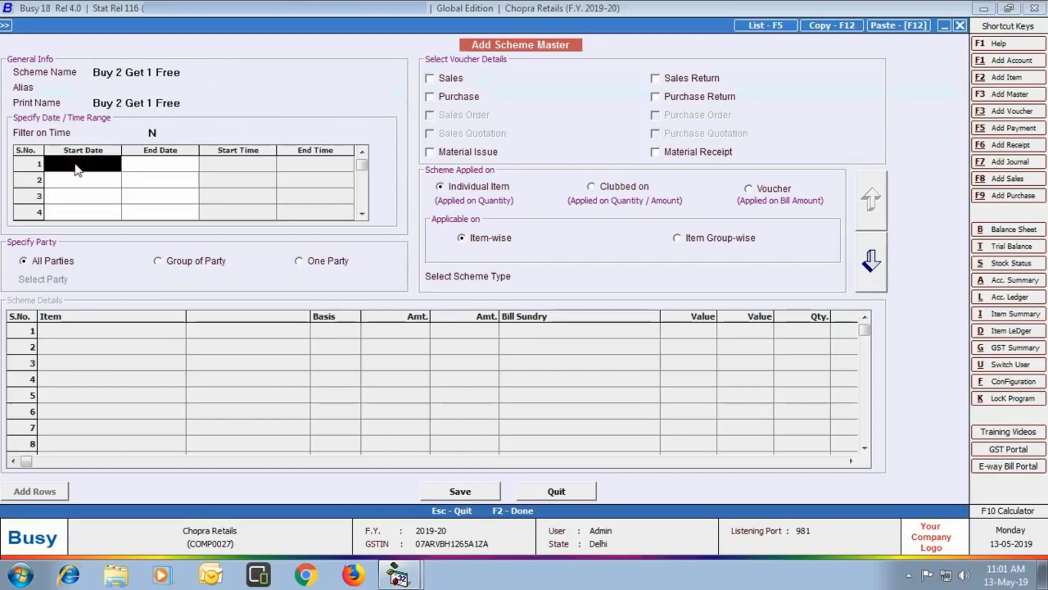
text(01-05)
key(Return)
text(30-06)
key(Return)
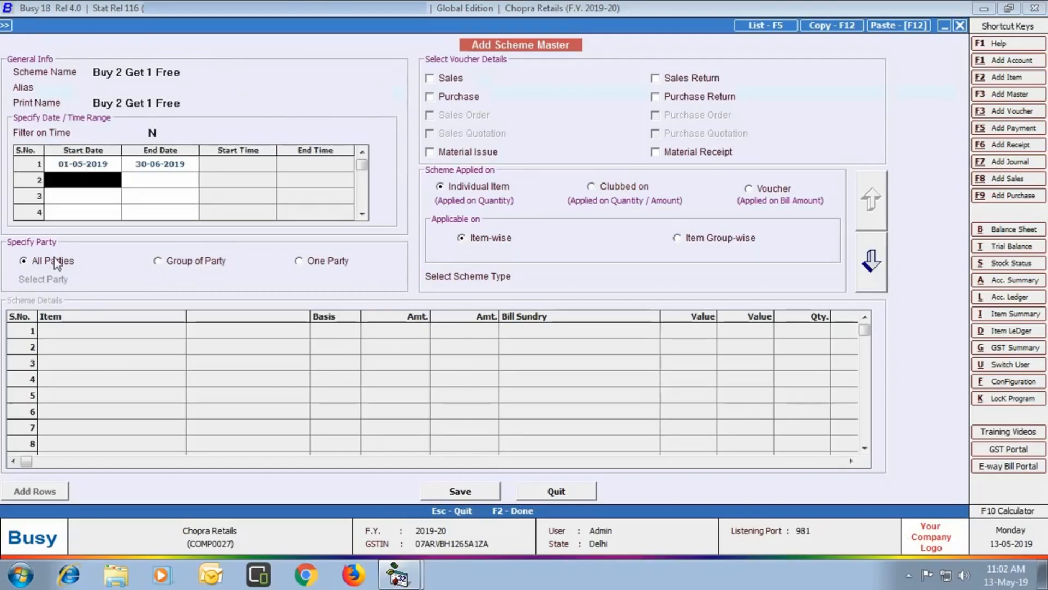
key(Return)
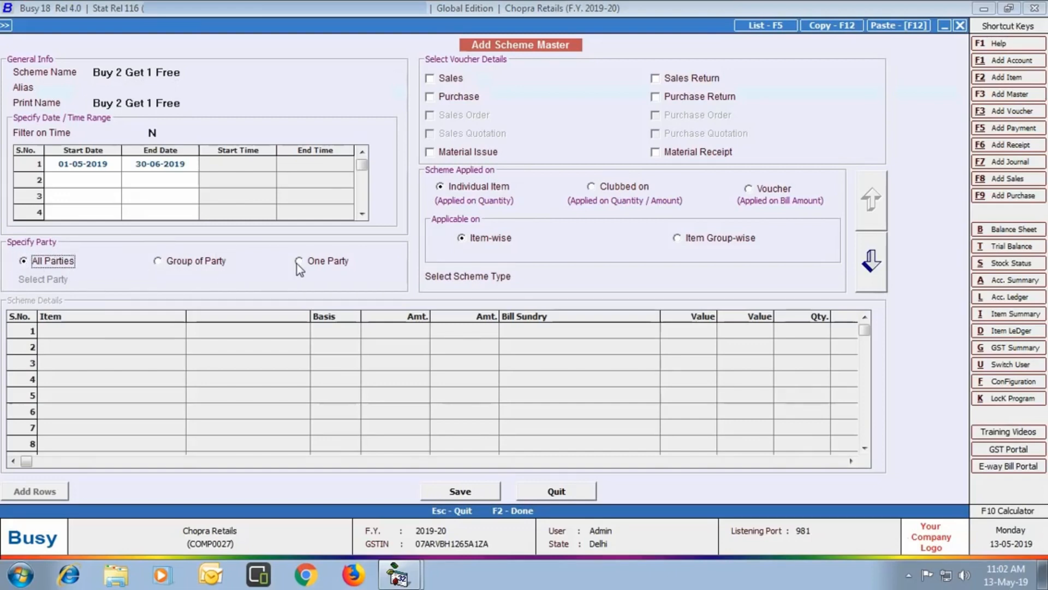
- Apply the scheme item-wise to all sales series with type Free/Discounted - Same Item
key(Return)
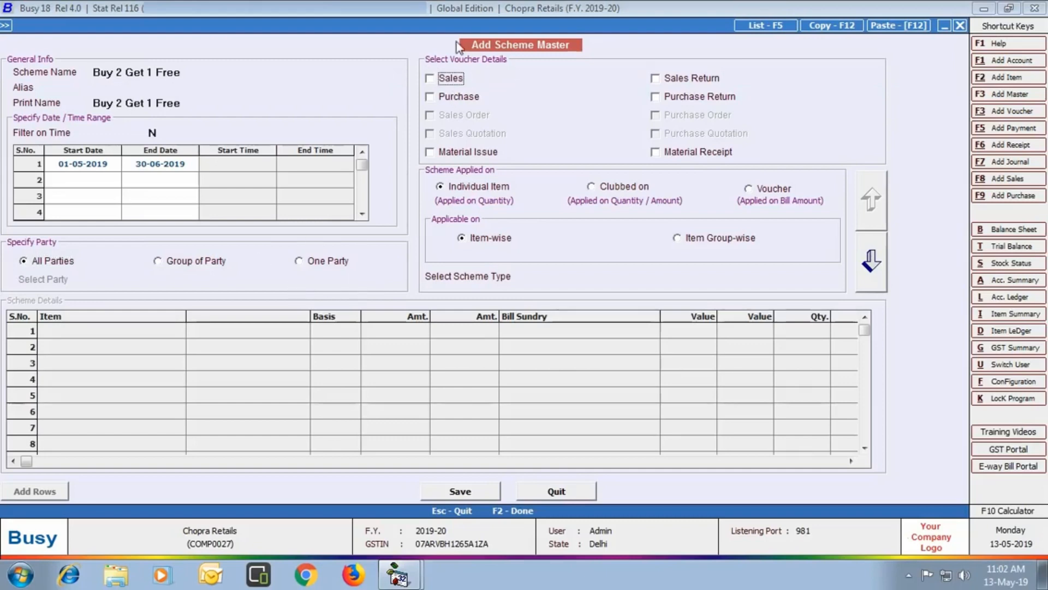
click(431, 78)
click(489, 188)
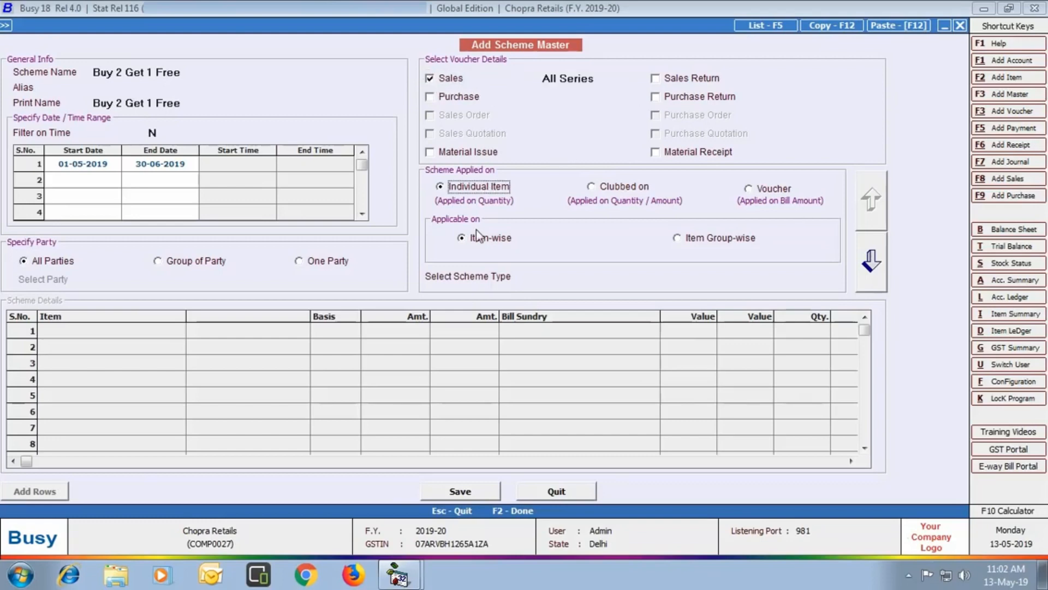
click(476, 236)
key(Return)
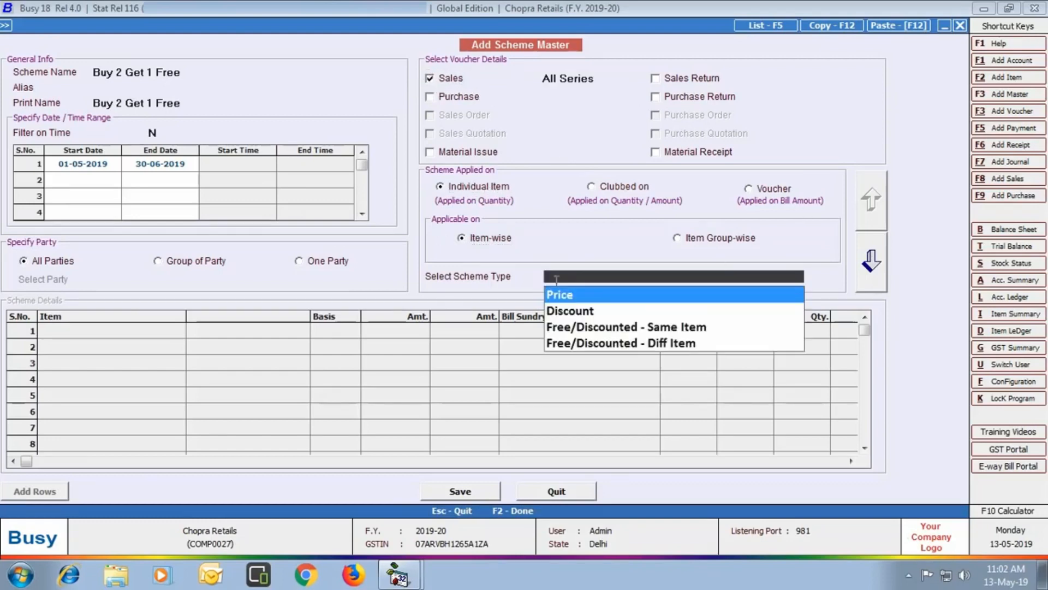
key(Down)
key(Down)
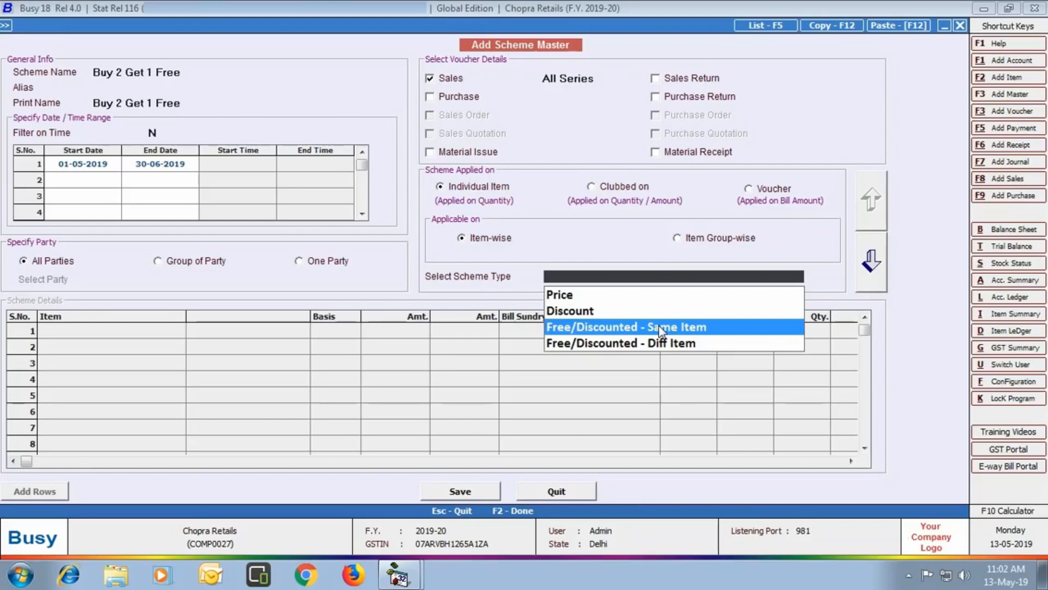
click(662, 327)
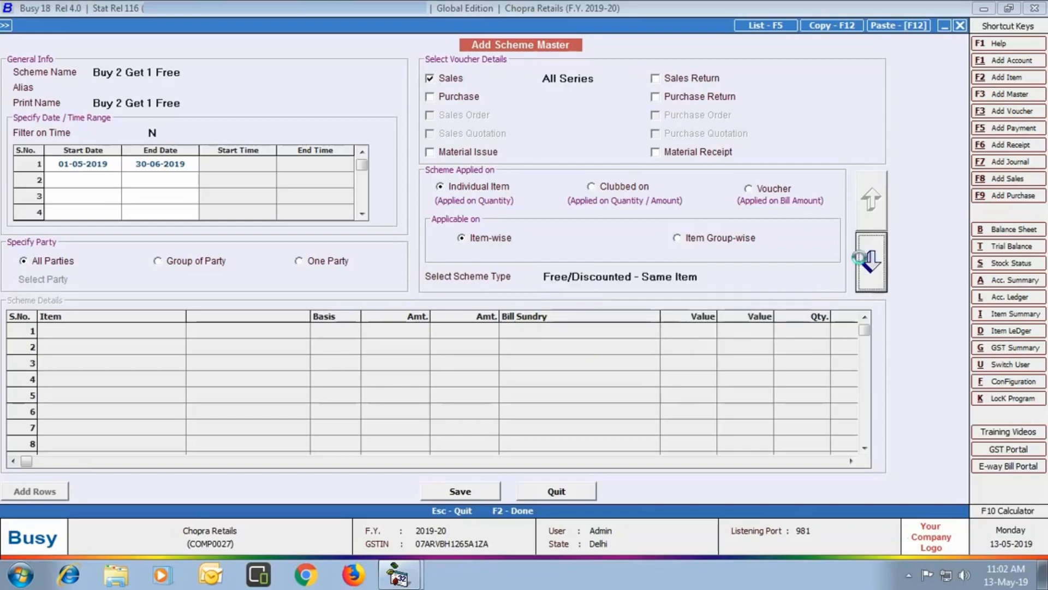
- Add Amul Butter - 100 Gm and 500 Gm to the scheme, each quantity 2 with 1 free
click(858, 257)
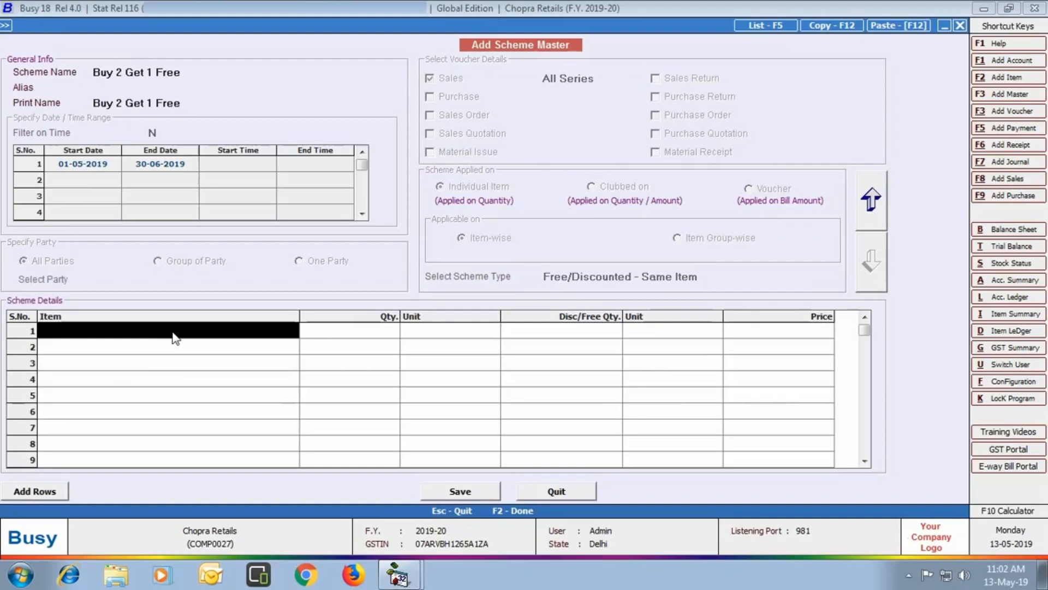
text(amul)
key(Return)
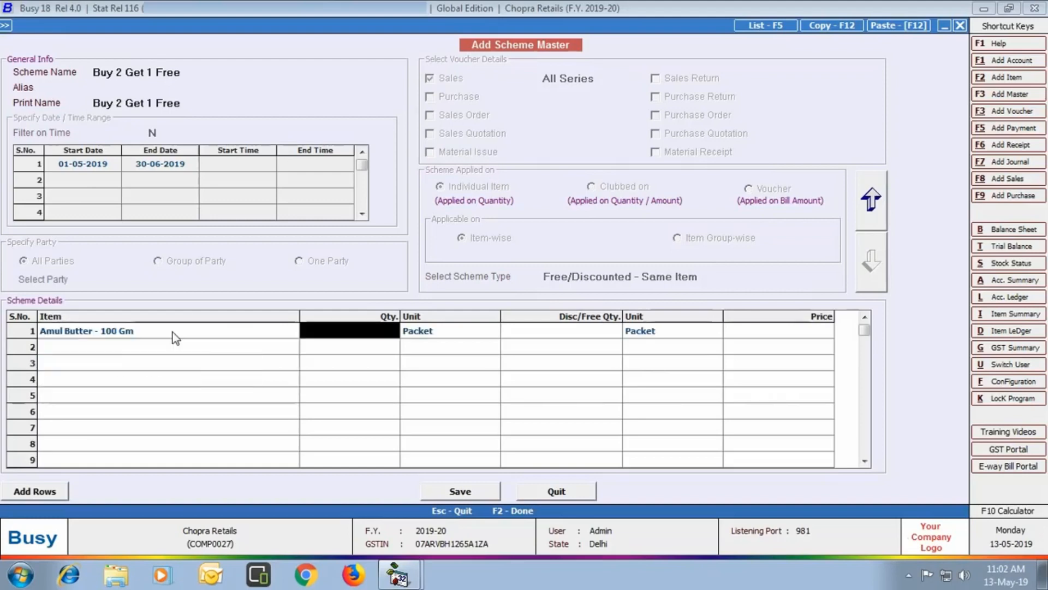
text(2)
key(Return)
key(Return)
text(1)
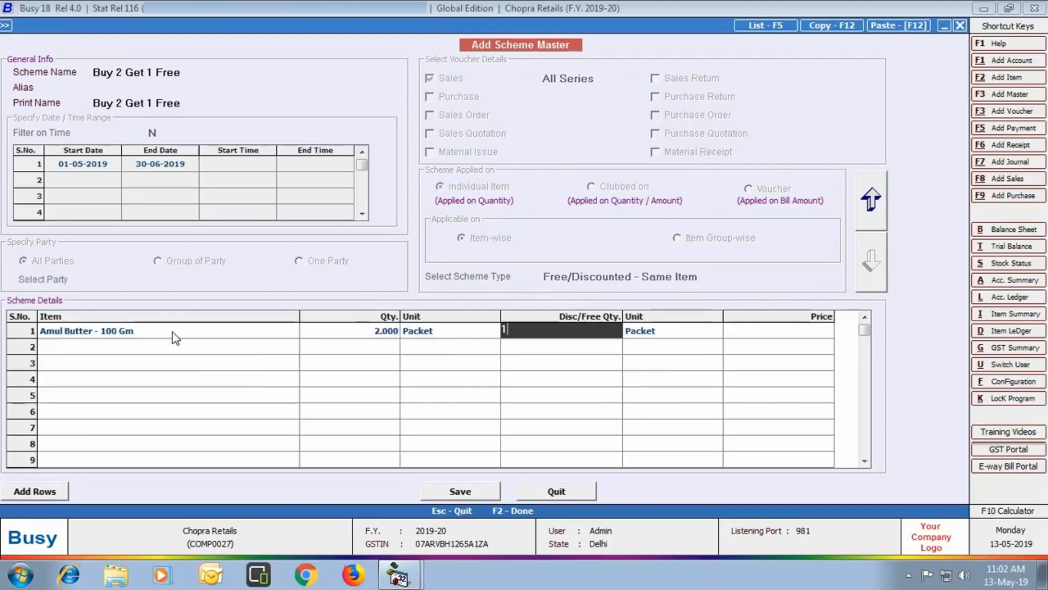
key(Return)
key(Return)
key(Return)
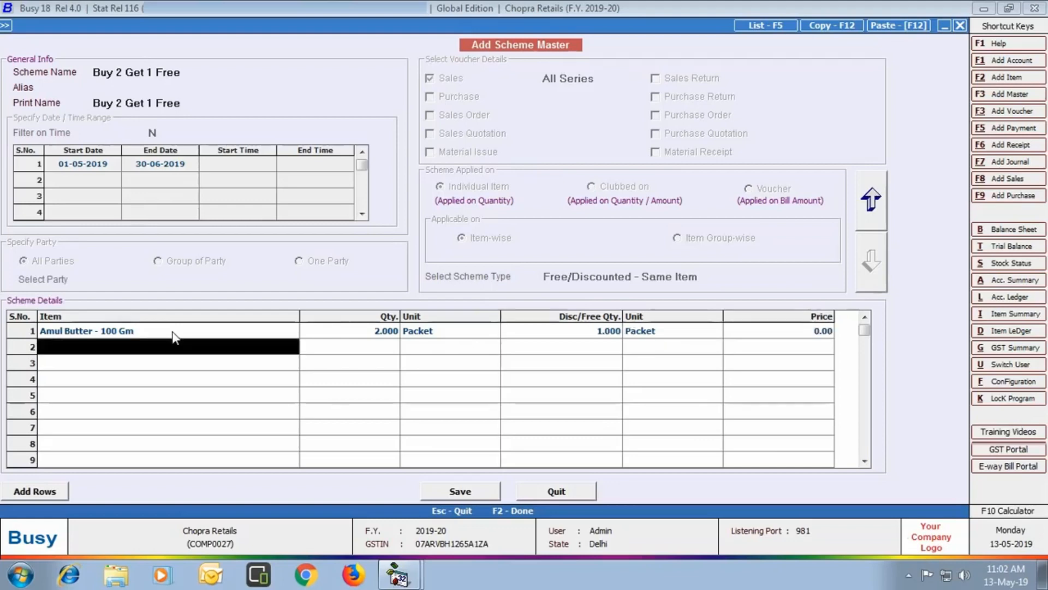
text(amul)
key(Down)
key(Return)
text(2)
key(Return)
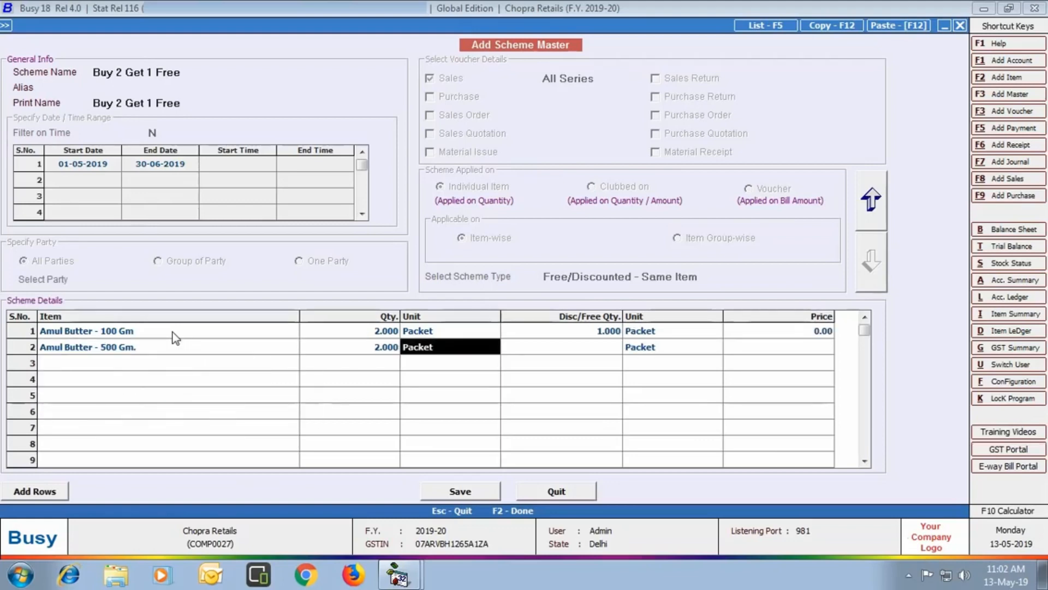
key(Return)
text(1)
key(Return)
- Add Mc Can French Fries and Mc Can Veggie Burger Patties, each quantity 2 with 1 free
key(Return)
key(Return)
text(m)
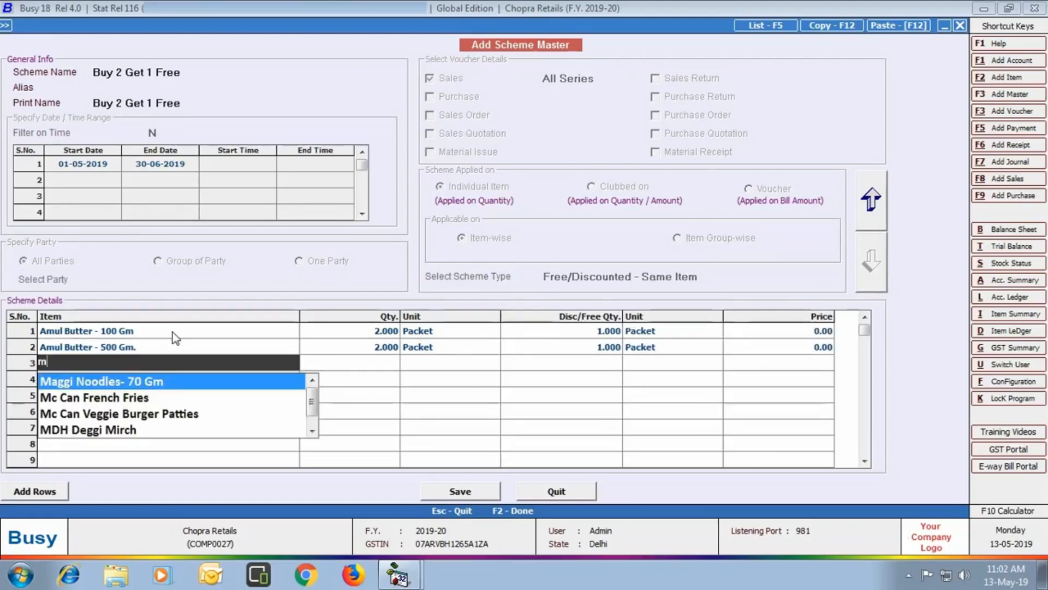
text(c)
key(Return)
text(2)
key(Return)
key(Return)
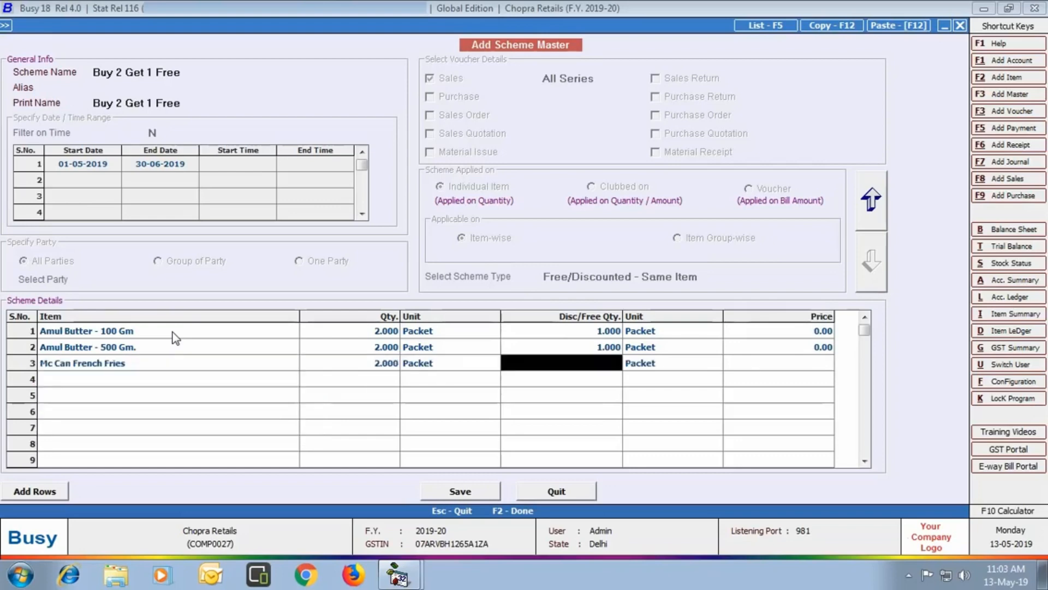
text(1)
key(Return)
key(Return)
key(Return)
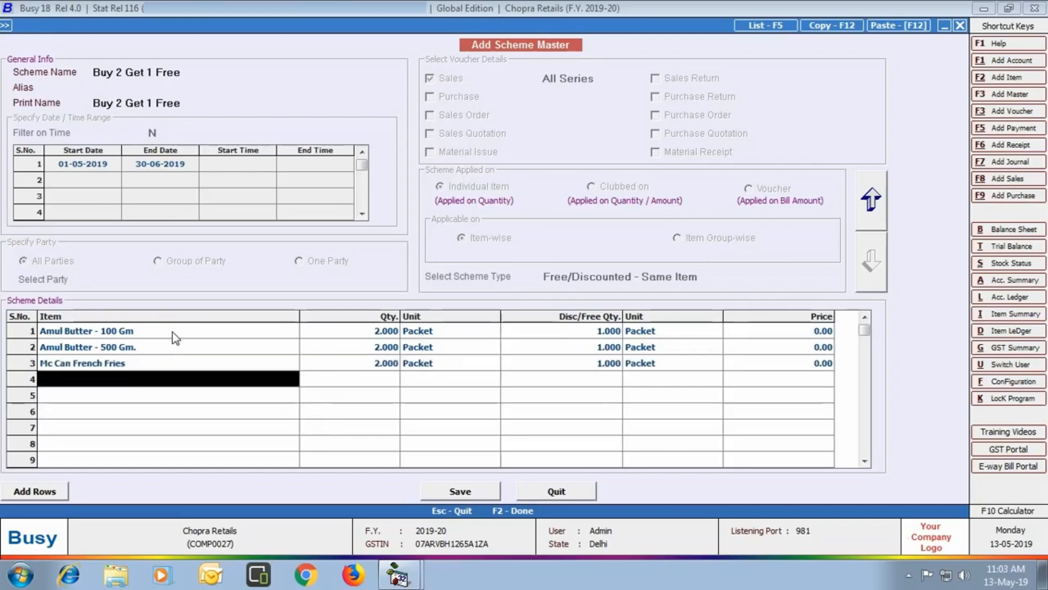
text(mc)
key(Down)
key(Return)
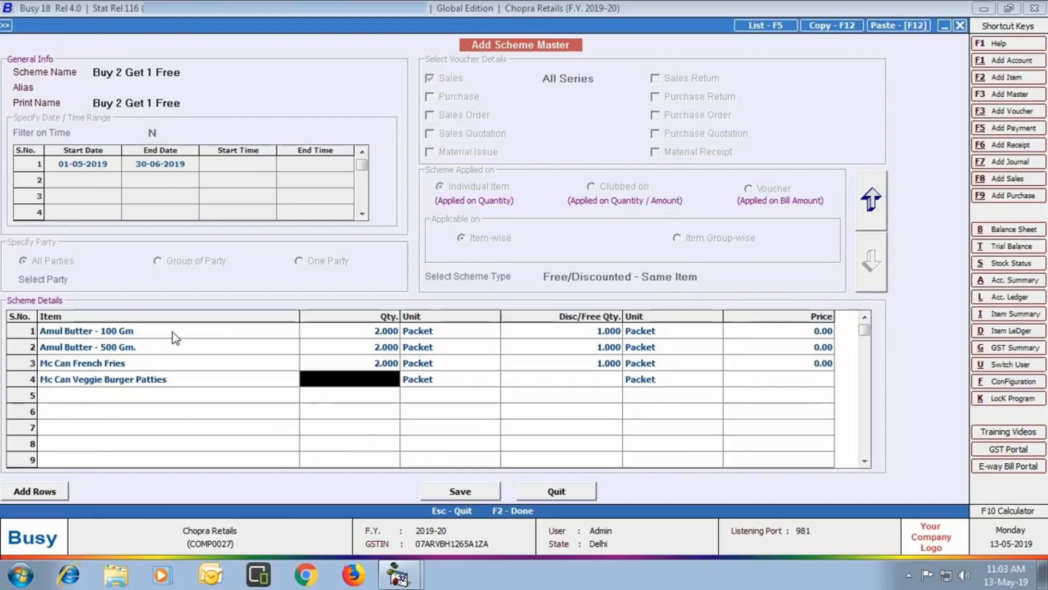
text(2)
key(Return)
key(Return)
text(1)
key(Return)
key(Return)
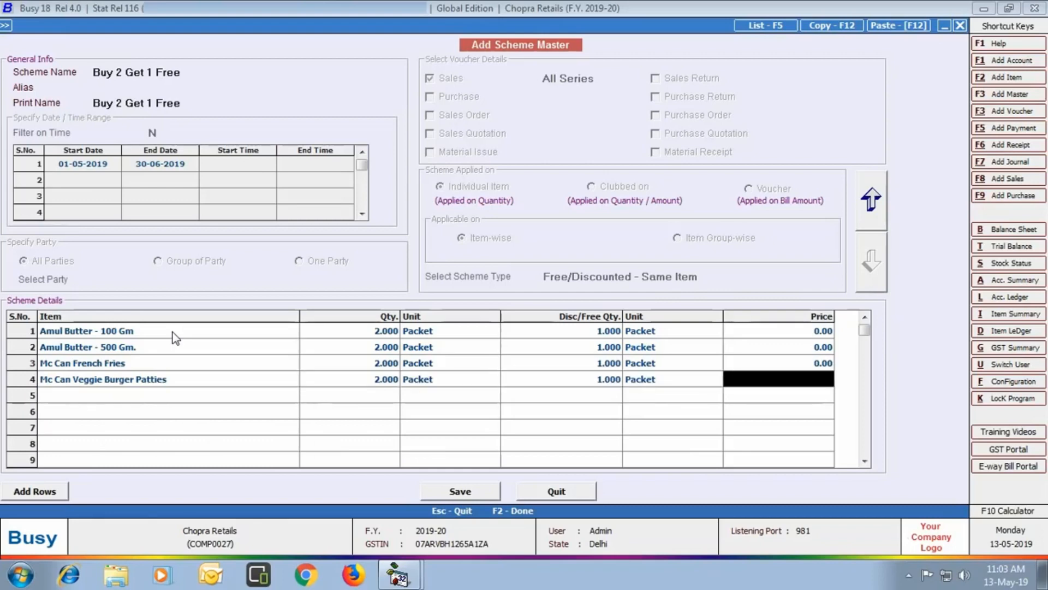
key(Return)
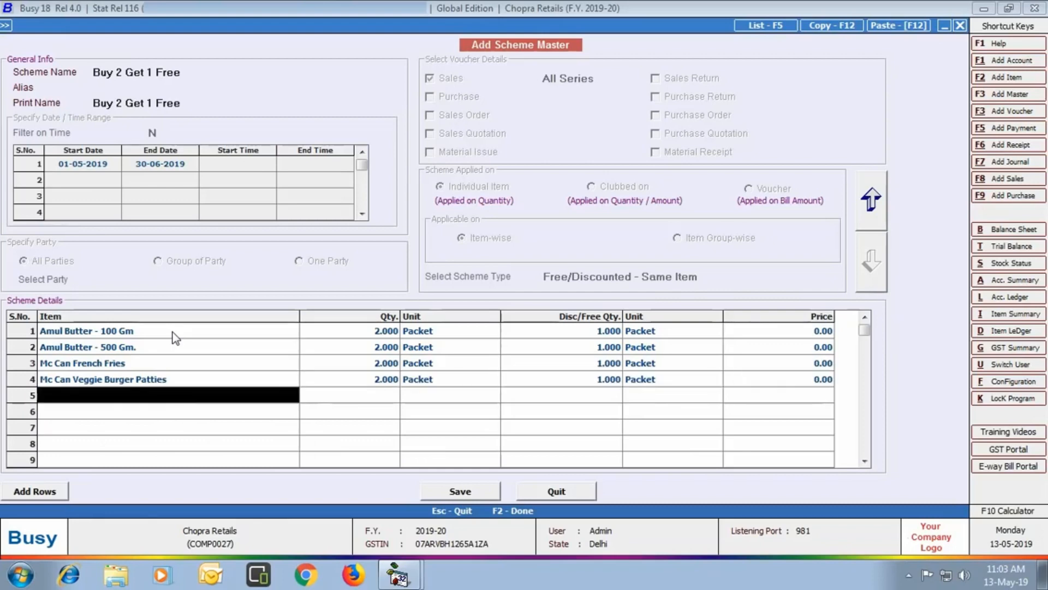
- Save Buy 2 Get 1 Free and start scheme 'Extra 5% discount' for 01-05-2019 to 30-06-2019
click(458, 492)
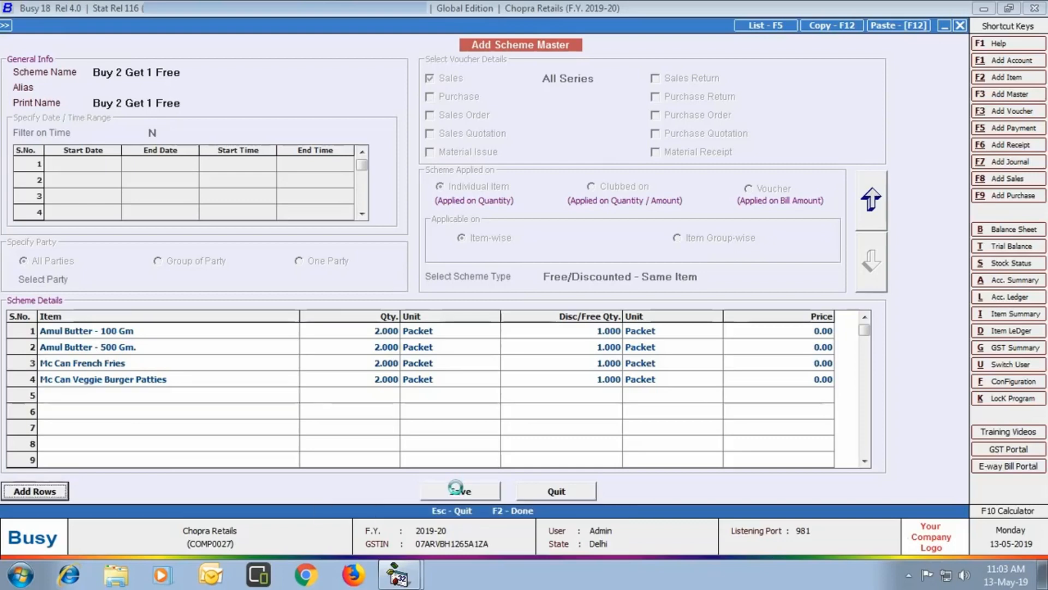
text(Extra 5% disco)
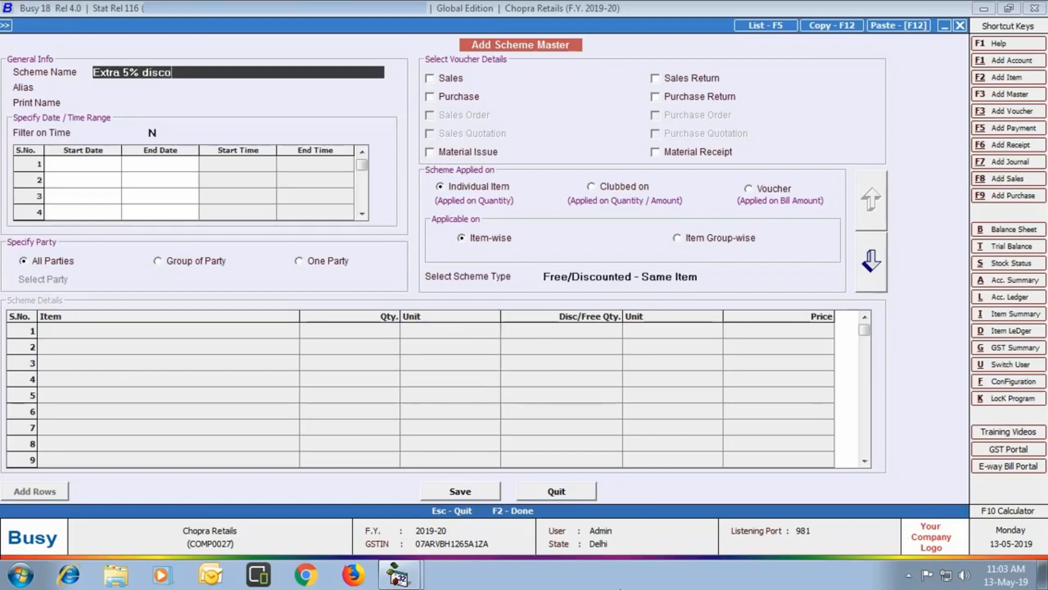
text(unt)
key(Return)
key(Return)
key(Return)
key(Return)
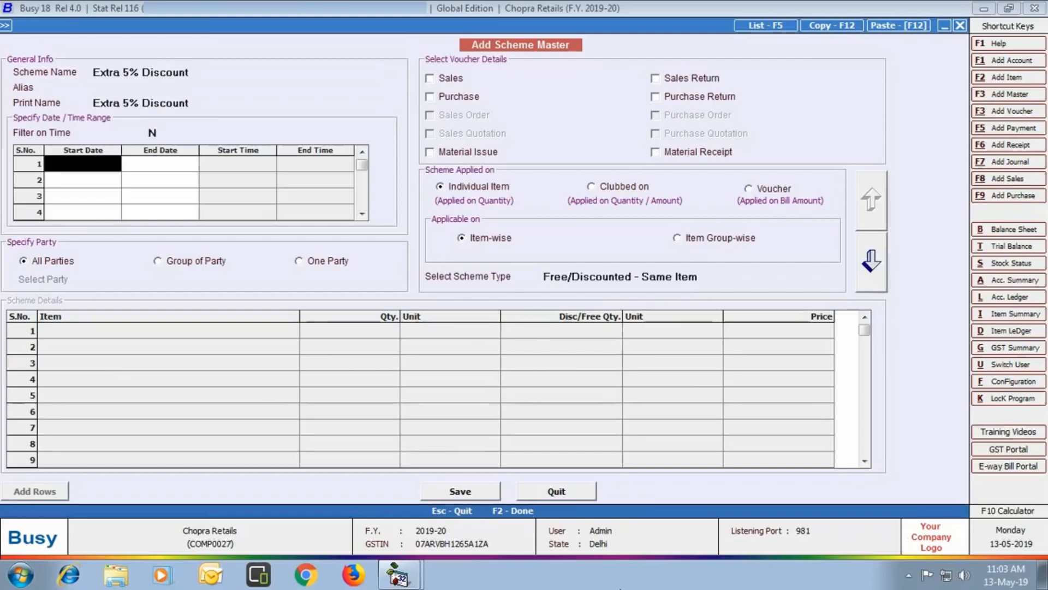
text(01-05-2019)
key(Return)
text(30-06-2019)
key(Return)
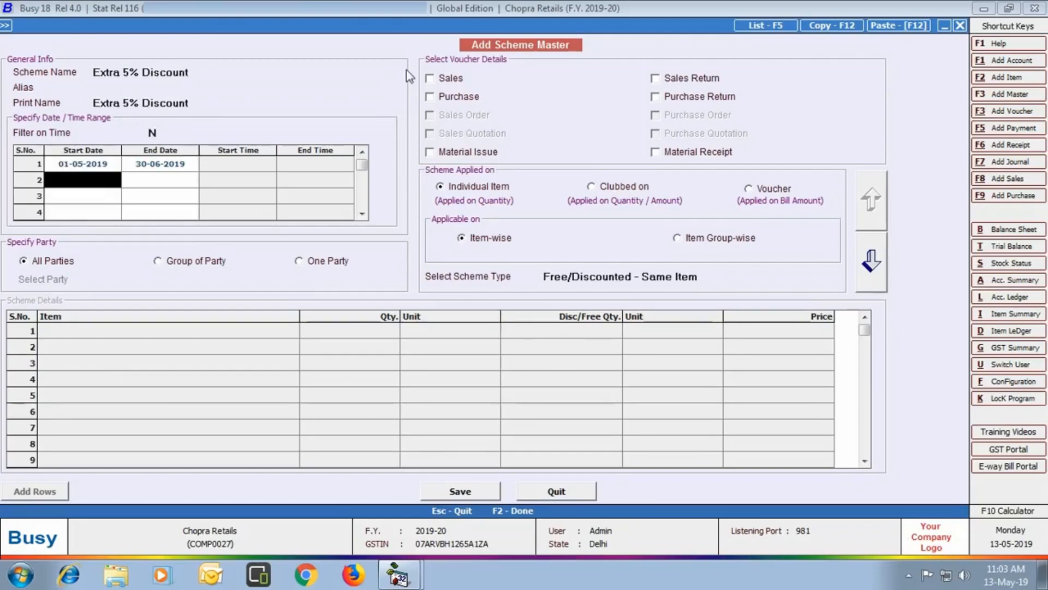
- Make it a sales bill-sundry scheme giving Discount 5 on bills above 1,000, and save
click(430, 79)
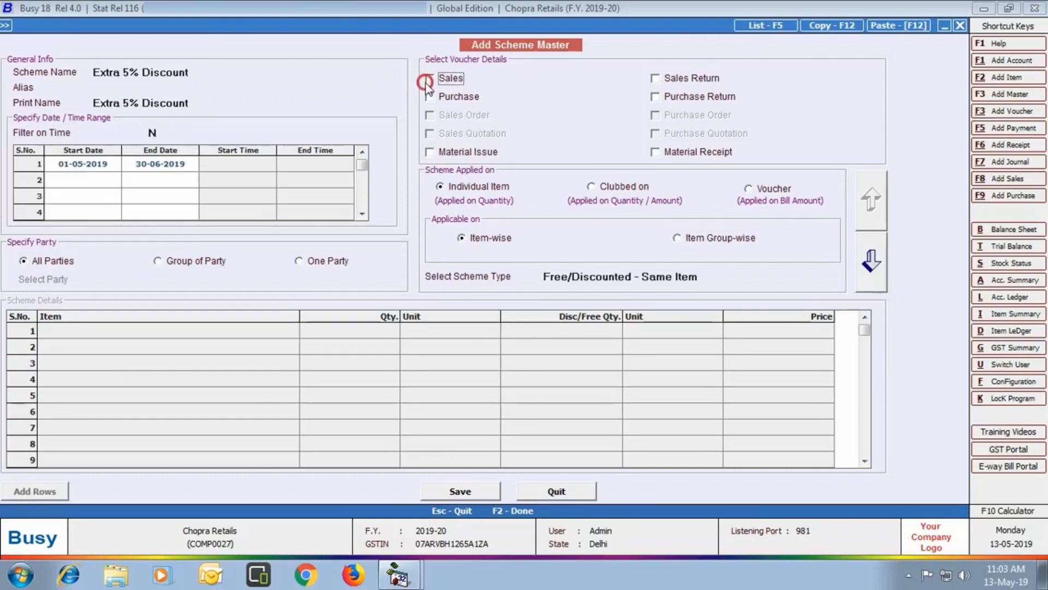
click(748, 189)
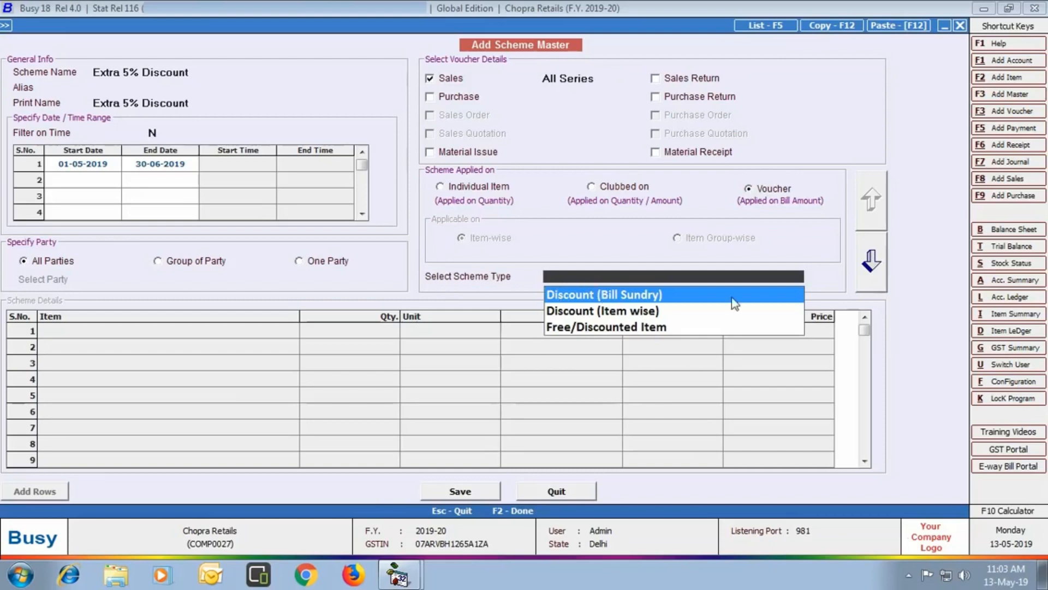
click(642, 301)
click(871, 262)
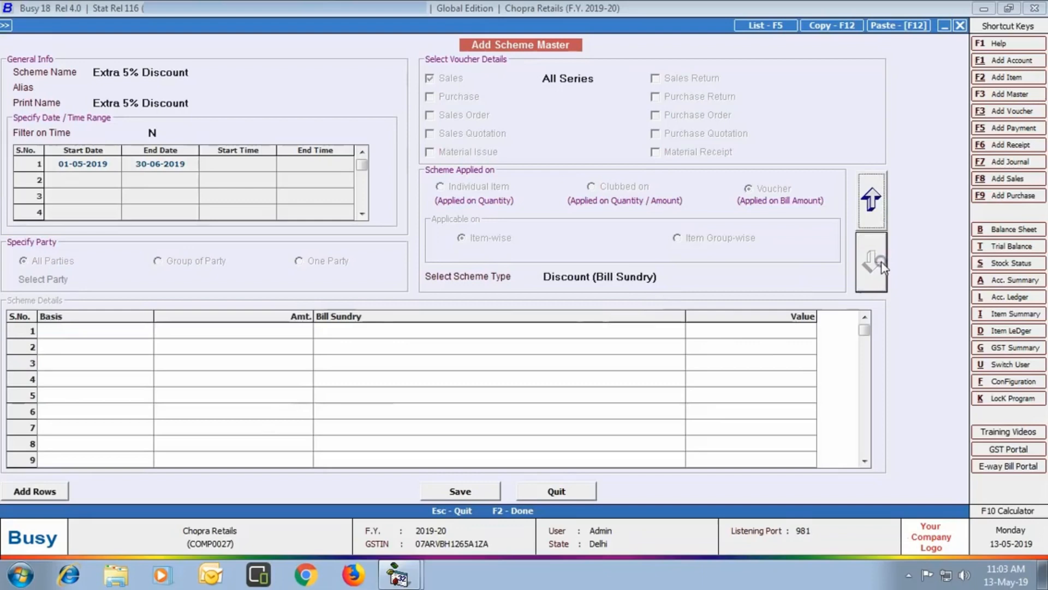
click(99, 336)
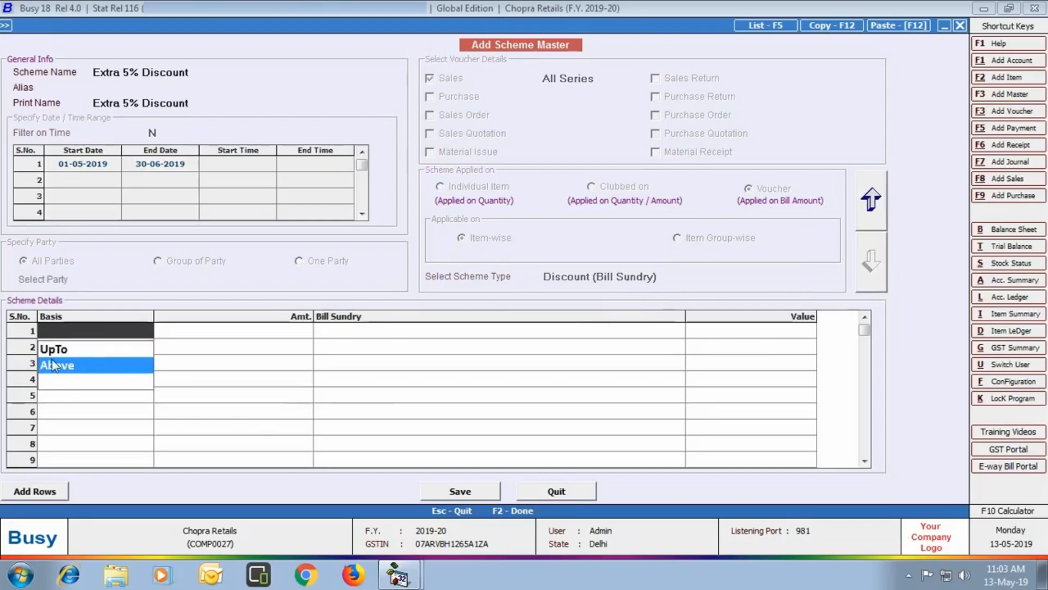
click(94, 370)
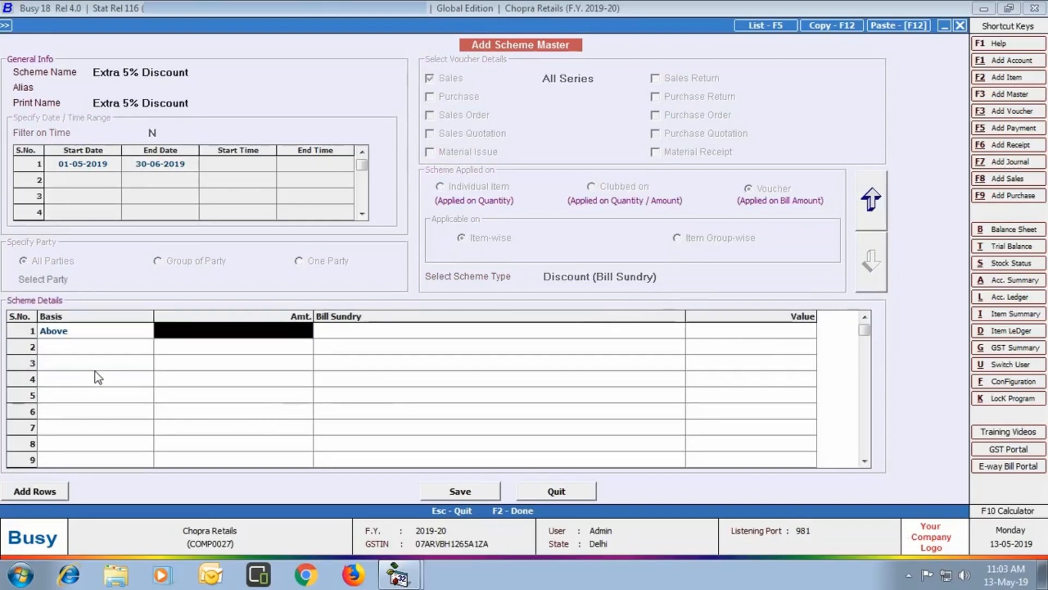
text(1,000)
key(Return)
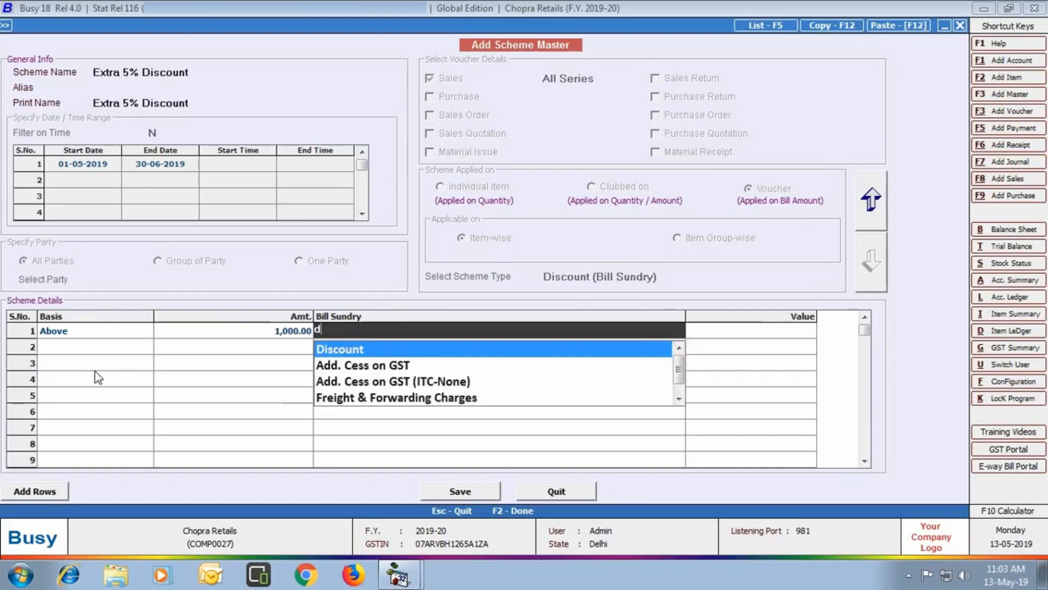
key(Return)
text(5)
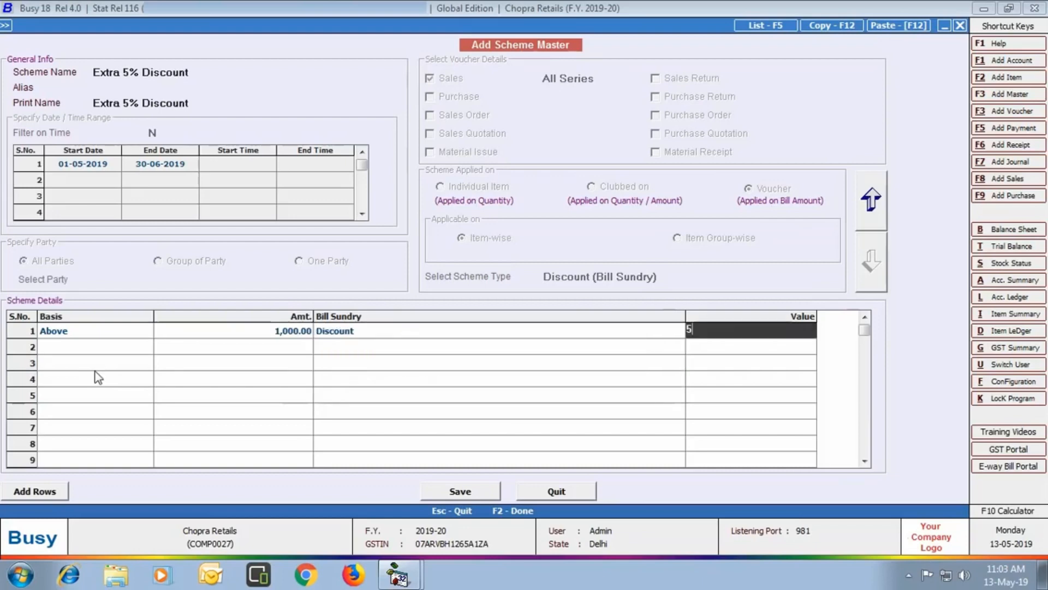
key(Return)
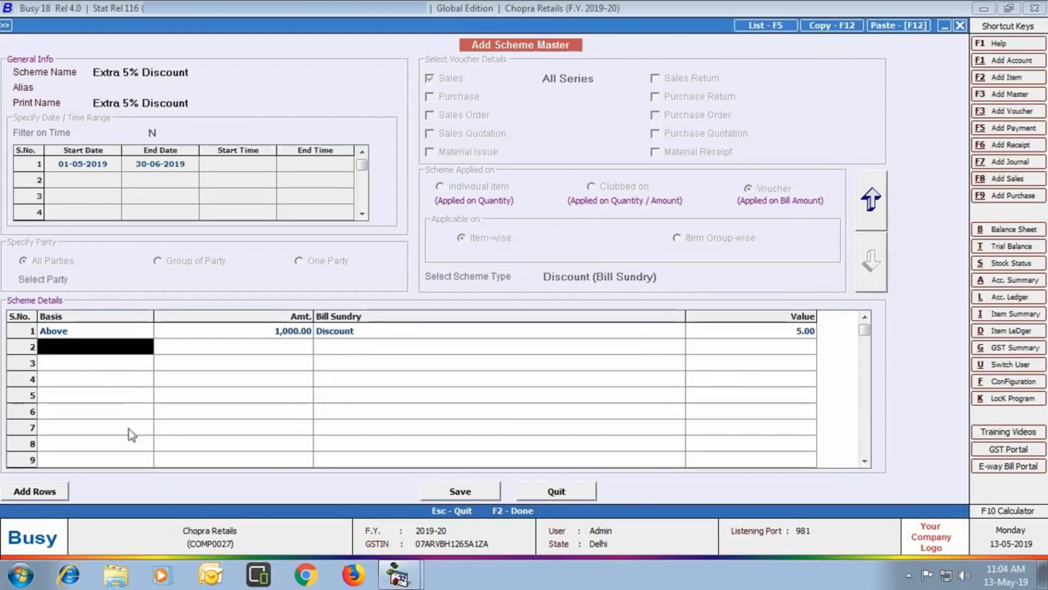
click(429, 491)
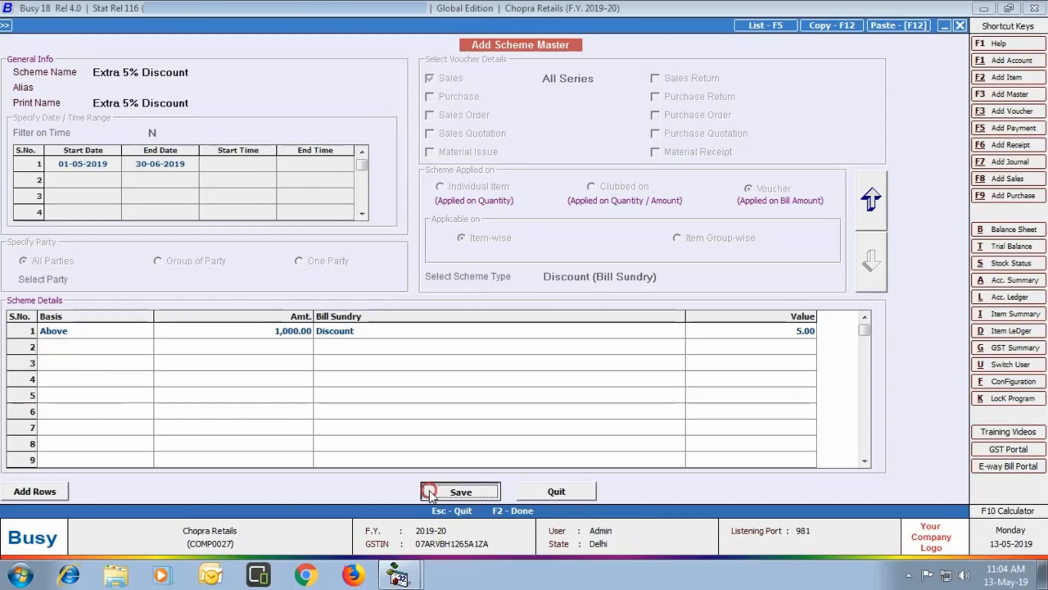
- Set batch-wise details to Y for the Amul Butter - 100 Gm item and save it
click(556, 492)
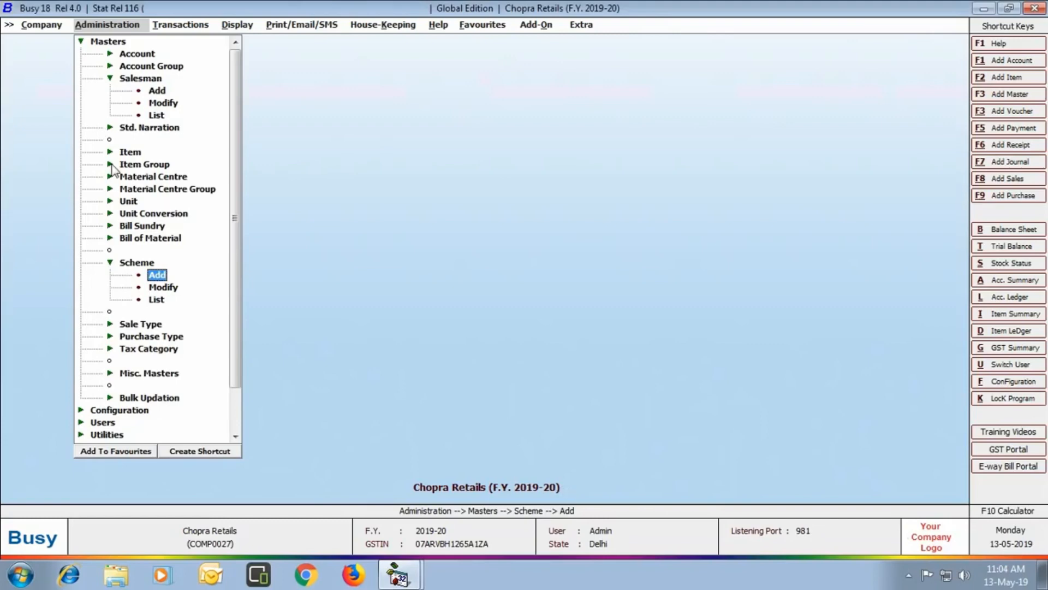
click(130, 153)
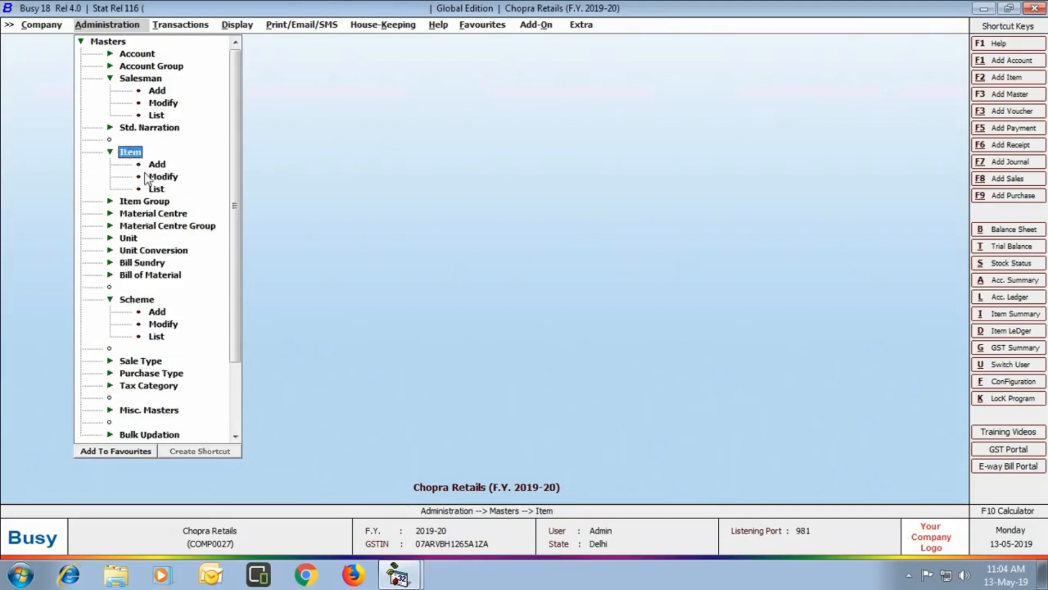
click(171, 178)
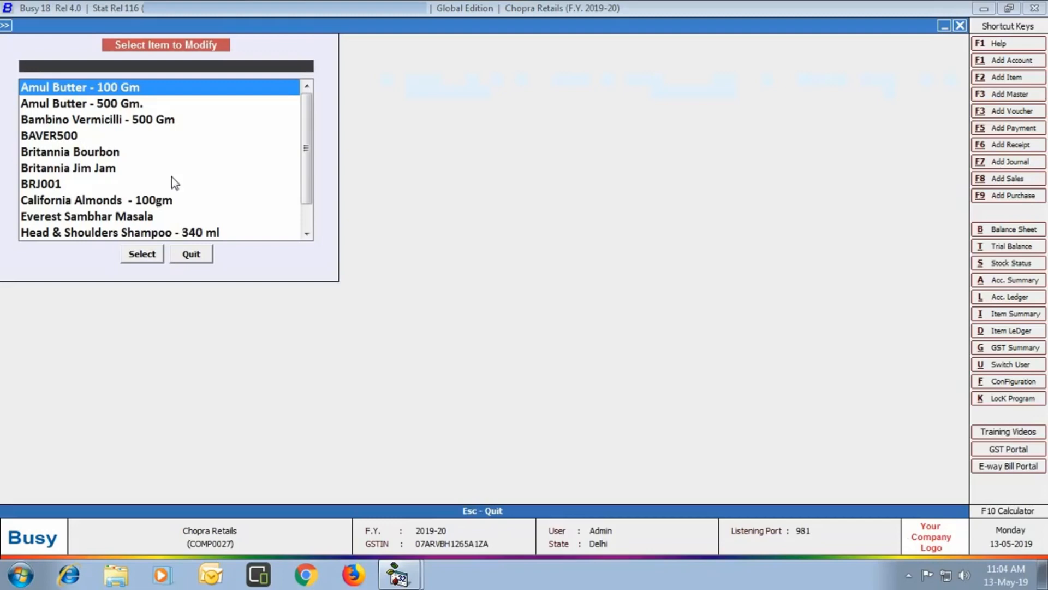
key(Return)
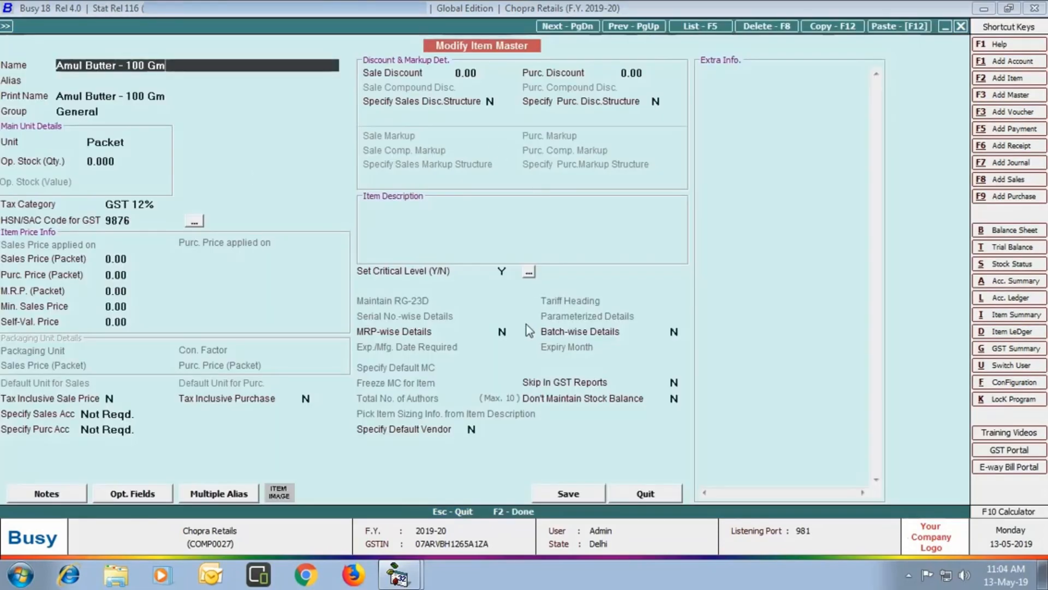
click(675, 332)
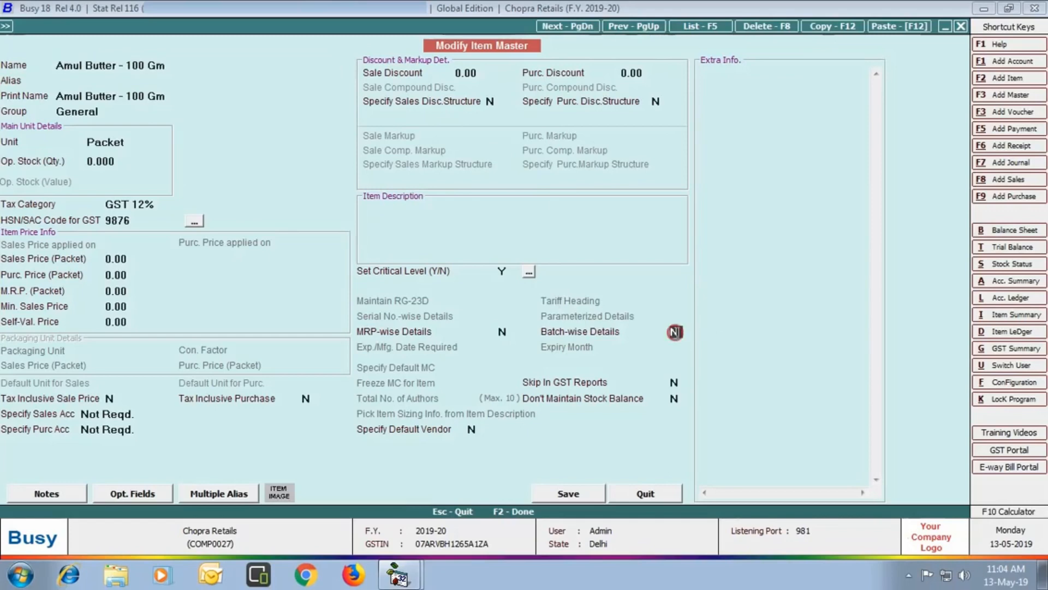
text(Y)
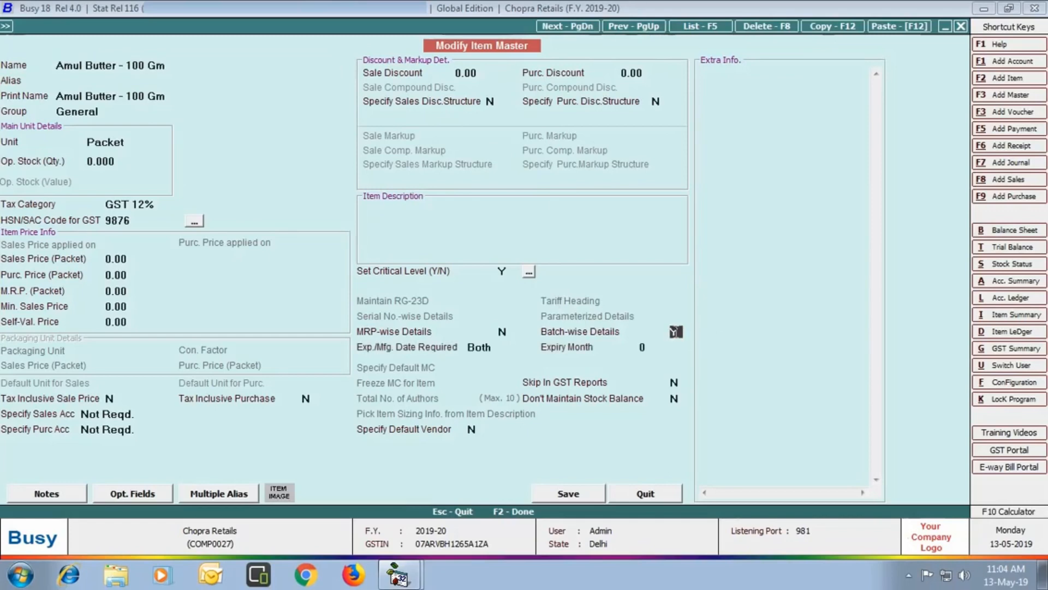
click(573, 493)
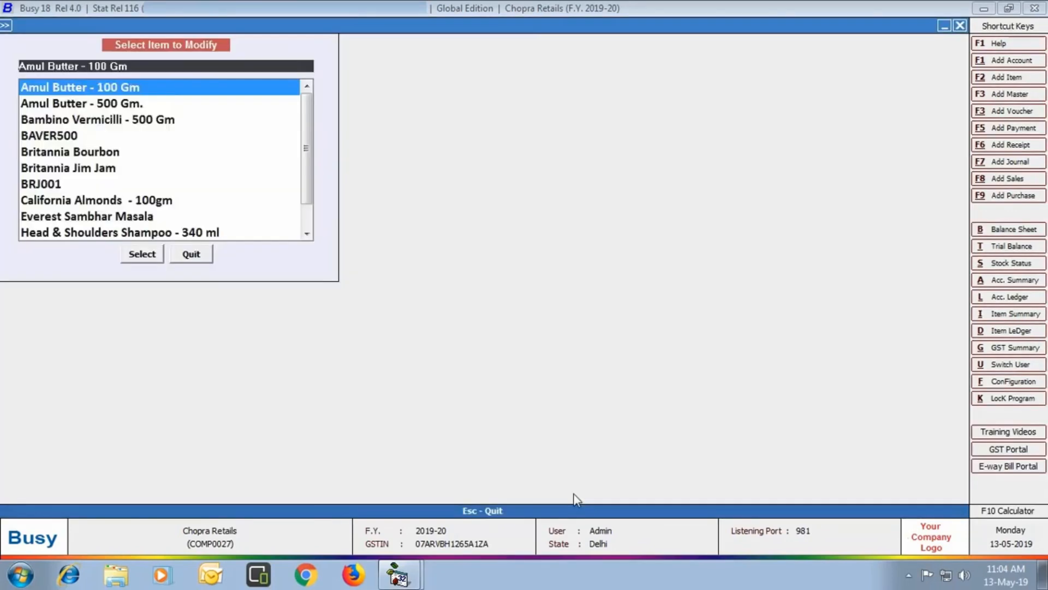
- Give Britannia Bourbon alias BR001 and MRP-wise details Y, then save it
click(62, 119)
double_click(62, 119)
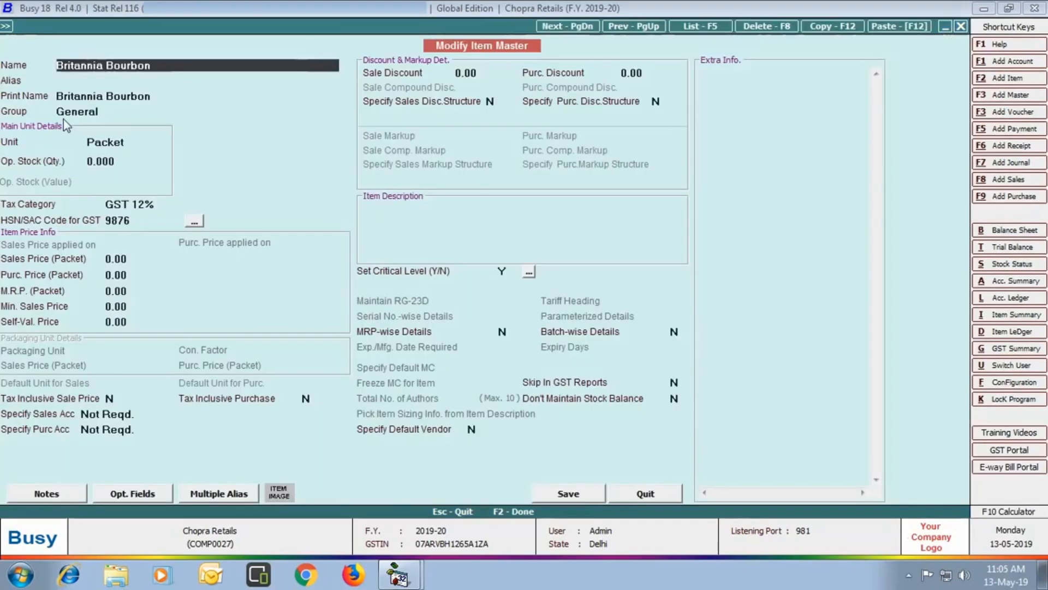
key(Return)
text(BR001)
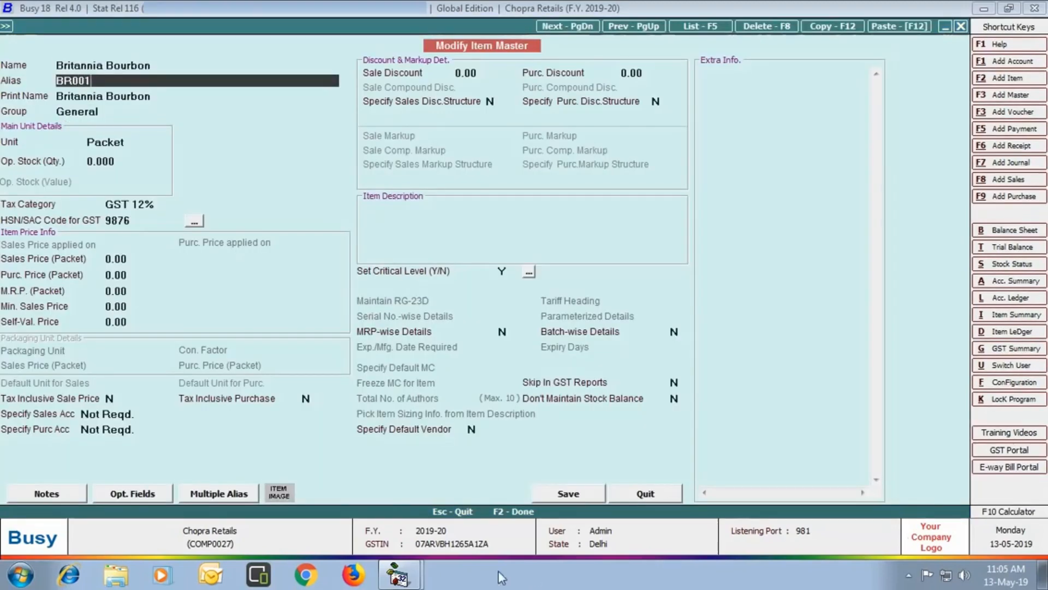
key(Return)
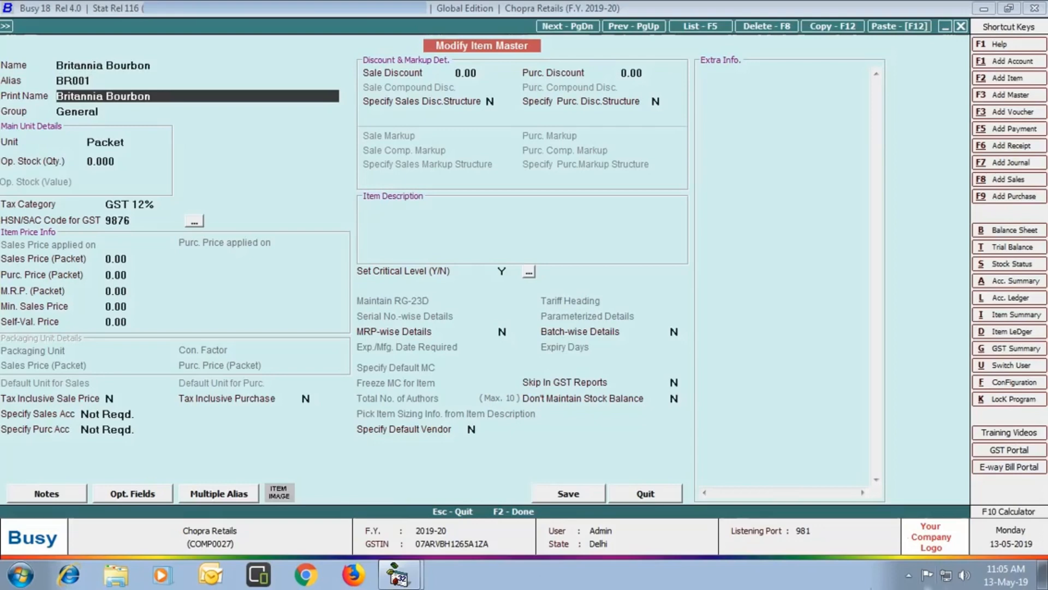
click(504, 331)
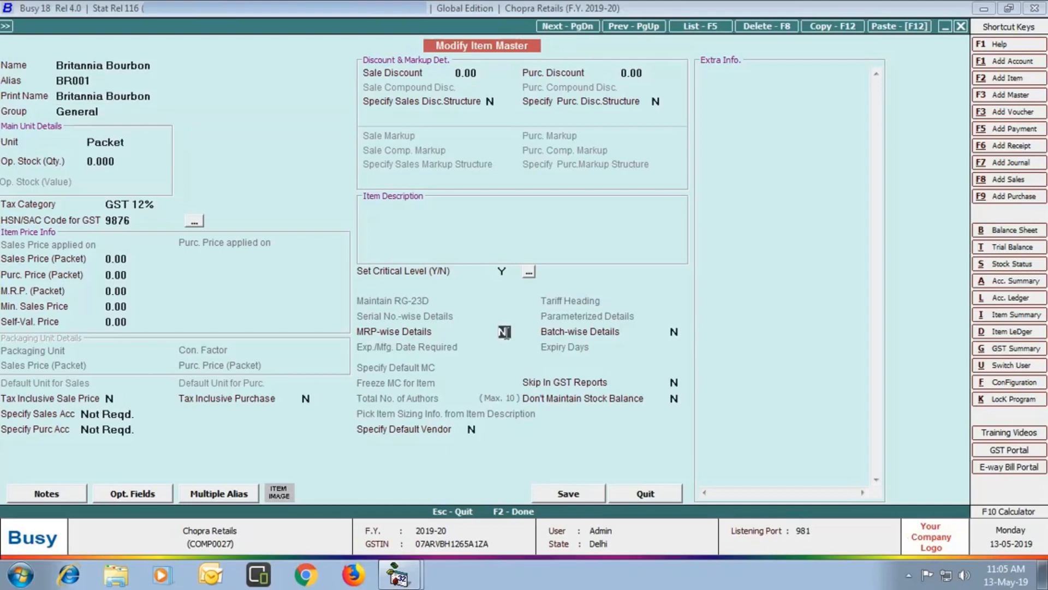
text(Y)
click(576, 500)
key(F2)
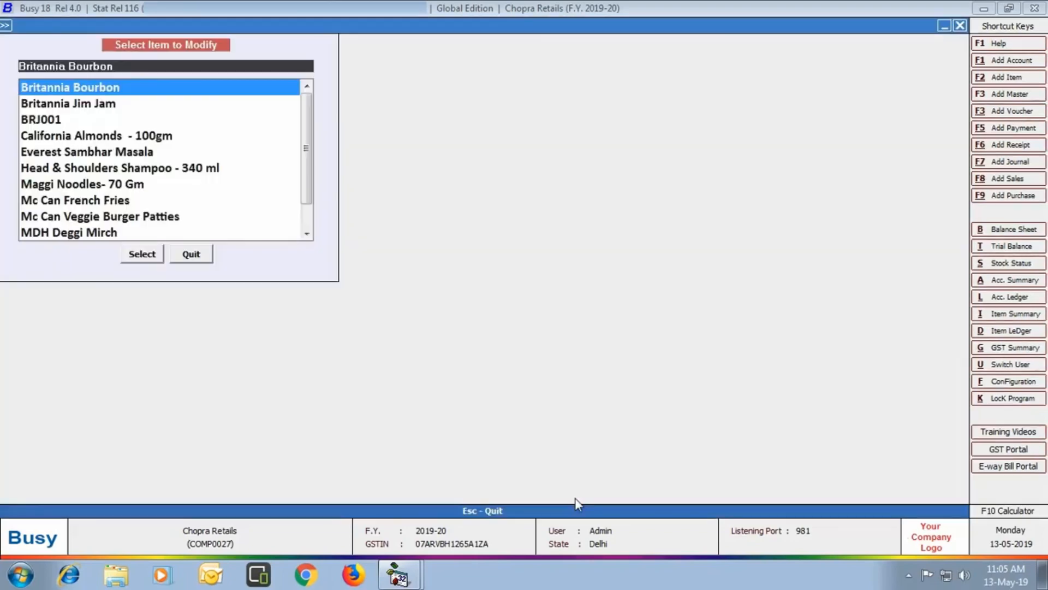
- Give Head & Shoulders Shampoo - 340 ml different-MRP alias HS340 with MRP 350, selling price 340
text(h)
click(220, 91)
click(136, 254)
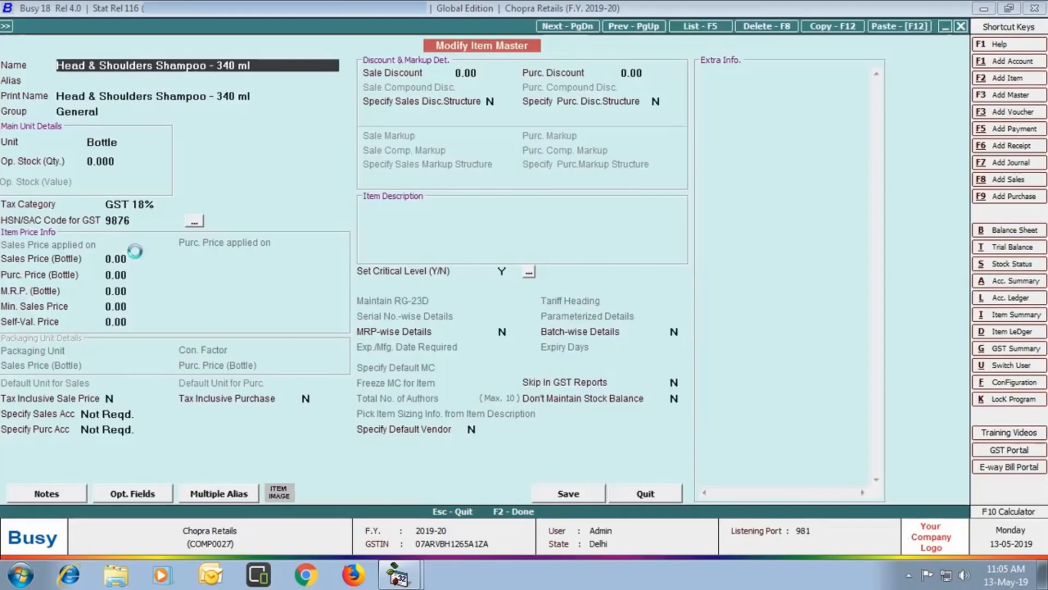
click(555, 494)
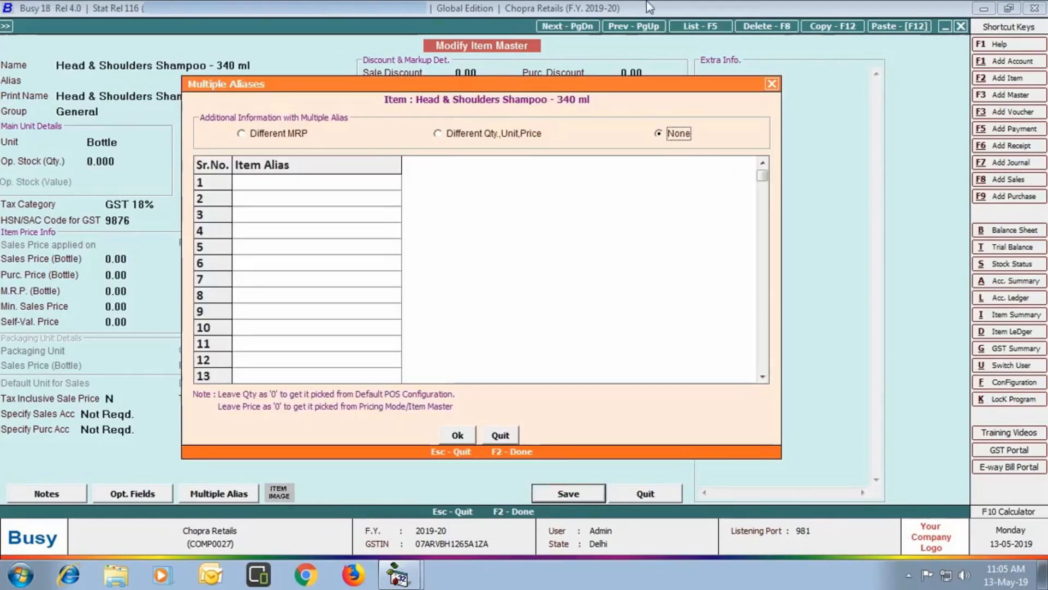
click(242, 134)
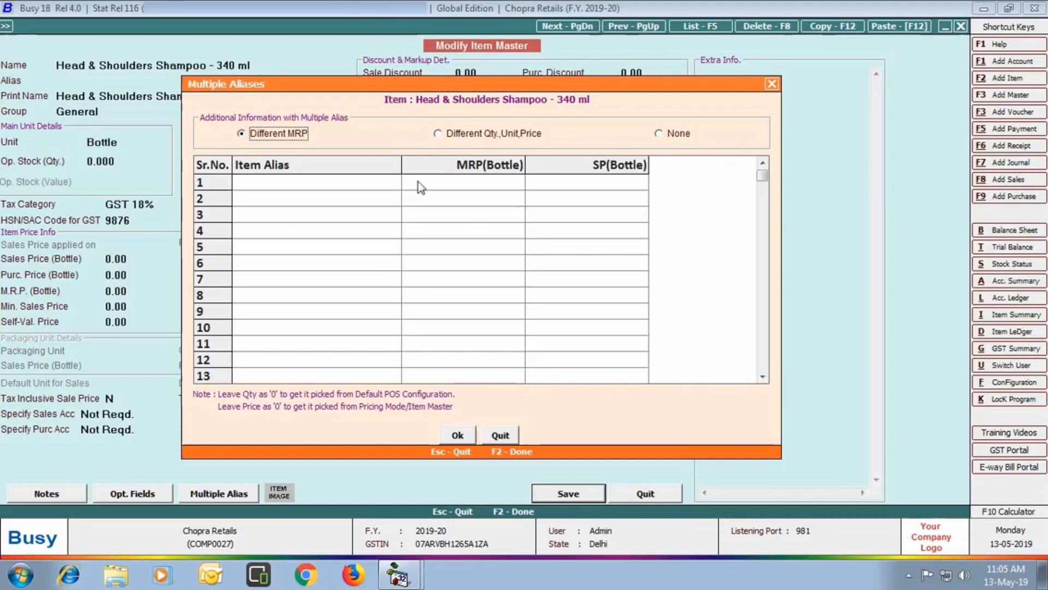
click(361, 184)
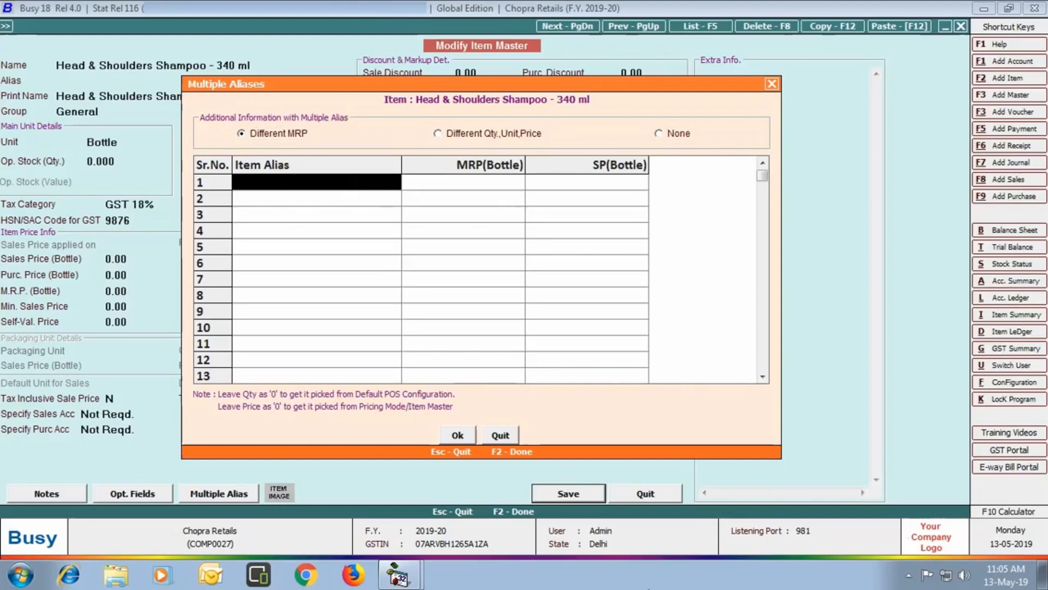
text(HS340)
key(Return)
text(35)
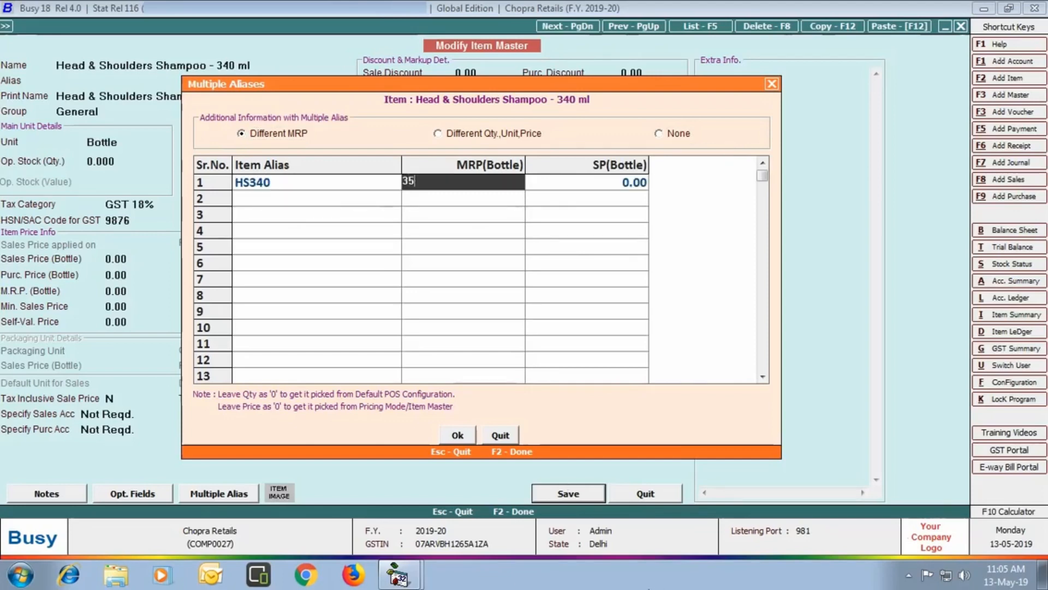
text(0)
key(Return)
text(340)
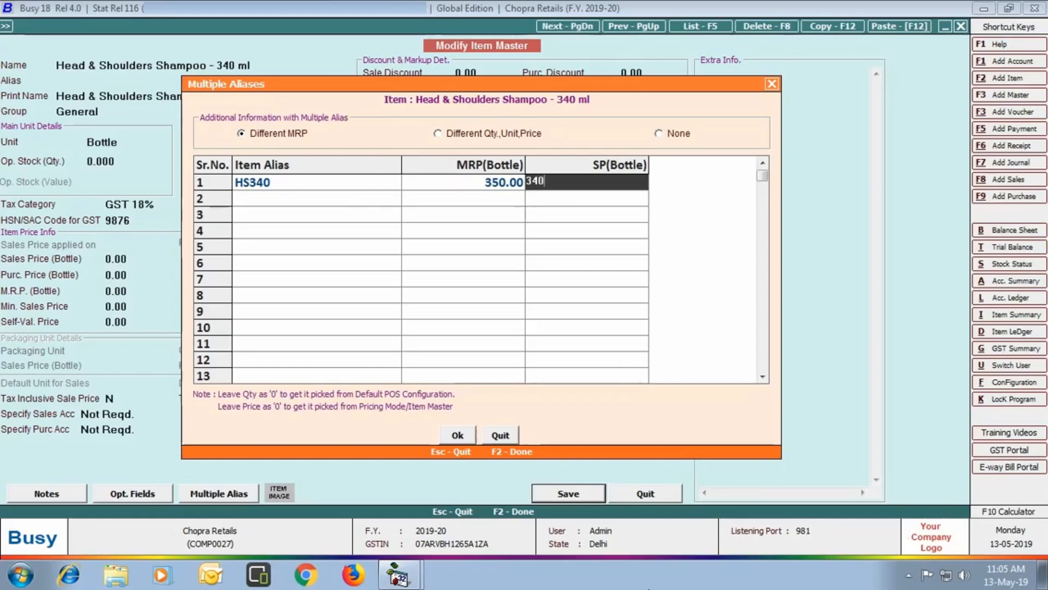
key(Return)
- Add alias HS341 with MRP 375 and selling price 355, then save the shampoo item
text(HS341)
key(Return)
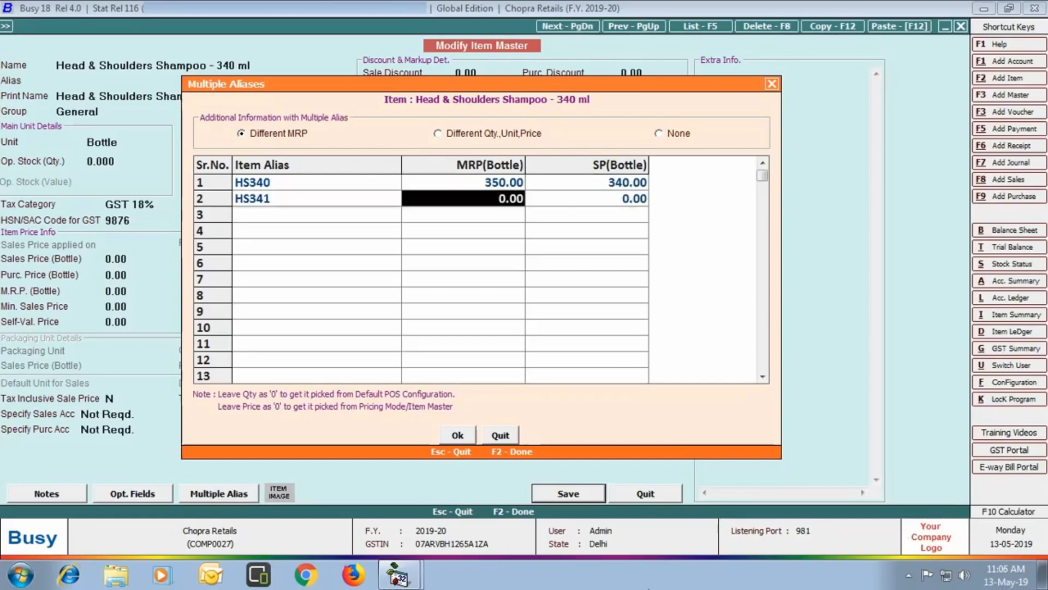
text(375)
key(Return)
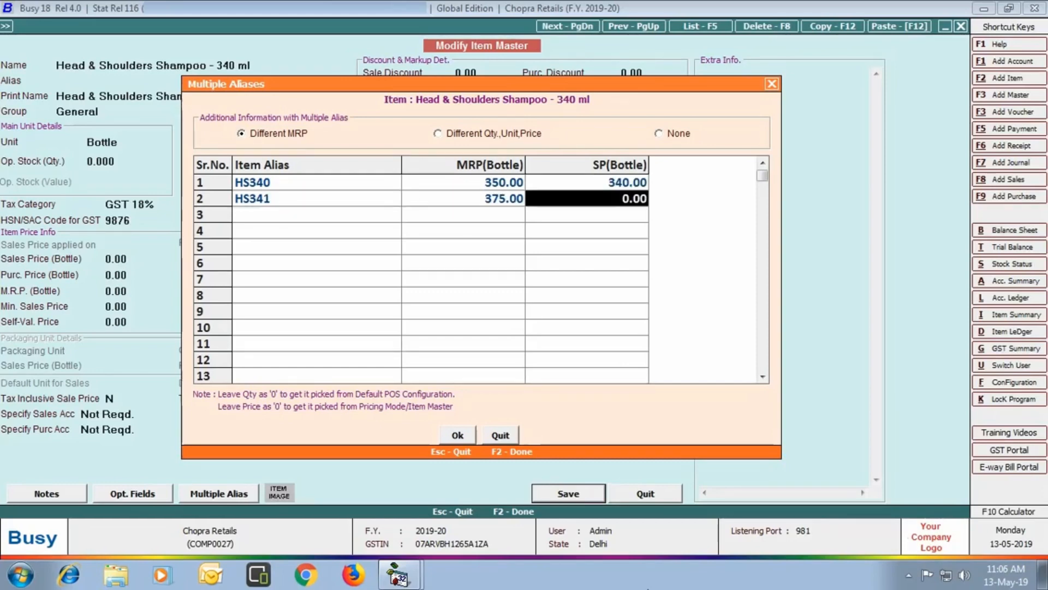
text(355)
key(Return)
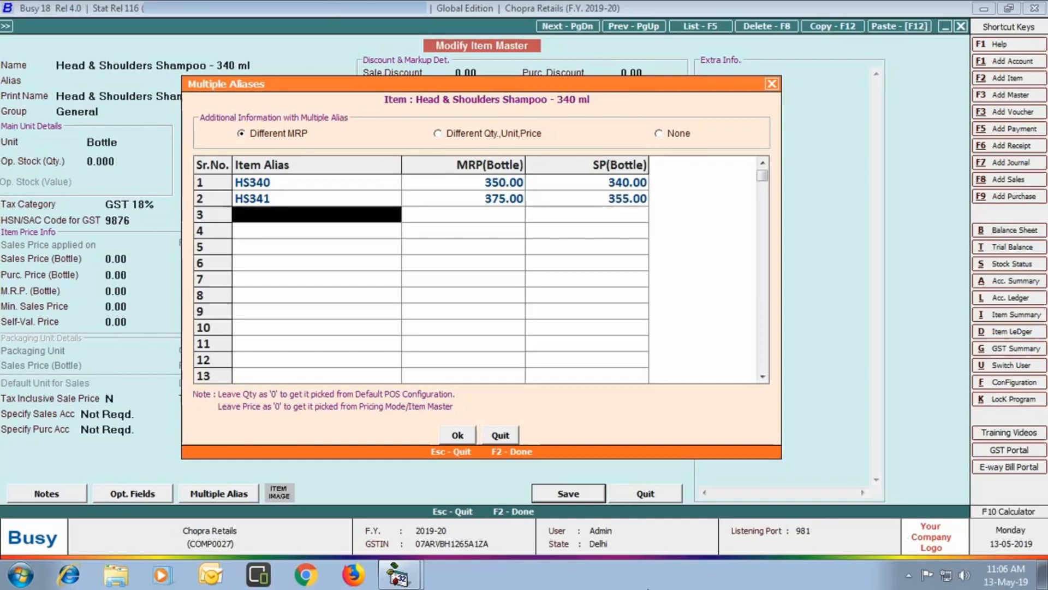
click(445, 435)
key(F2)
click(191, 254)
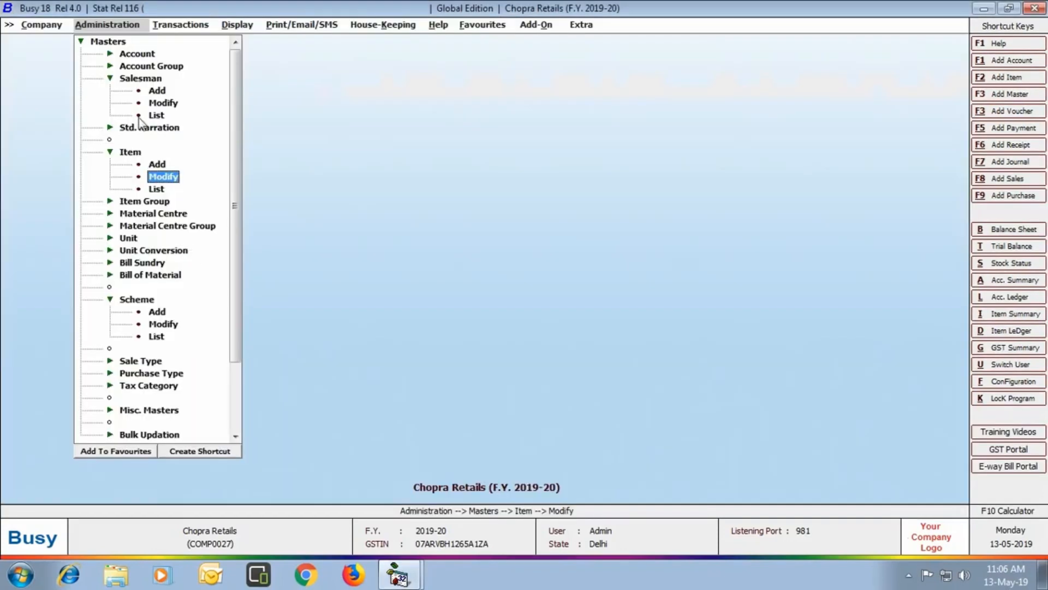
- Start a Main-series purchase voucher dated 10-05-2019, type L/GST-ItemWise, from Jain Traders
click(184, 25)
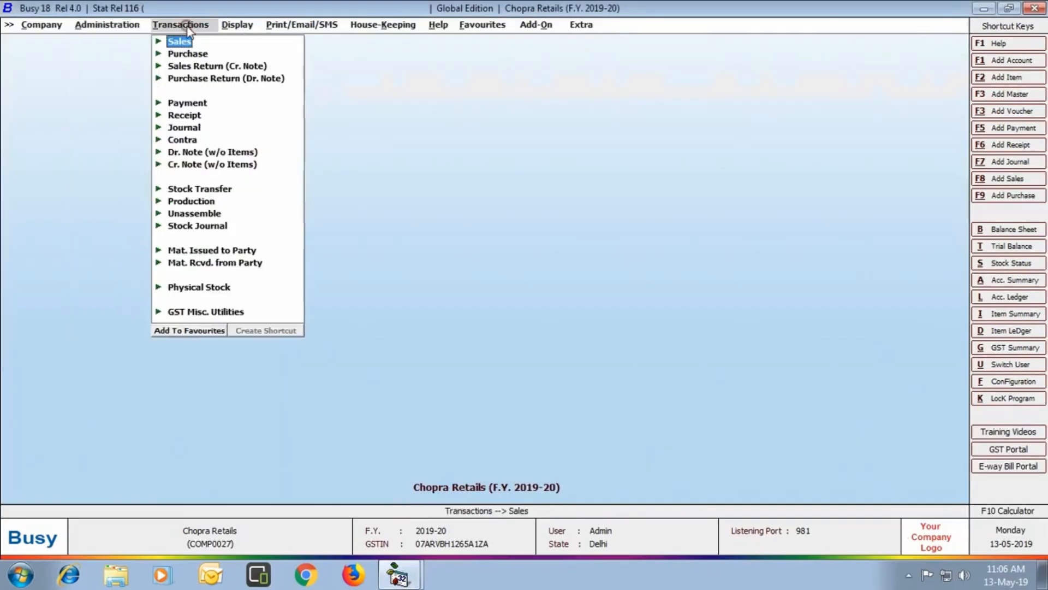
click(186, 54)
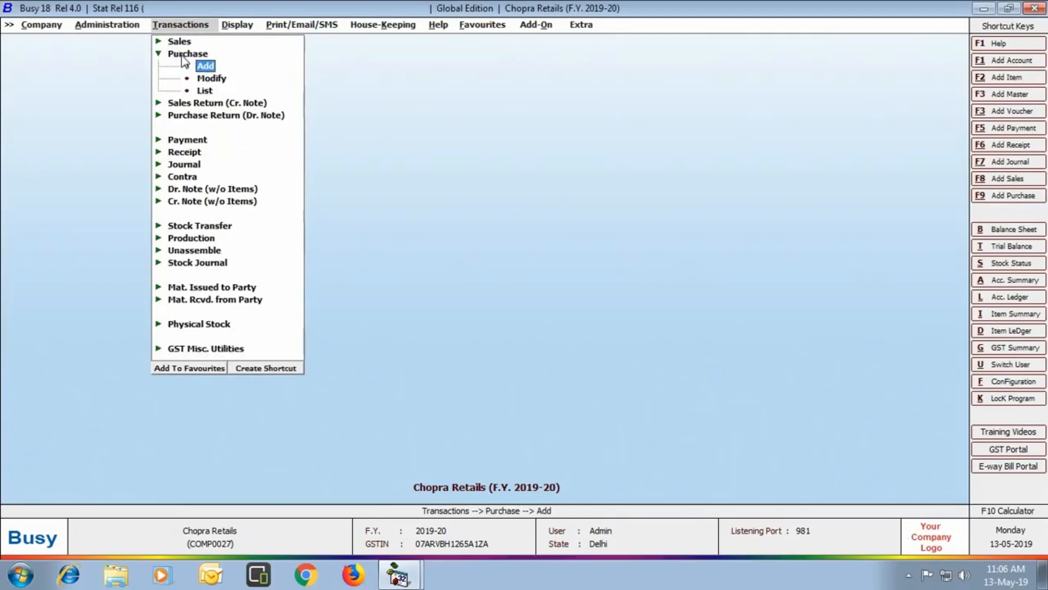
click(204, 67)
key(Return)
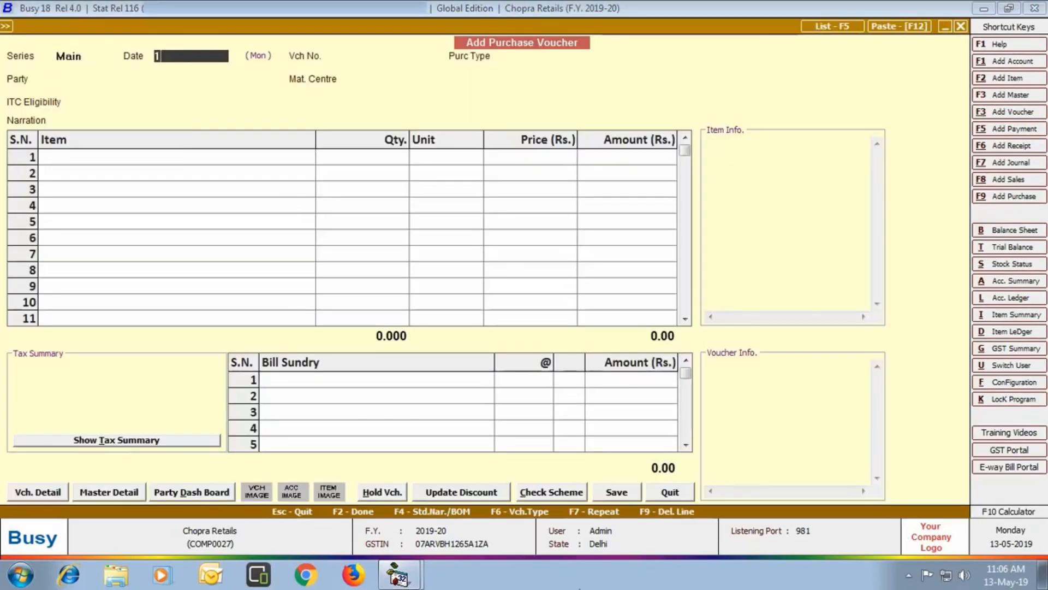
key(Return)
key(Return)
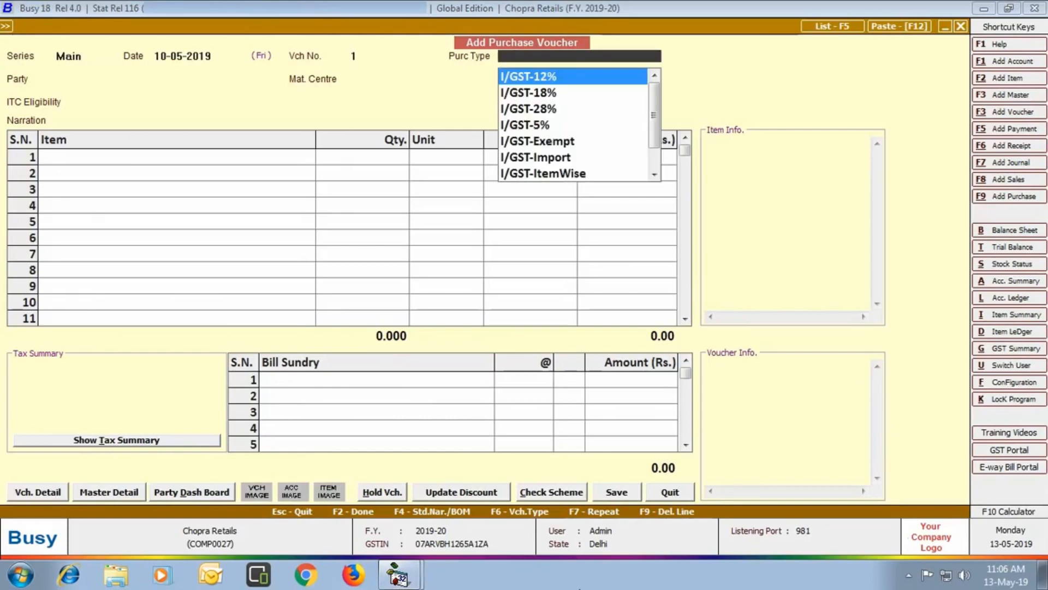
key(Down)
key(Down)
key(Down)
key(Down)
key(Down)
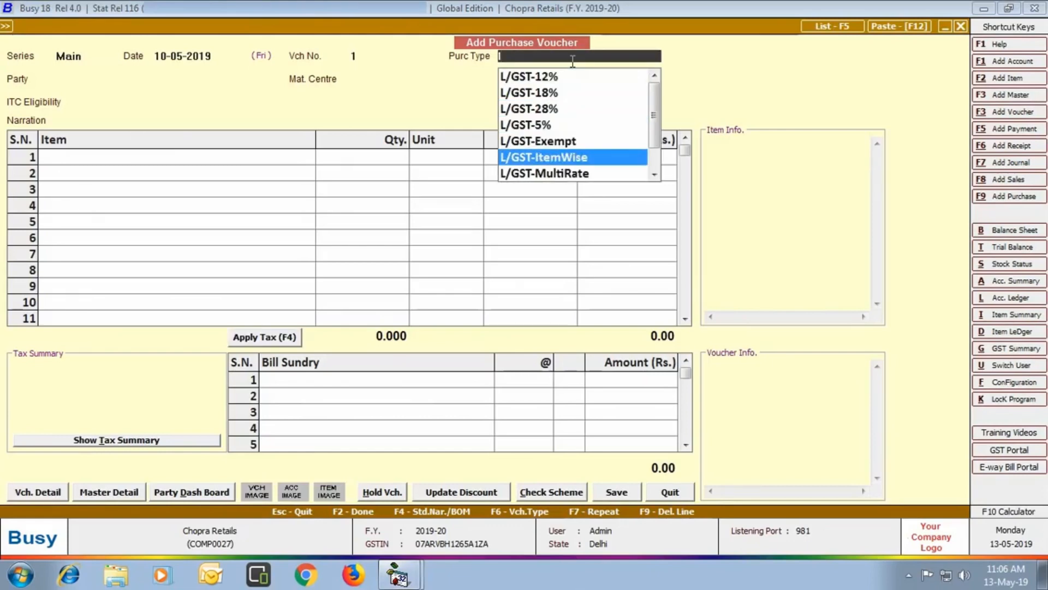
key(Return)
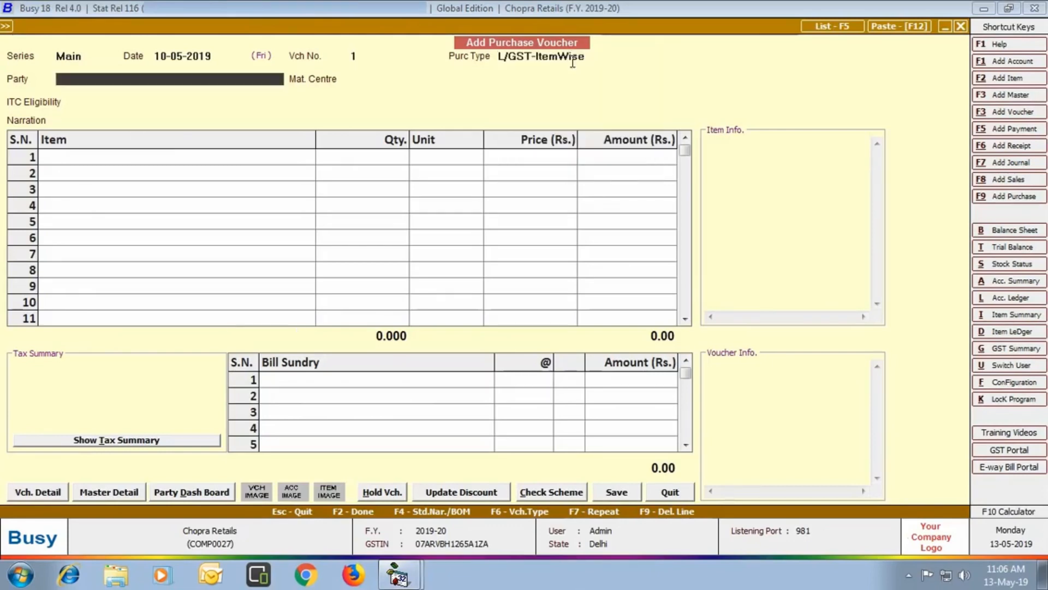
key(Return)
key(Return)
key(Return)
key(Return)
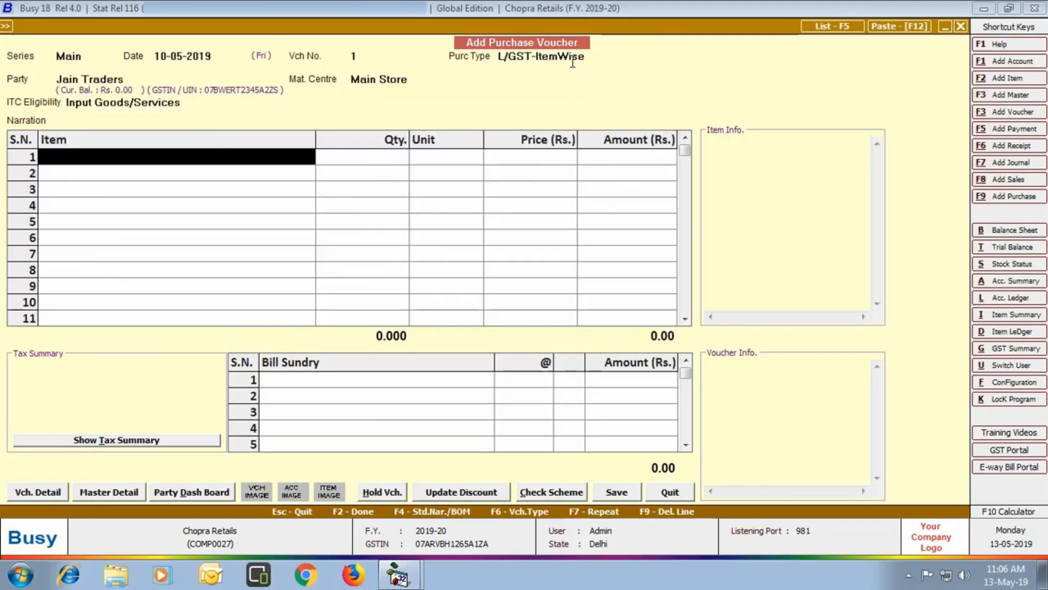
- Enter 100 packets of Amul Butter - 100 Gm in the first row
text(amu)
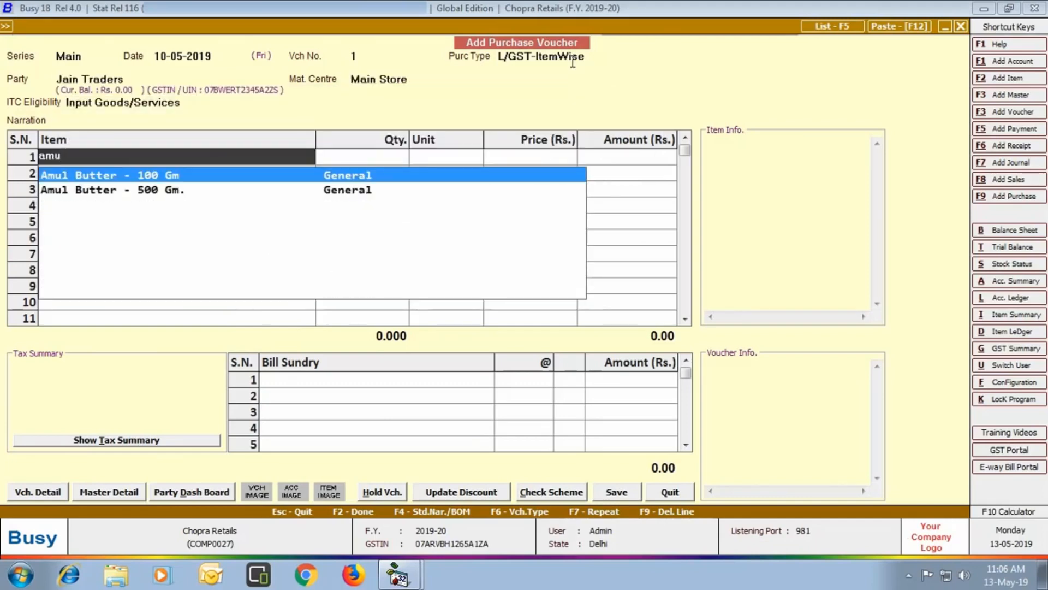
key(Return)
text(100)
key(Return)
key(Return)
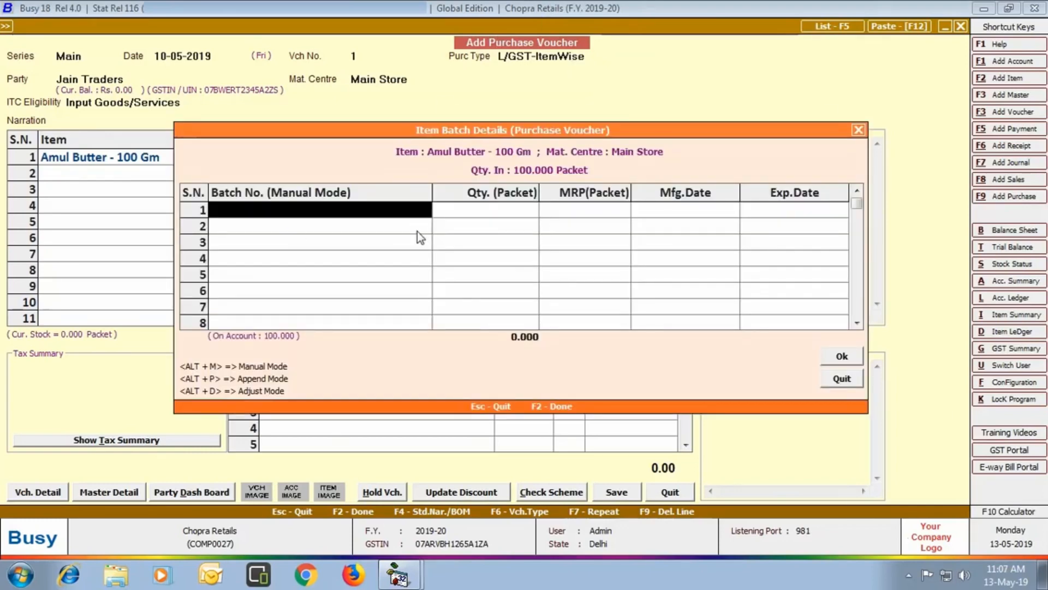
- Record Amul Butter batch AMB100 with MRP 45 and expiry May-2020, priced at 38
text(AMB100)
key(Return)
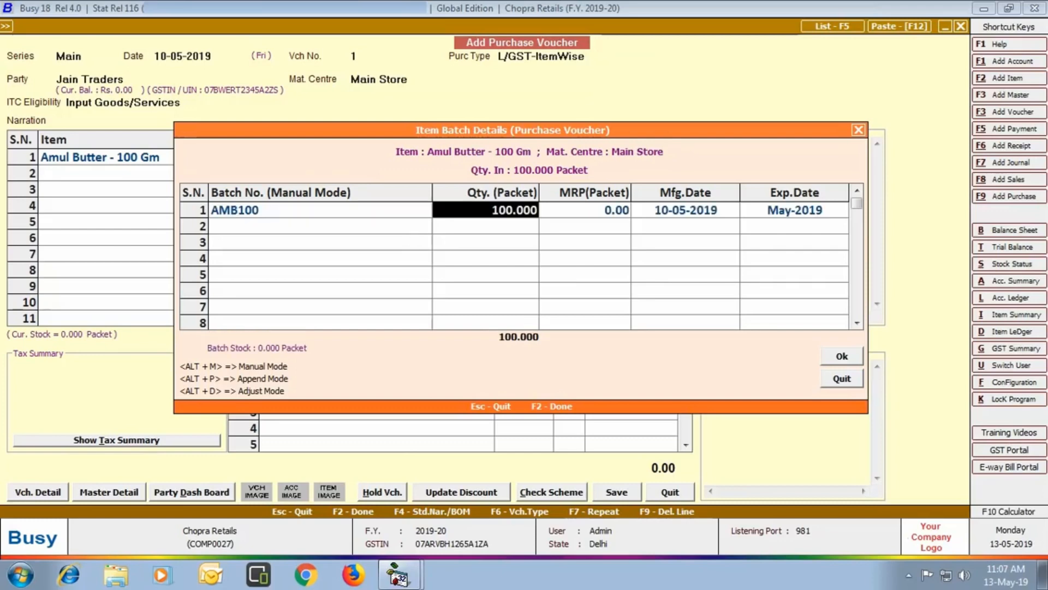
key(Return)
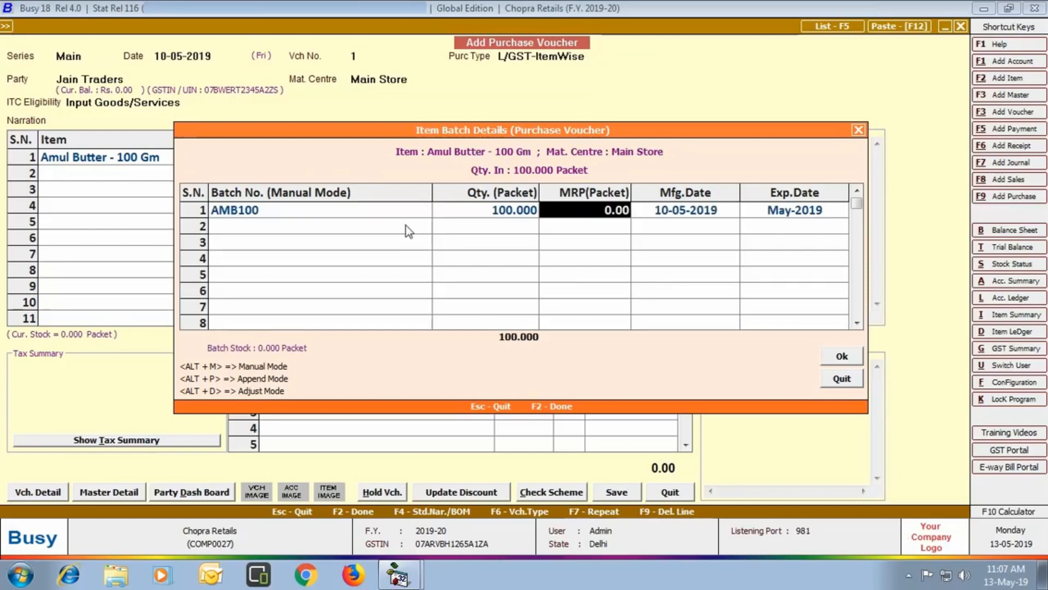
text(45)
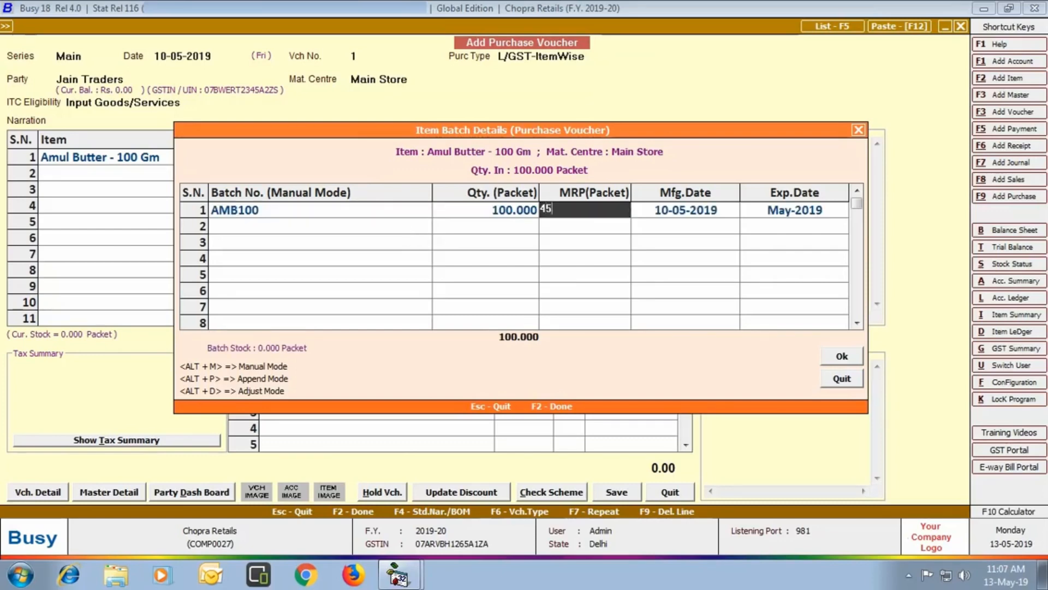
key(Return)
key(Return)
text(mAY-2020)
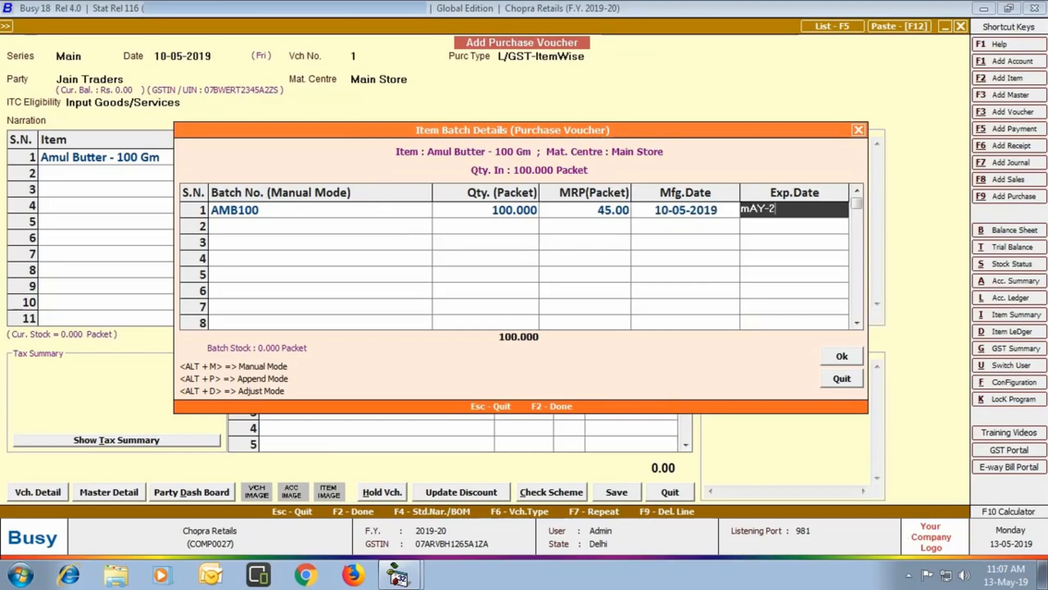
key(Return)
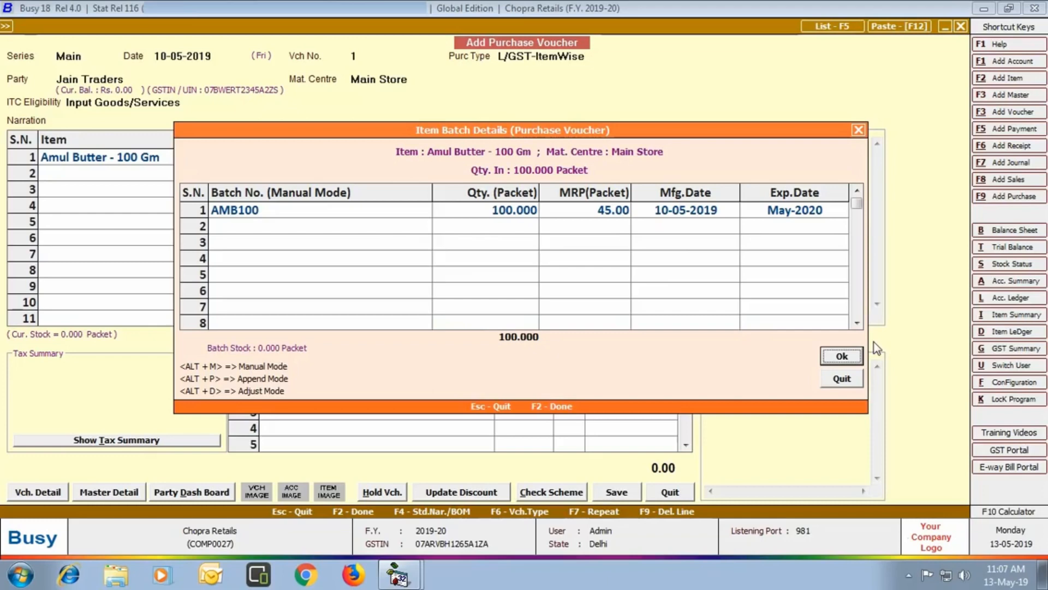
click(842, 355)
key(Return)
key(Return)
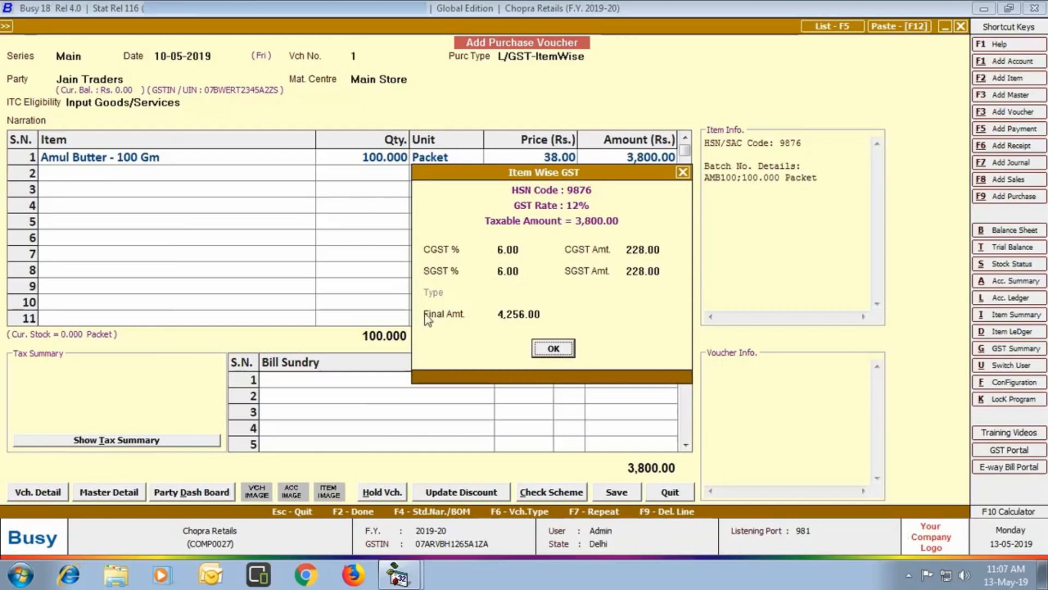
- Add 100 Britannia Bourbon at MRP 28 and price 24 as row 2
click(553, 348)
text(bR)
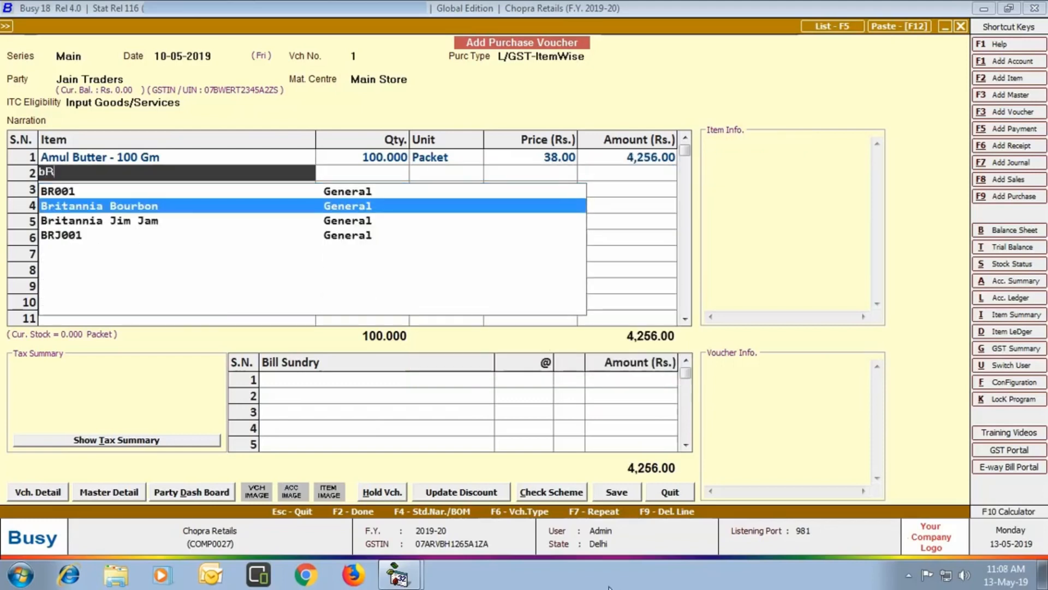
key(Return)
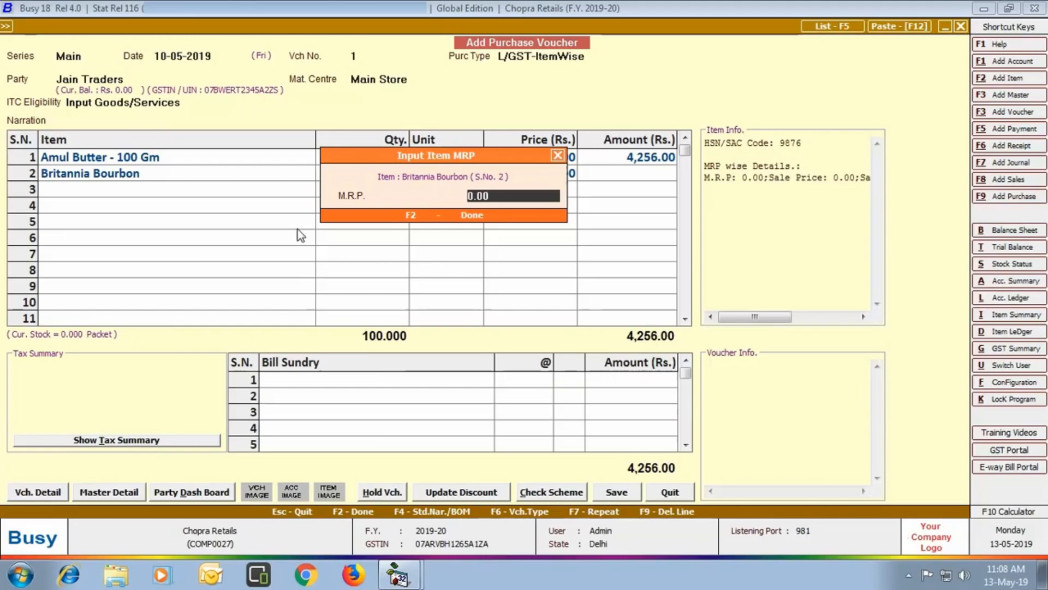
text(28)
key(Return)
text(100)
key(Return)
key(Return)
text(24)
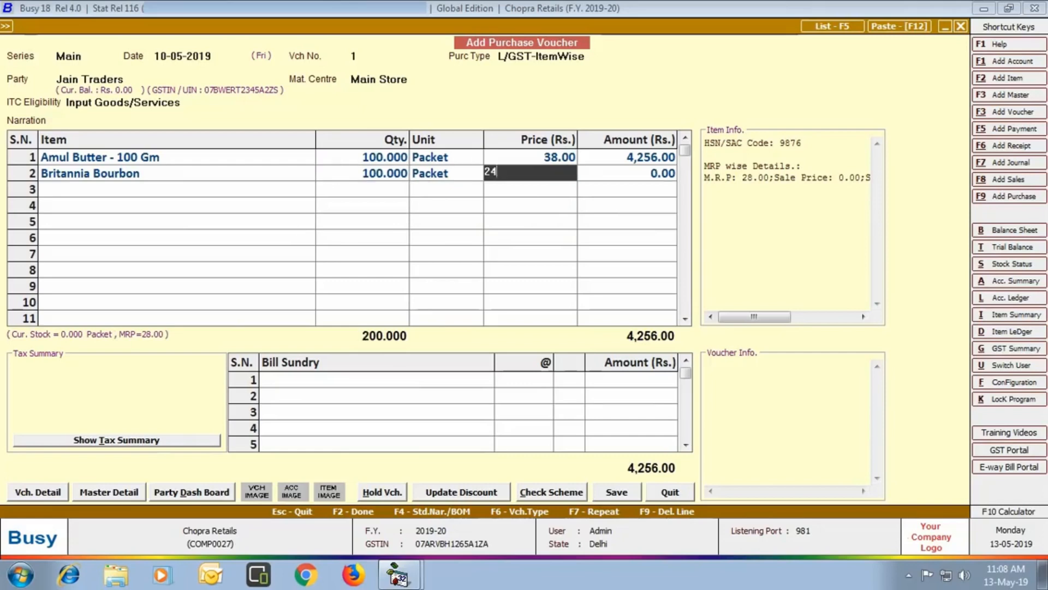
key(Return)
key(Return)
click(549, 363)
- Add 100 Mc Can French Fries, batch MCAN001, MRP 135, expiry May-2020, price 102
text(mc)
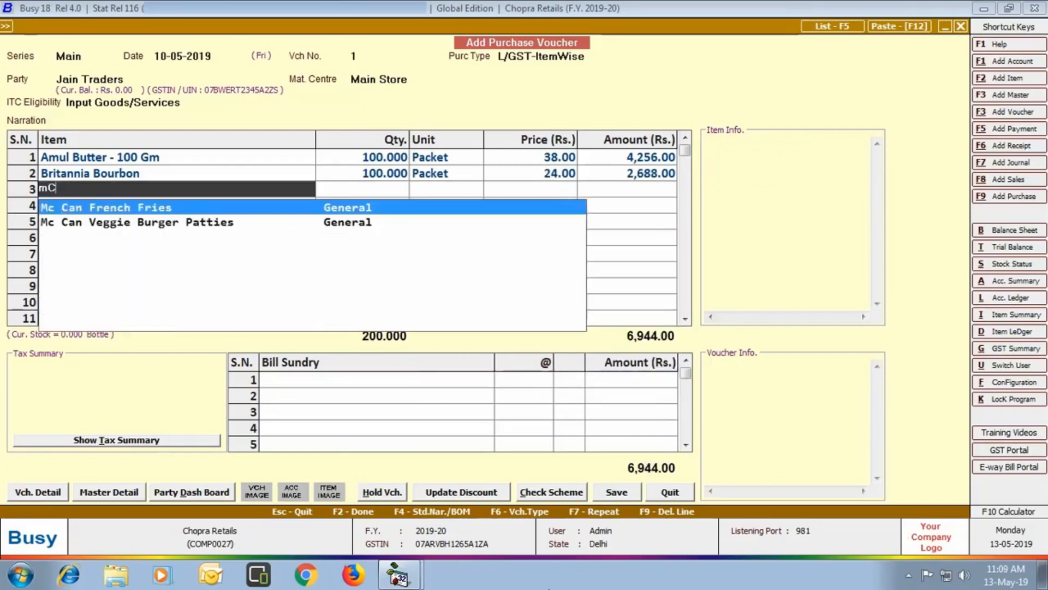
key(Return)
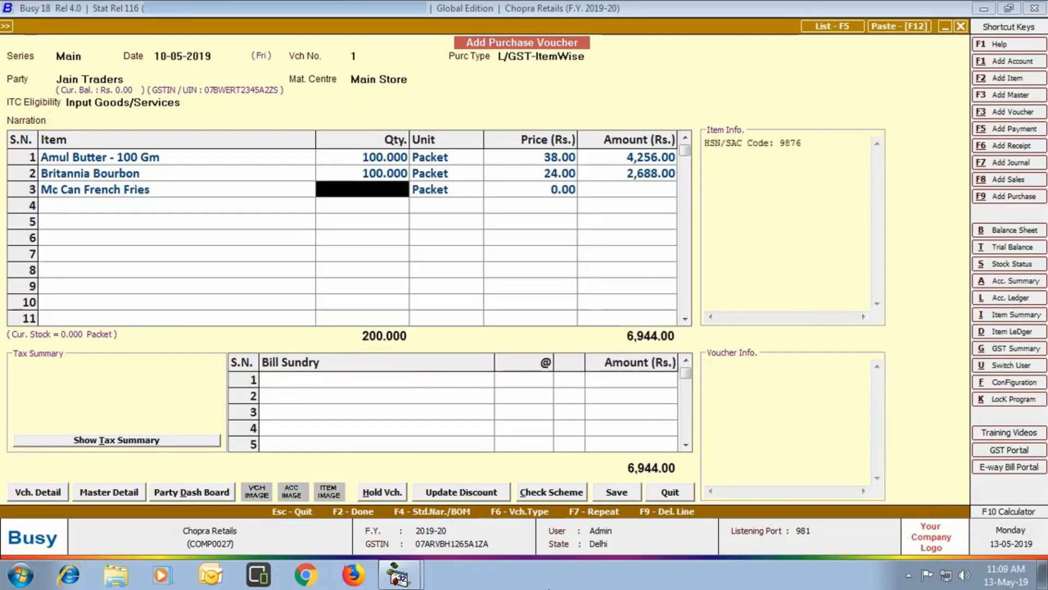
text(100)
key(Return)
key(Return)
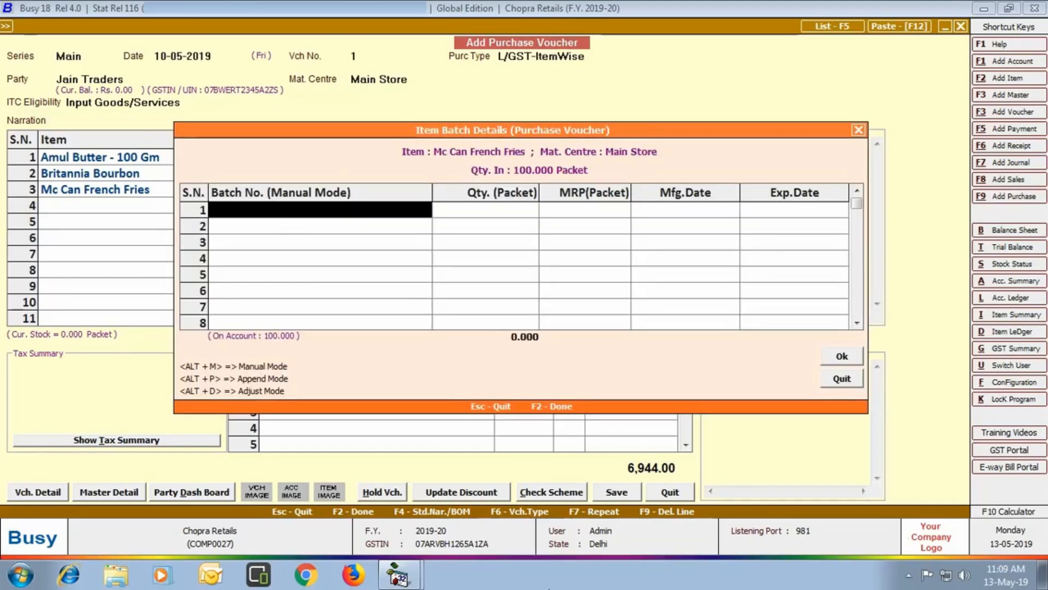
text(mCAN001)
key(Return)
key(Return)
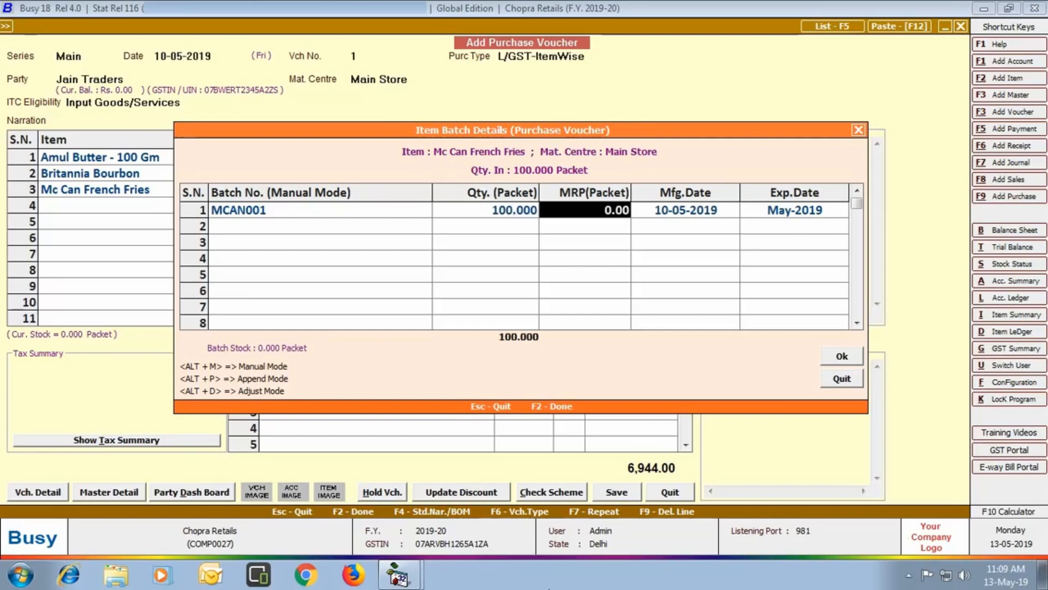
text(135)
key(Return)
key(Return)
text(mAY)
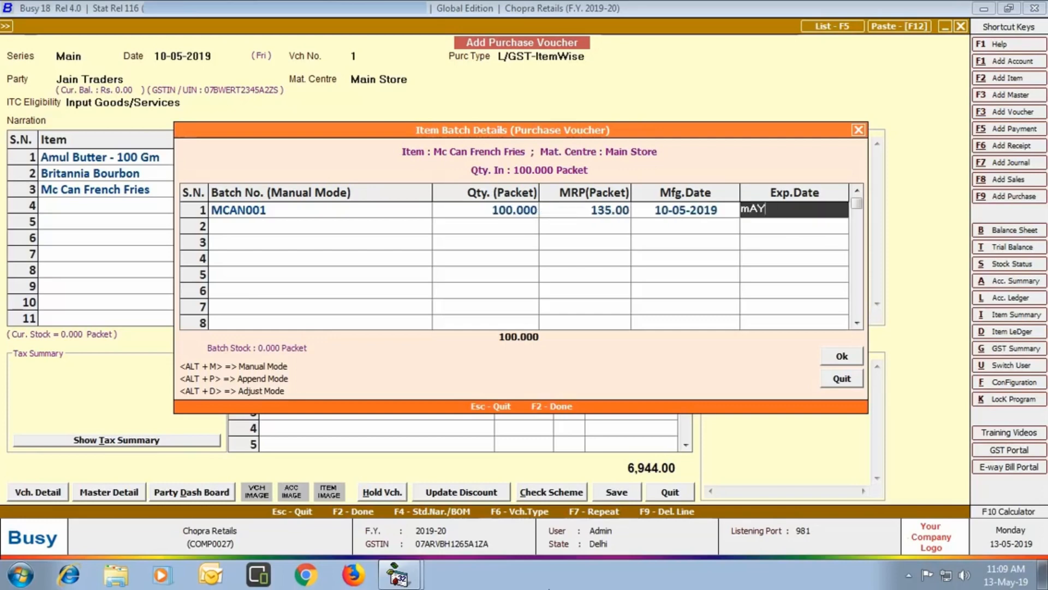
text(-2020)
key(Return)
key(Return)
text(102)
key(Return)
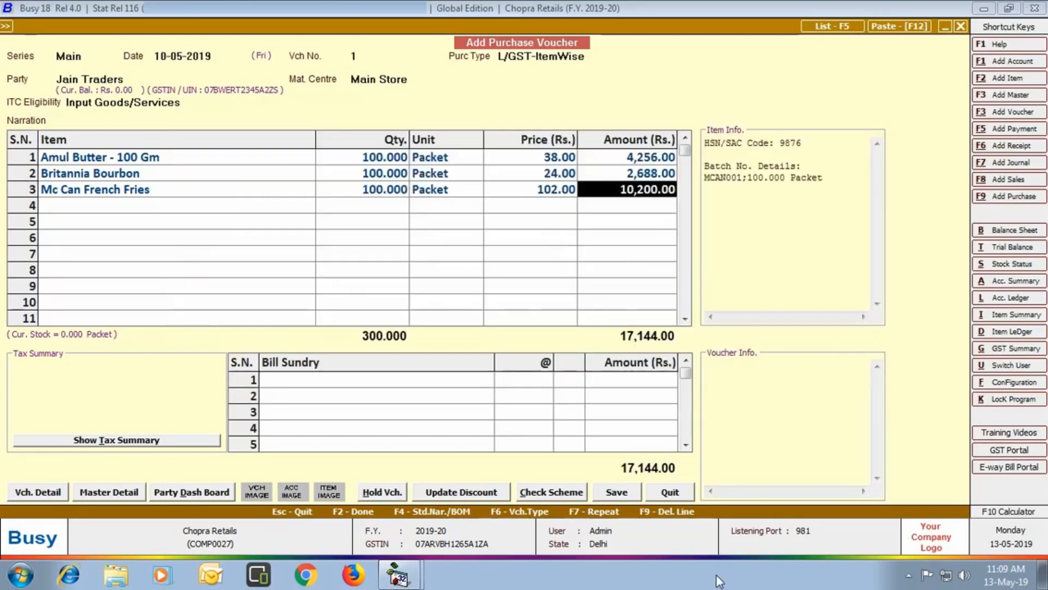
key(Return)
key(Return)
key(Return)
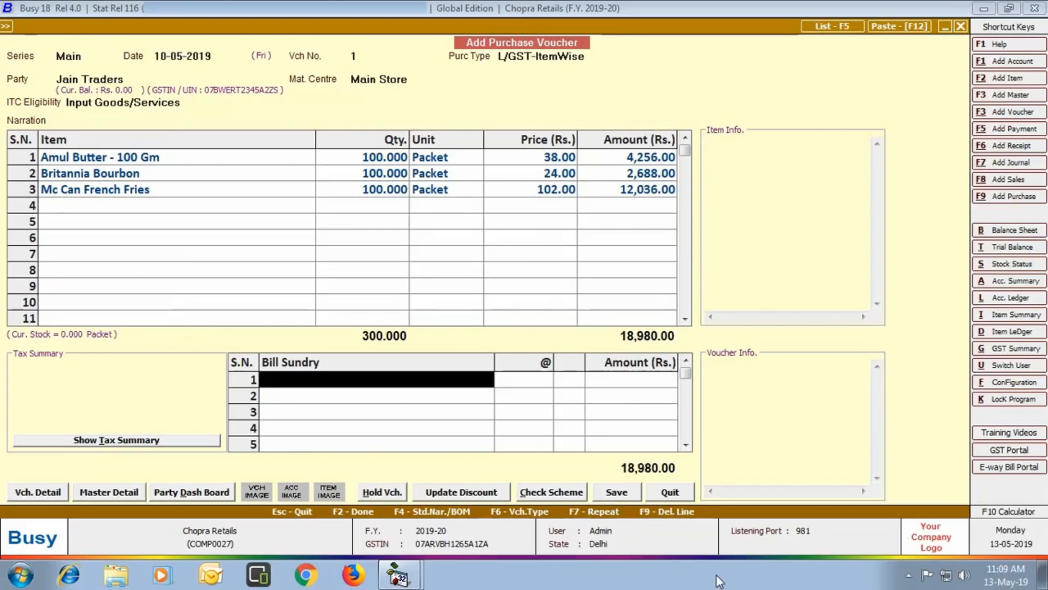
- Calculate the tax summary and save the Jain Traders purchase voucher at 18,980.00
key(alt+t)
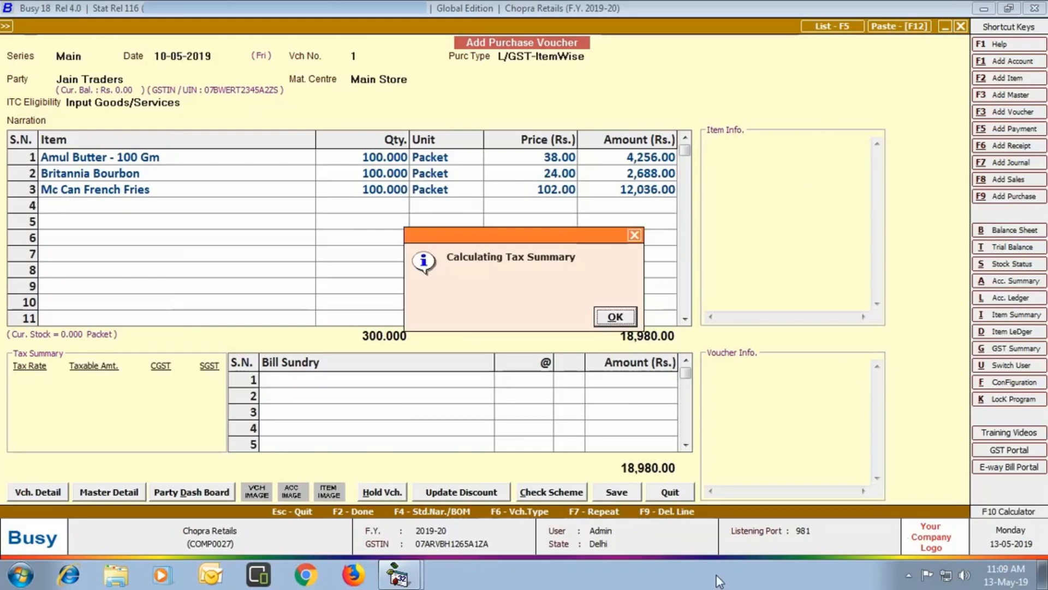
key(Return)
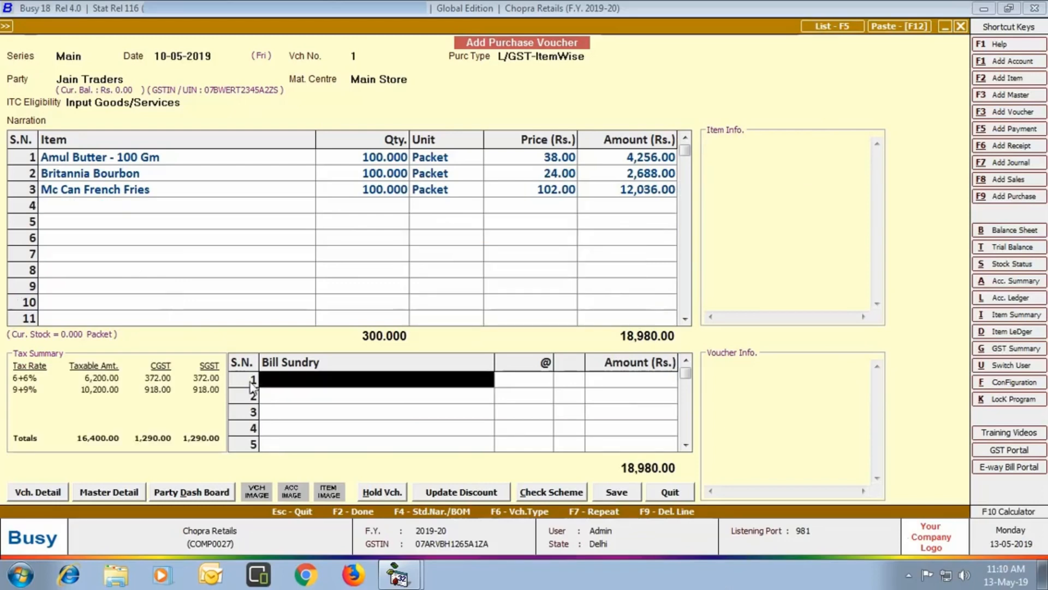
click(616, 490)
key(F2)
key(F2)
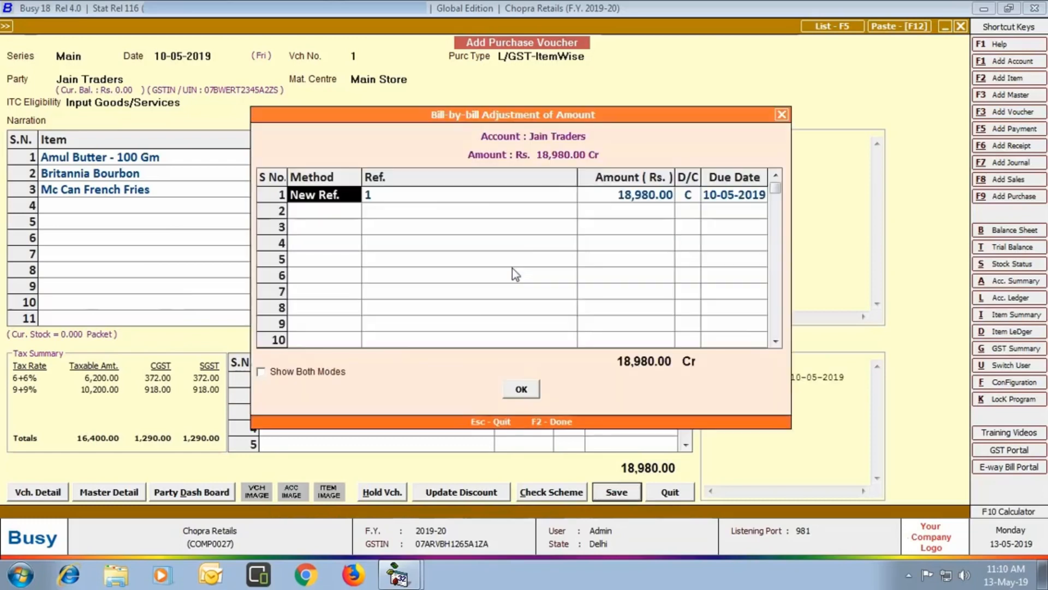
key(F2)
key(Return)
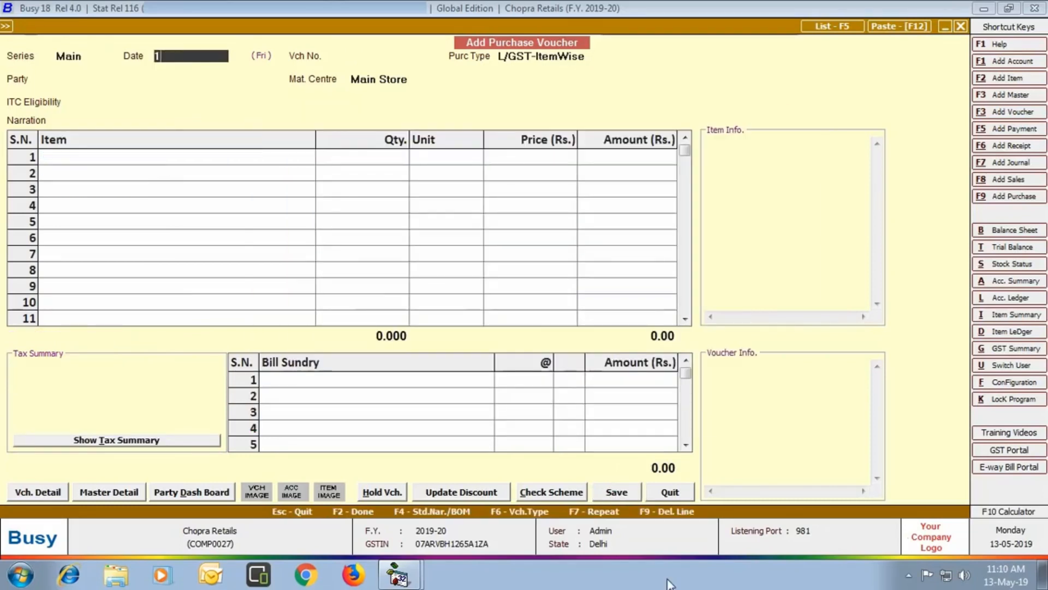
- Start purchase voucher 2 dated 12-05-2019 from Jain Traders, type L/GST-ItemWise
text(12-05)
key(Return)
key(Return)
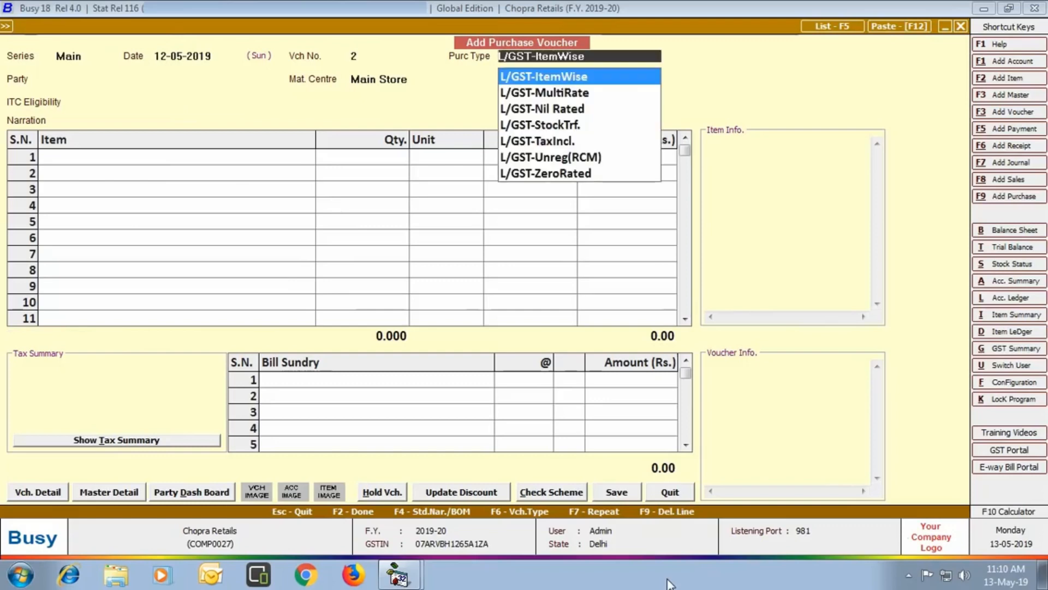
key(Return)
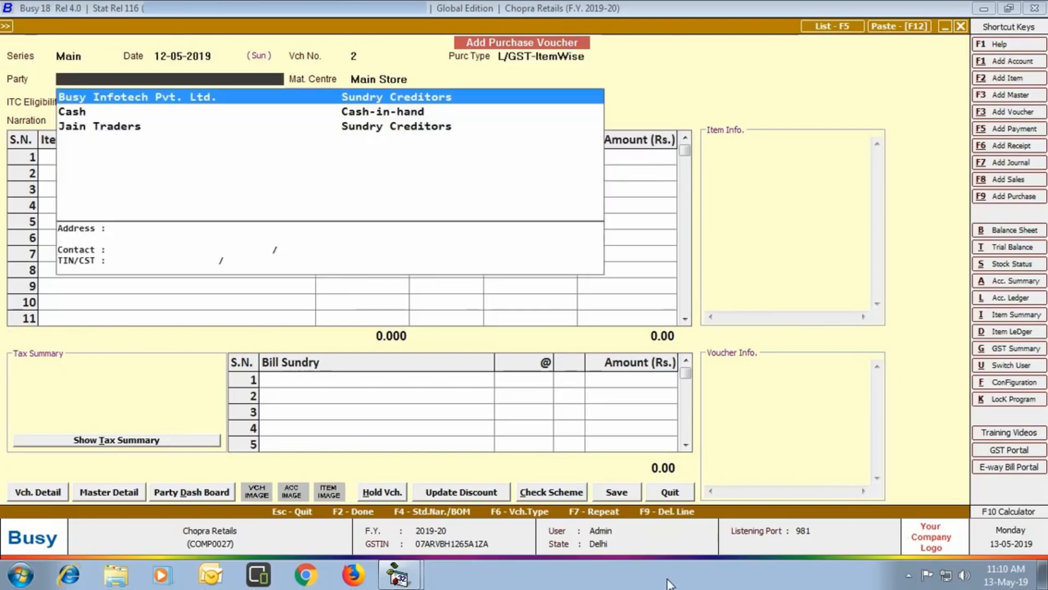
key(Down)
key(Down)
key(Return)
key(Return)
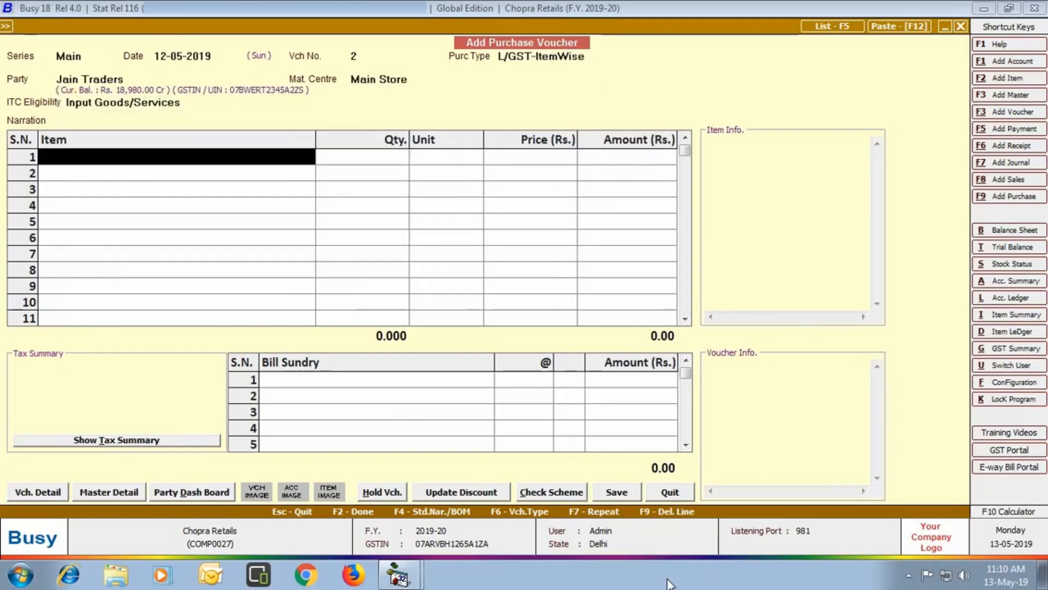
- Add 100 Britannia Bourbon at MRP 36 and price 30, then close the saved voucher
text(brit)
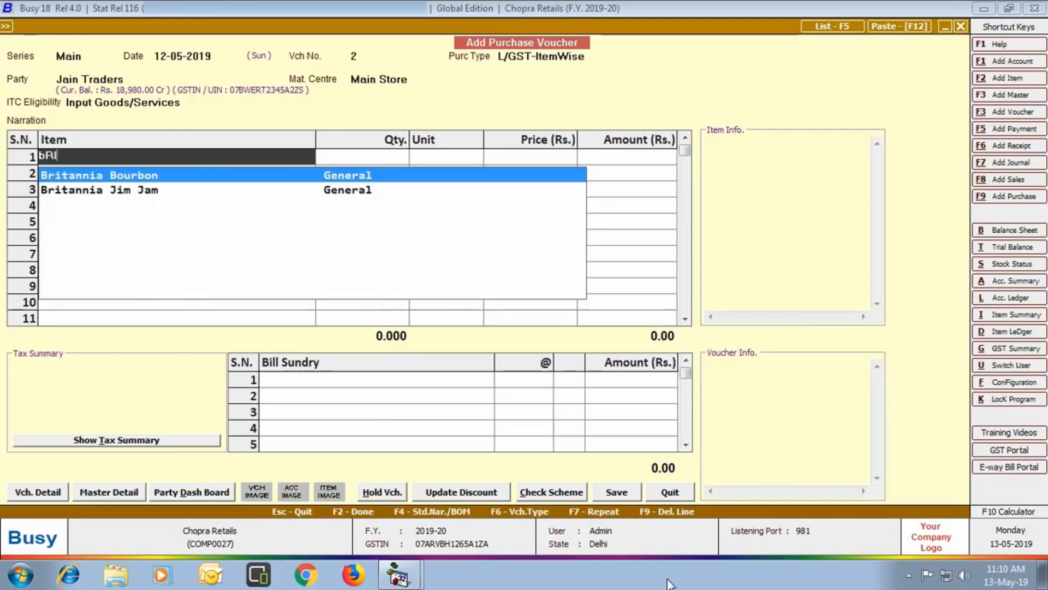
key(Return)
text(36)
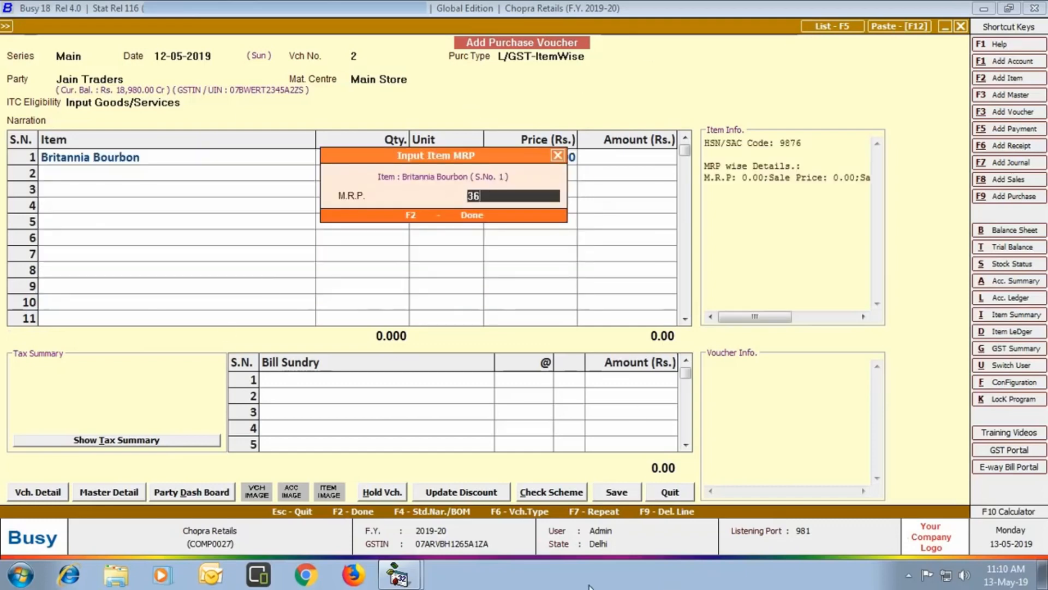
key(Return)
text(100)
key(Return)
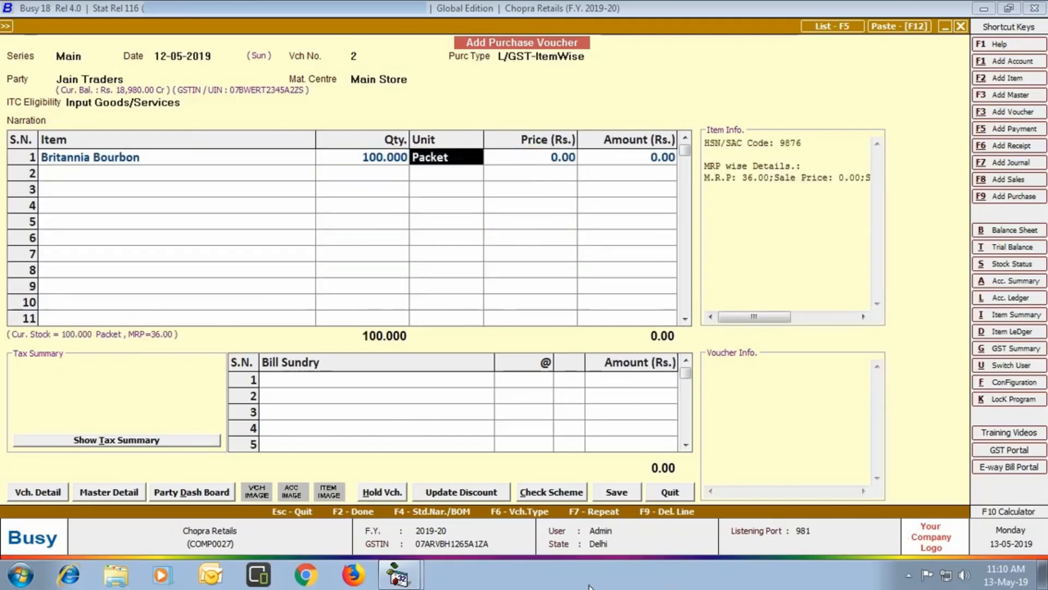
text(30)
key(Return)
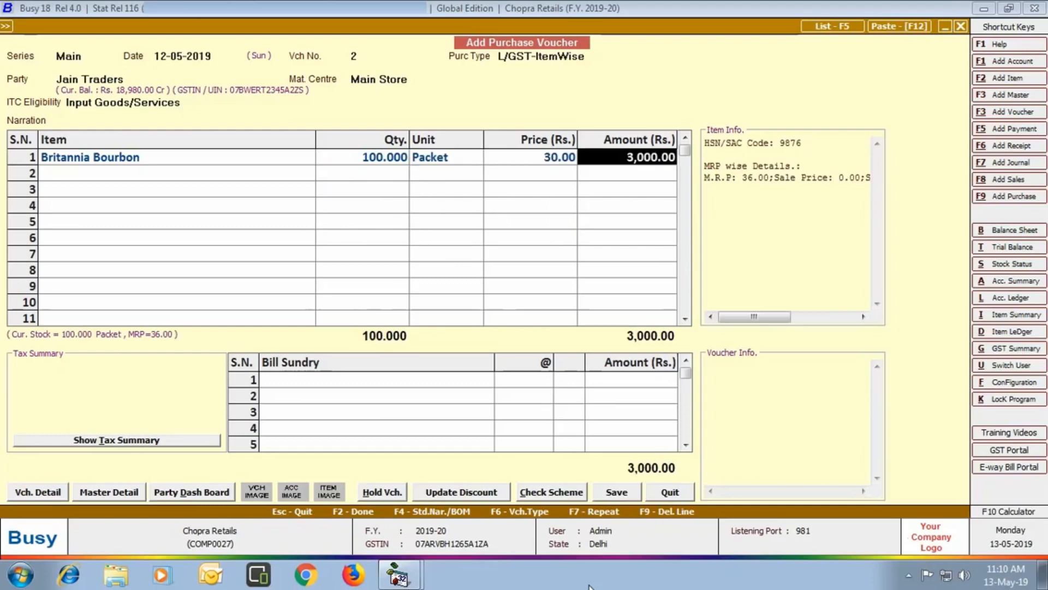
key(Return)
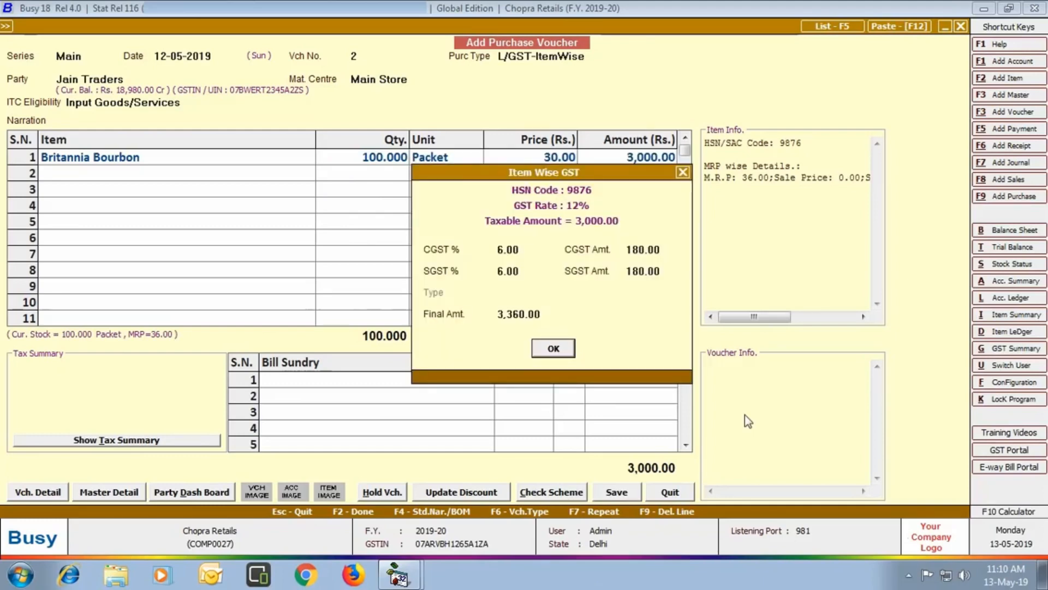
key(Return)
key(Return)
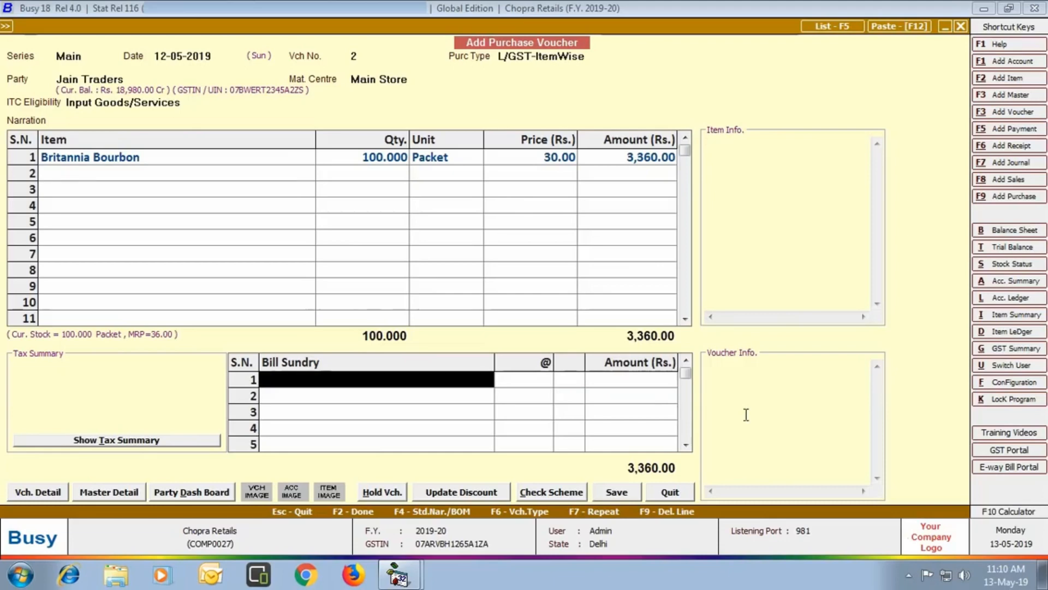
key(Return)
key(Return)
key(Return)
key(Return)
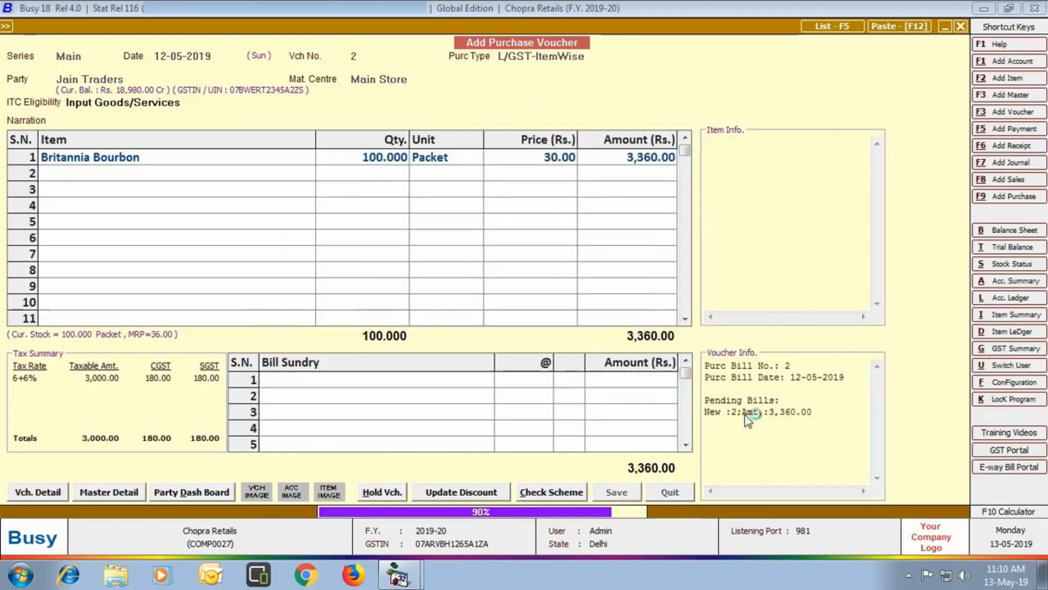
click(687, 498)
click(179, 42)
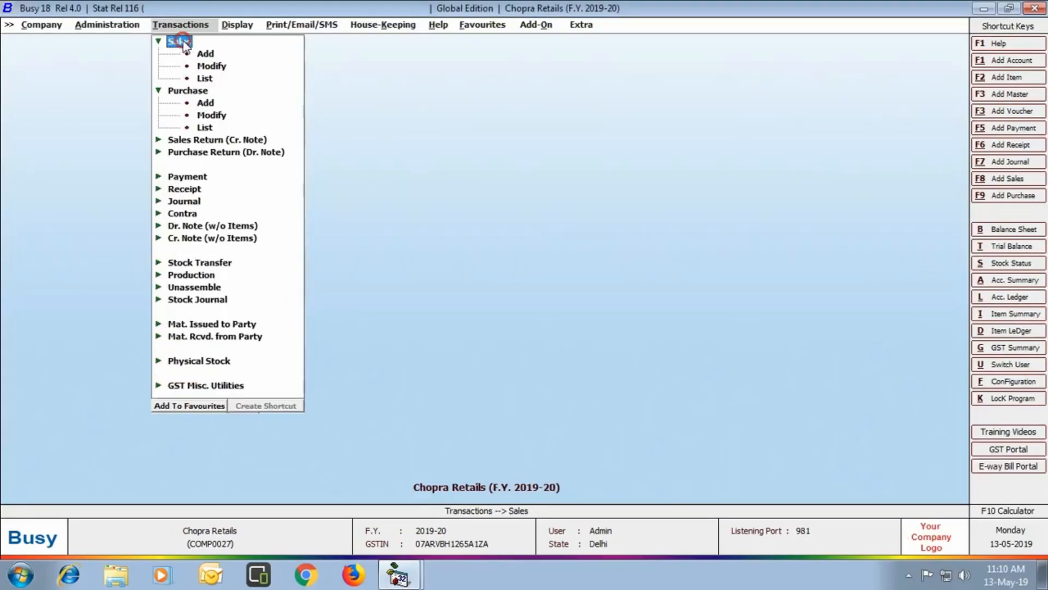
- Start a new sales voucher and review its POS configuration without changes
double_click(206, 53)
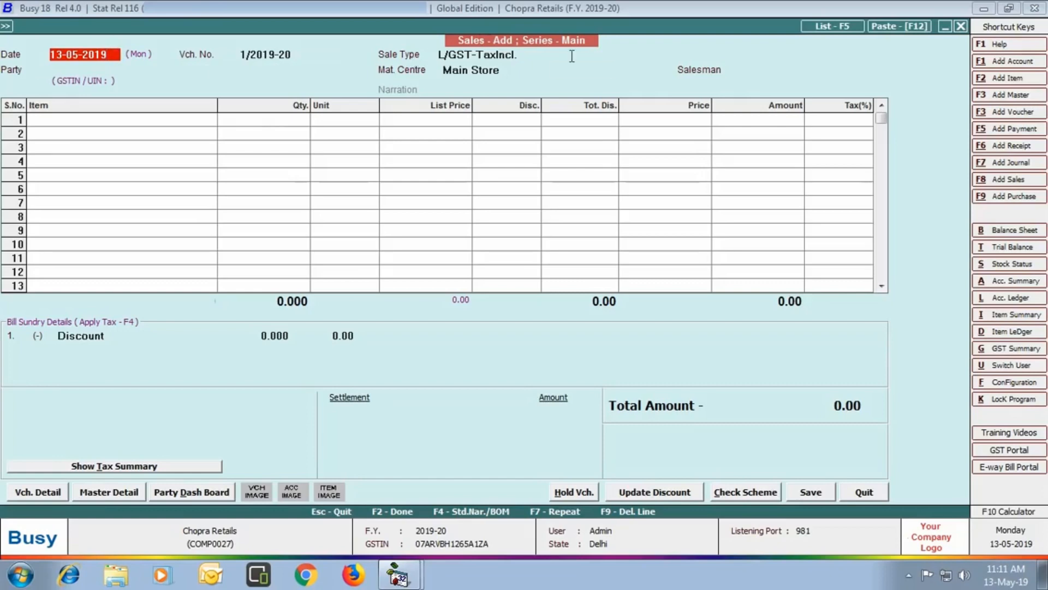
click(50, 492)
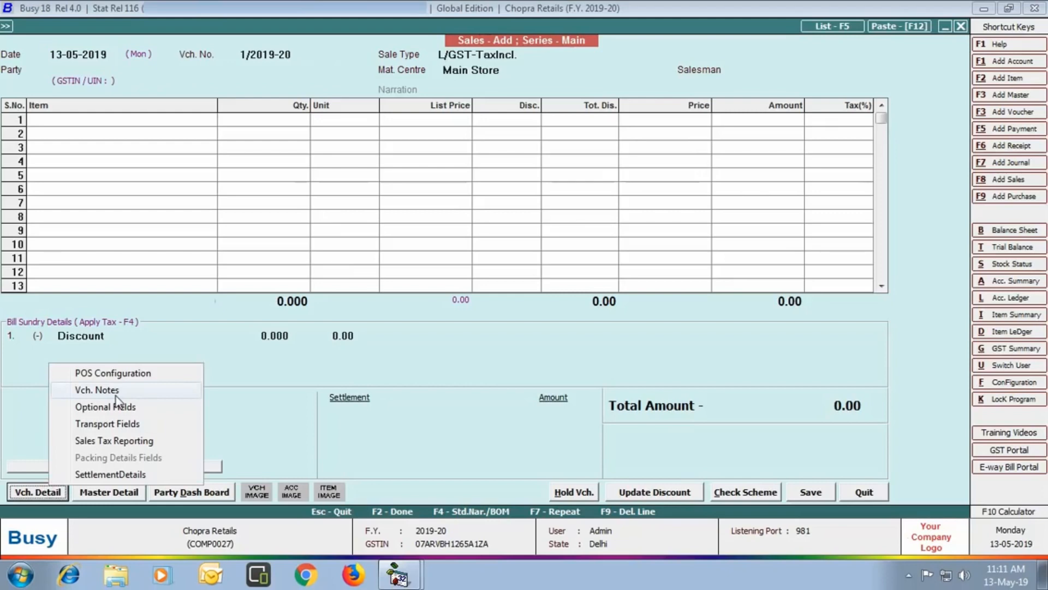
click(118, 371)
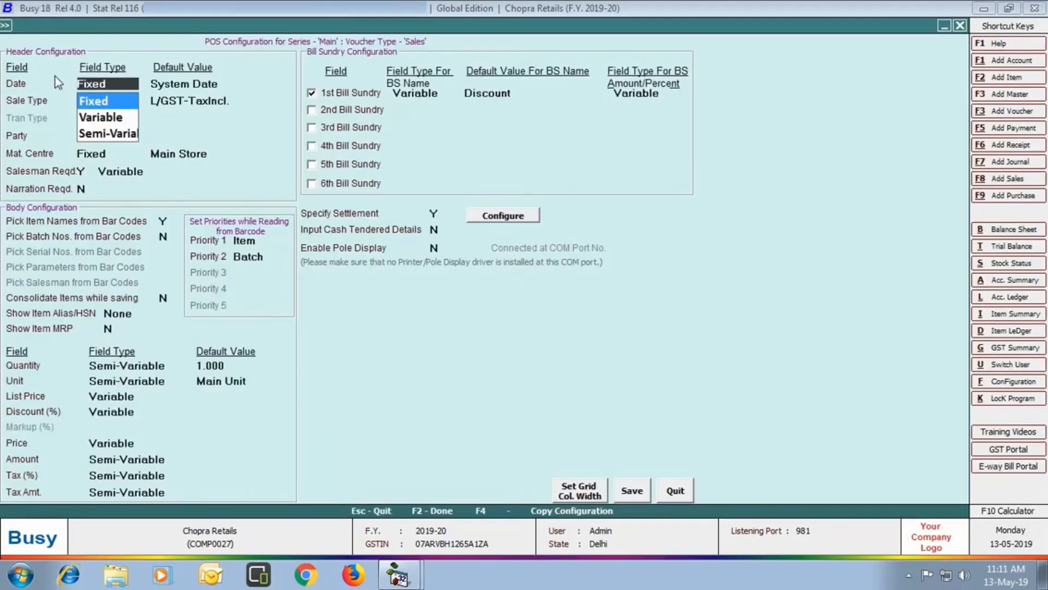
click(677, 486)
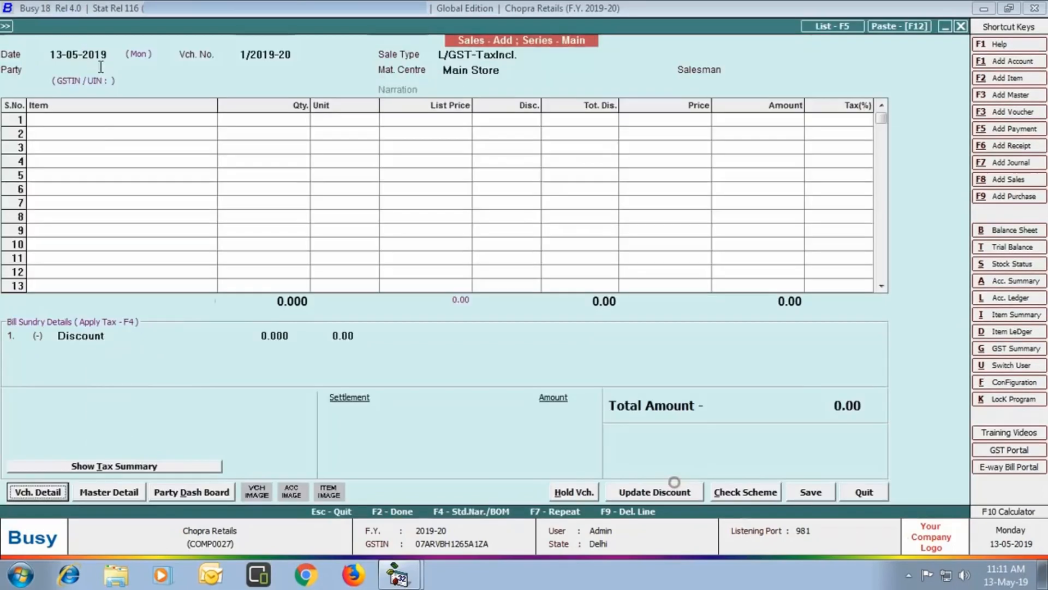
- Bill party Cash, keep the salesman, and add Britannia Bourbon (BR001) from MRP 28.00 stock
click(100, 68)
text(Cash)
key(Return)
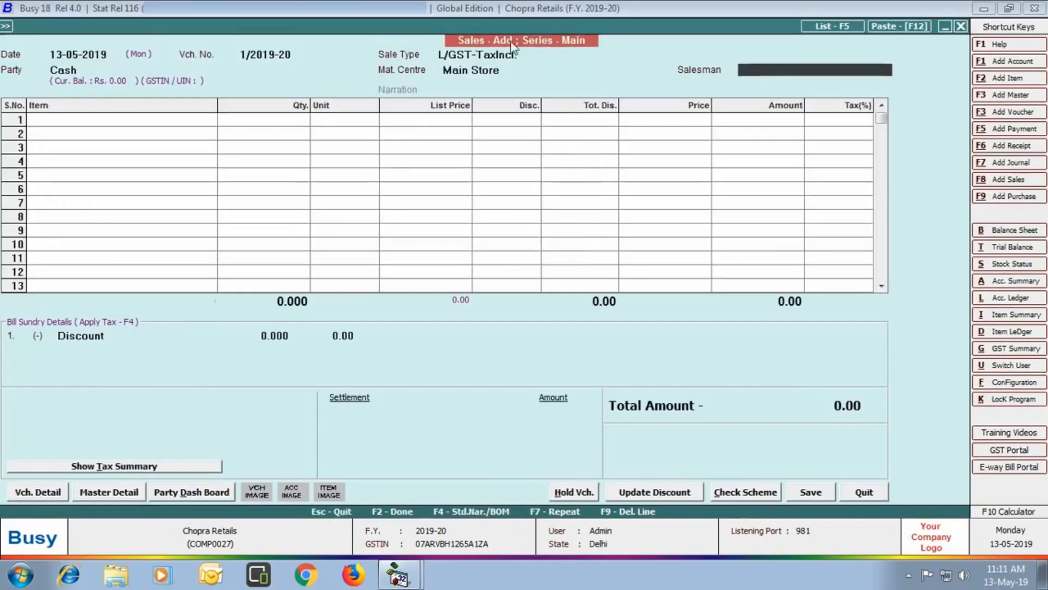
key(Return)
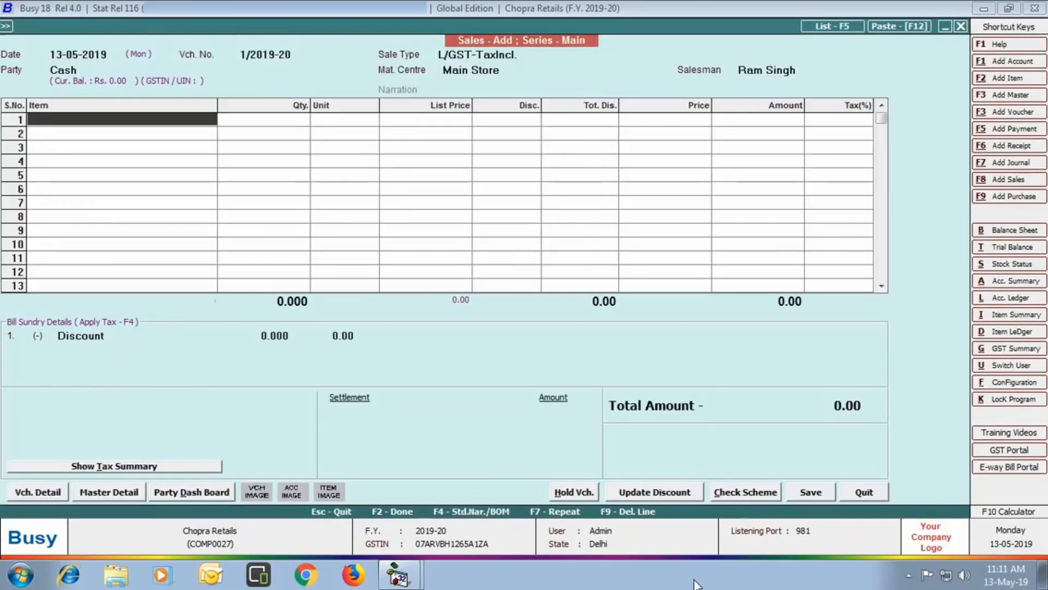
text(BR001)
key(Return)
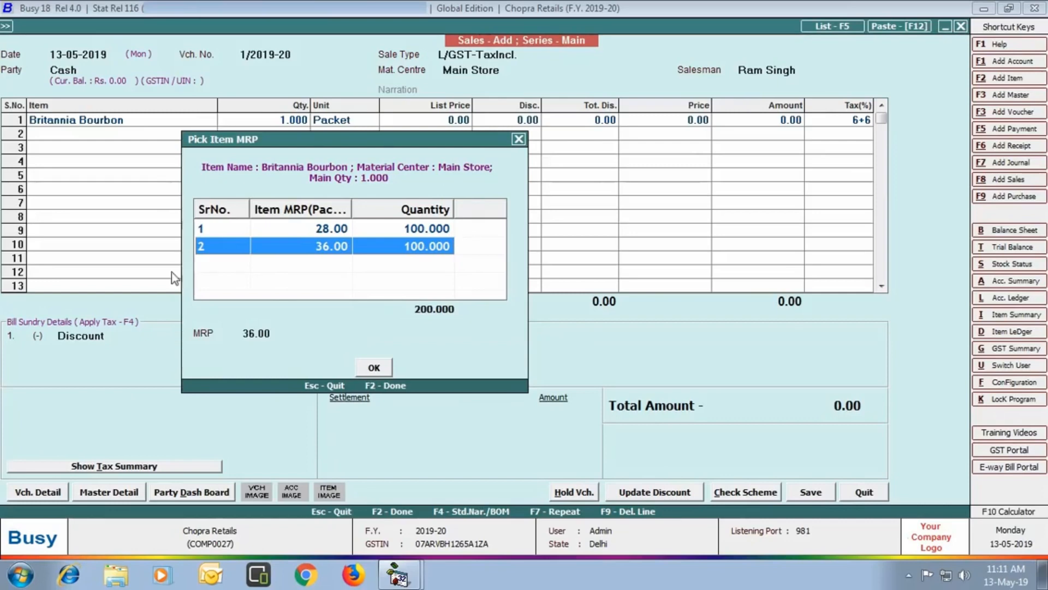
click(396, 231)
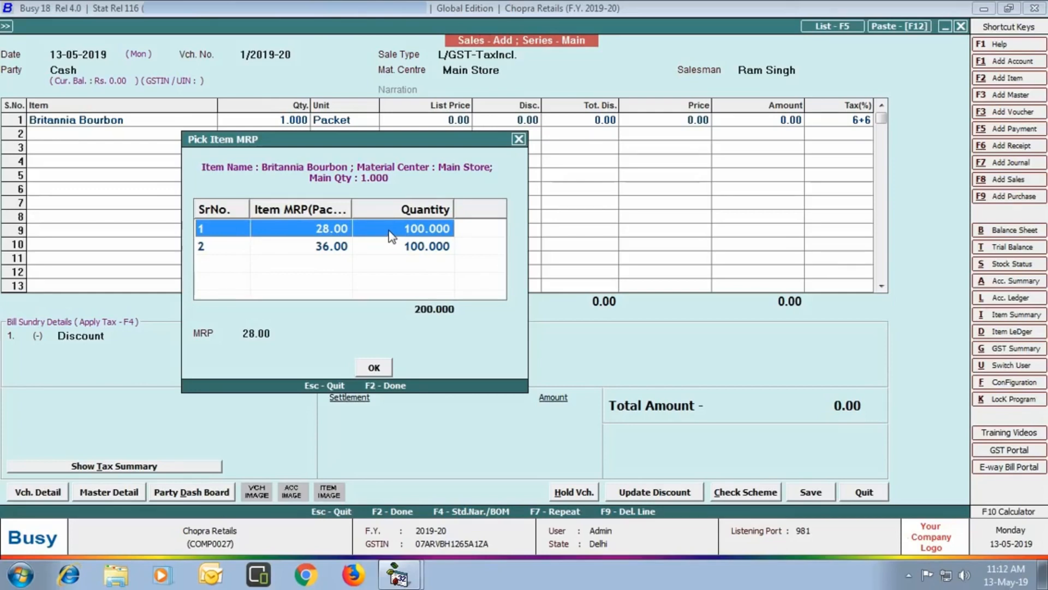
double_click(389, 230)
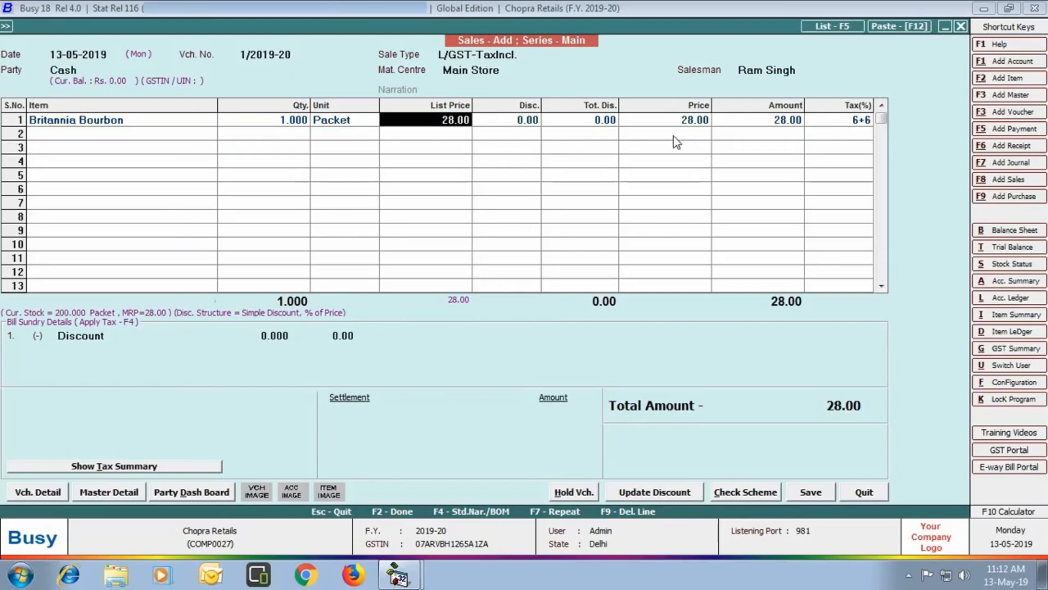
- Add Amul Butter (AMBT100) and Head & Shoulders Shampoo (HS340) with quantity 1+1
key(Return)
key(Return)
key(Return)
text(AMBT100)
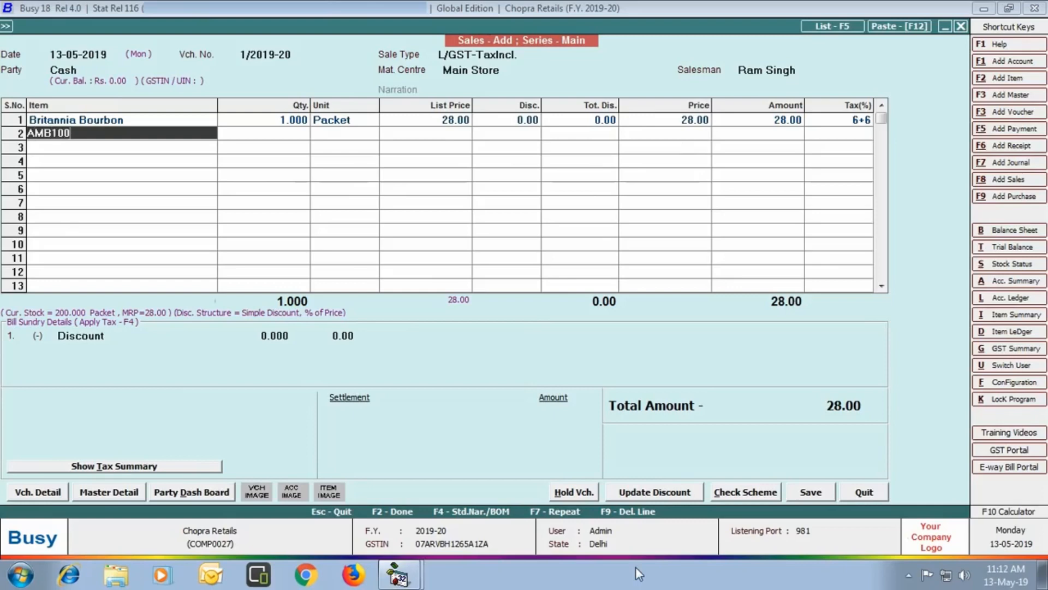
key(Return)
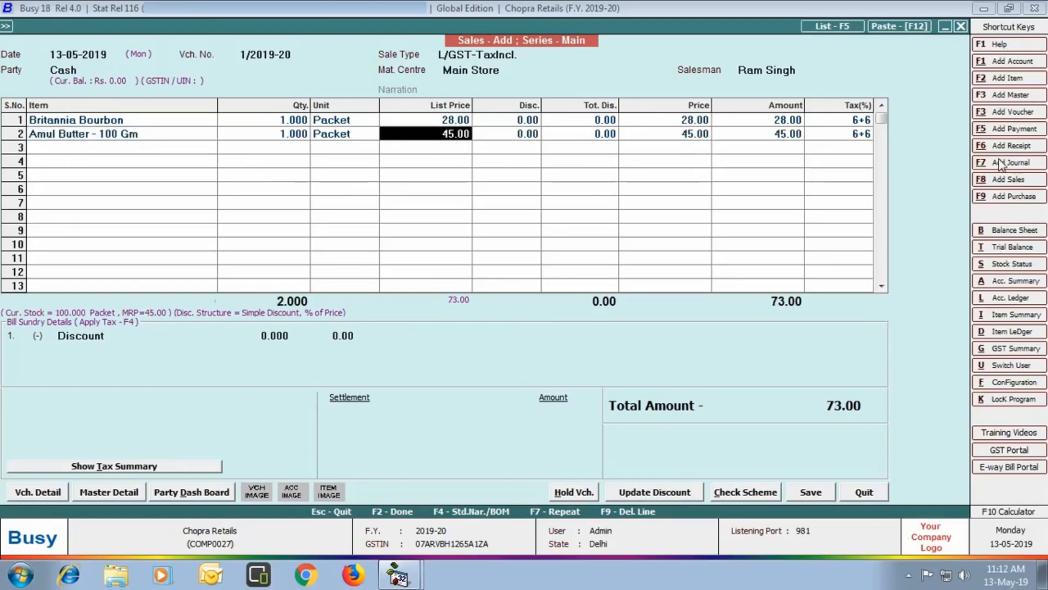
key(Return)
key(Return)
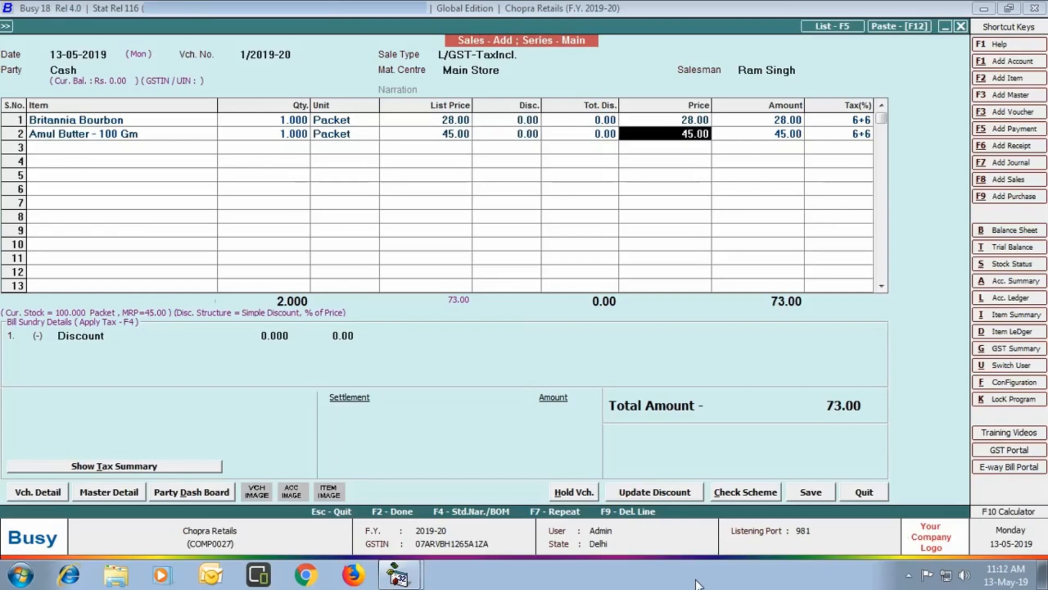
key(Return)
text(HS340)
key(Return)
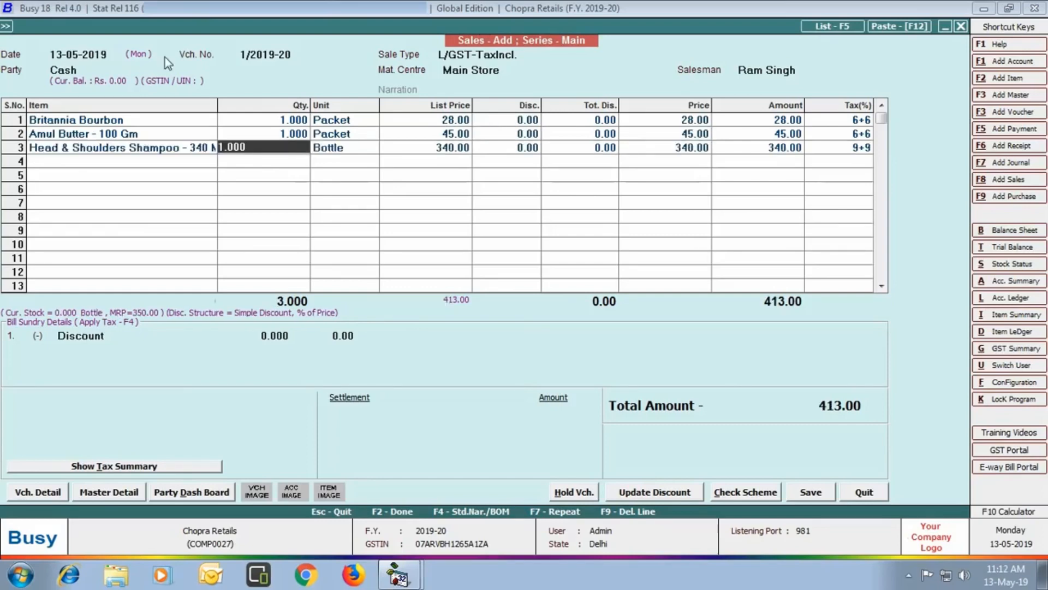
text(1+1)
key(Return)
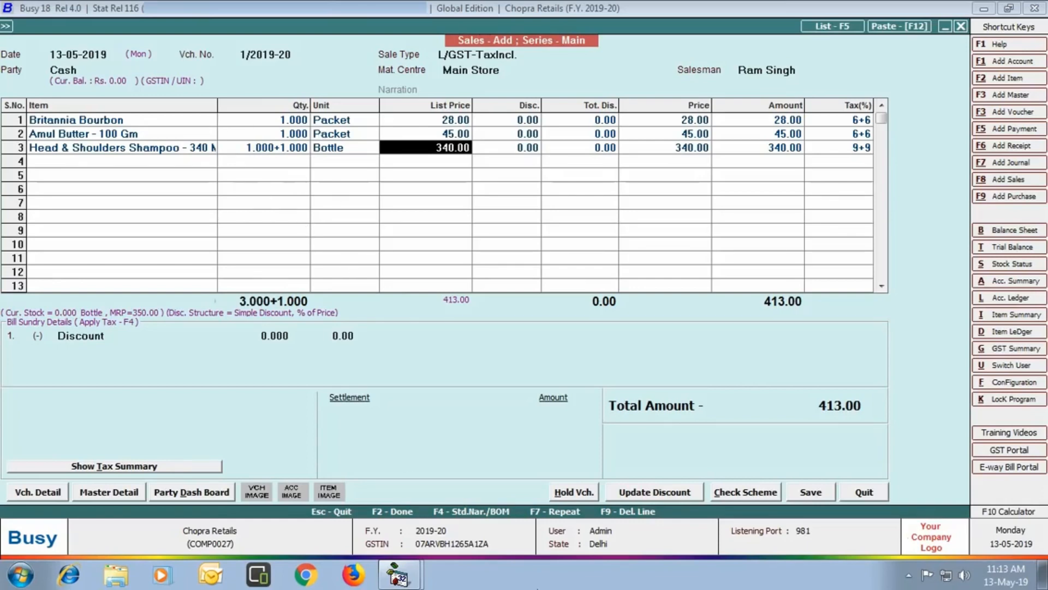
key(Return)
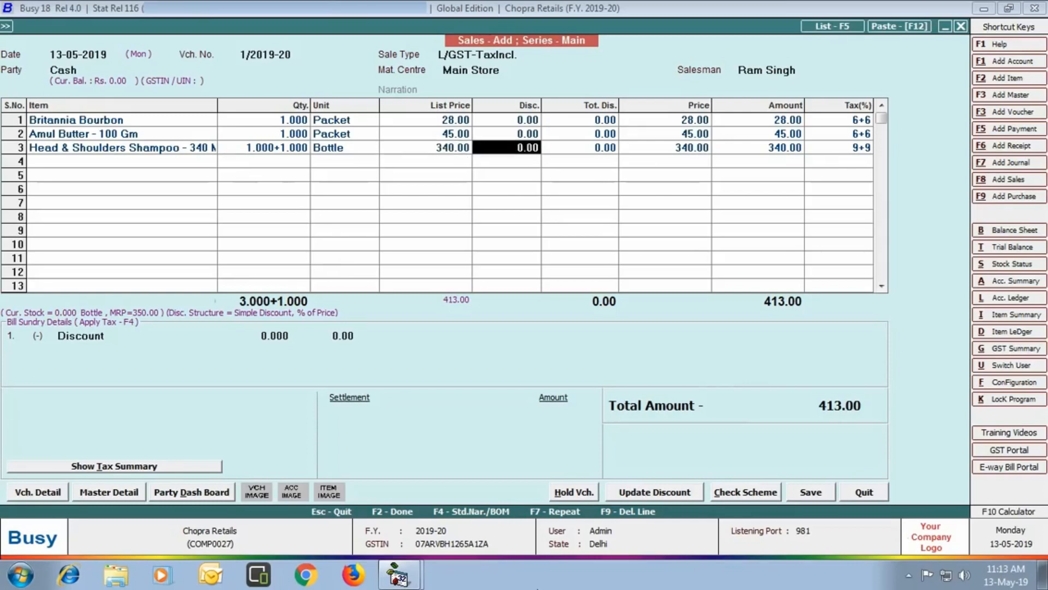
key(Return)
- Add Vim Dishwash Bar (VIM200) with a 3% discount and finish the item rows
text(VIM200)
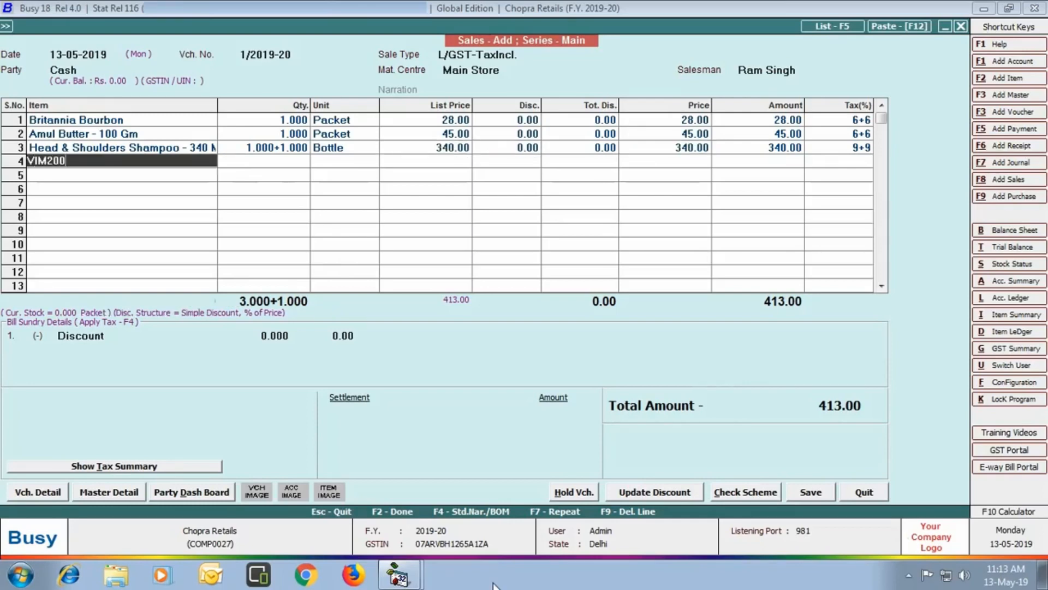
key(Return)
key(Return)
key(Return)
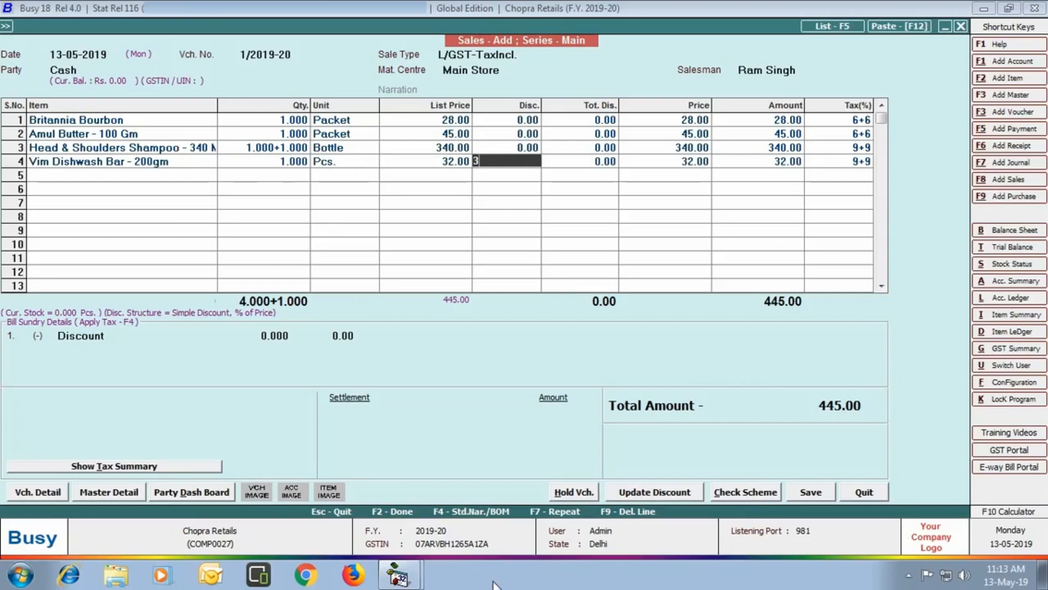
text(3)
key(Return)
key(Return)
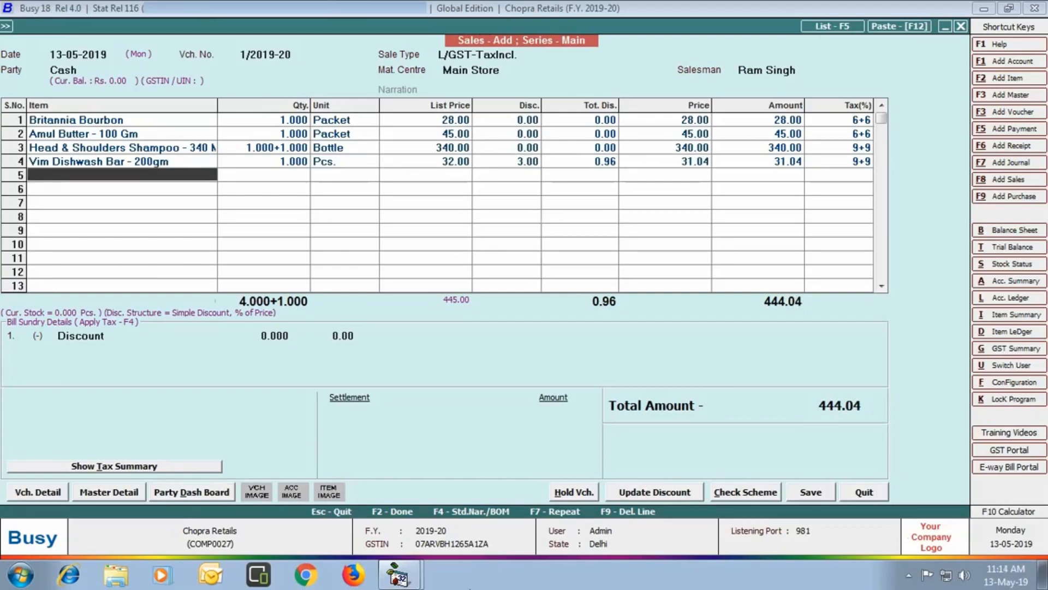
key(Return)
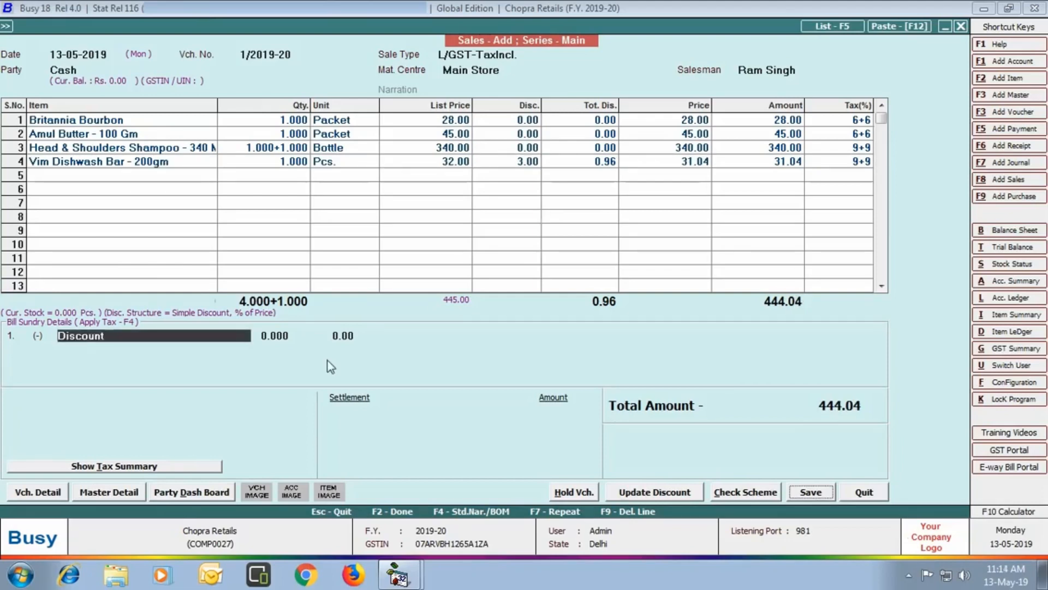
- Save the invoice with 444.00 cash settlement and 3% salesman commission (11.39)
key(Return)
click(807, 493)
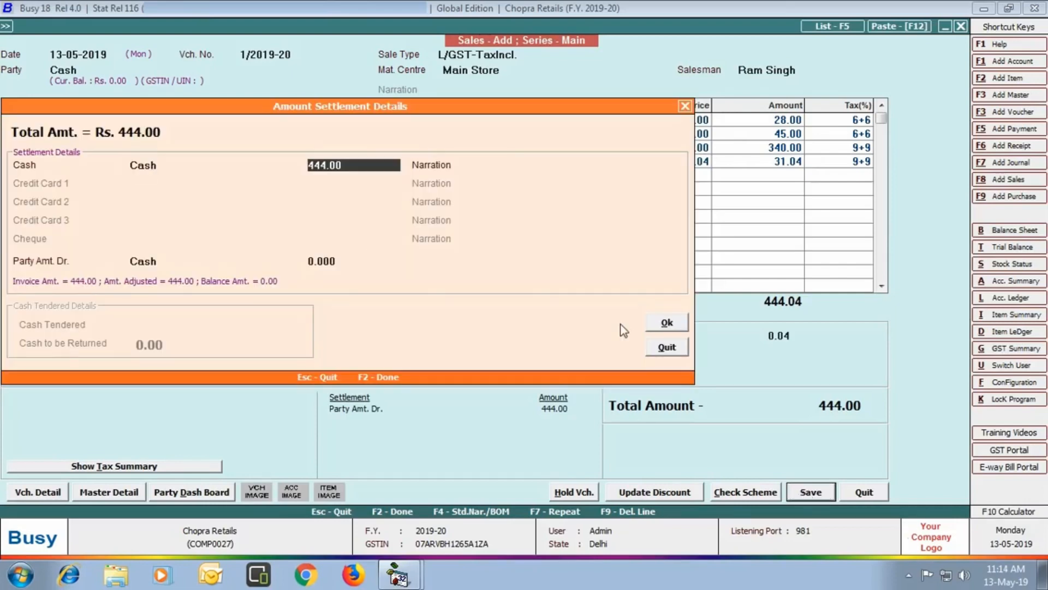
click(666, 323)
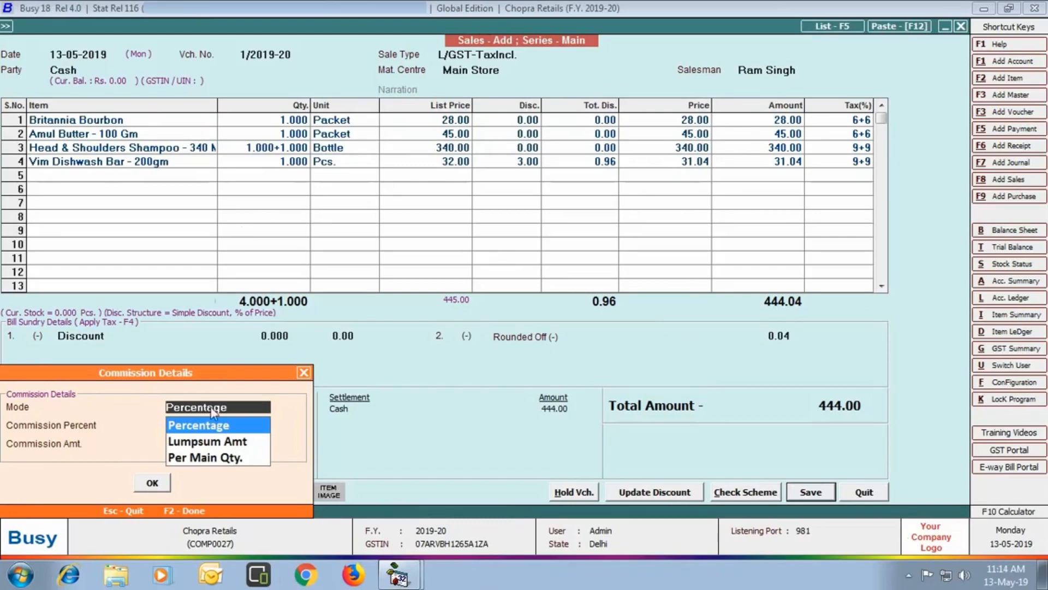
click(206, 431)
text(3)
key(Return)
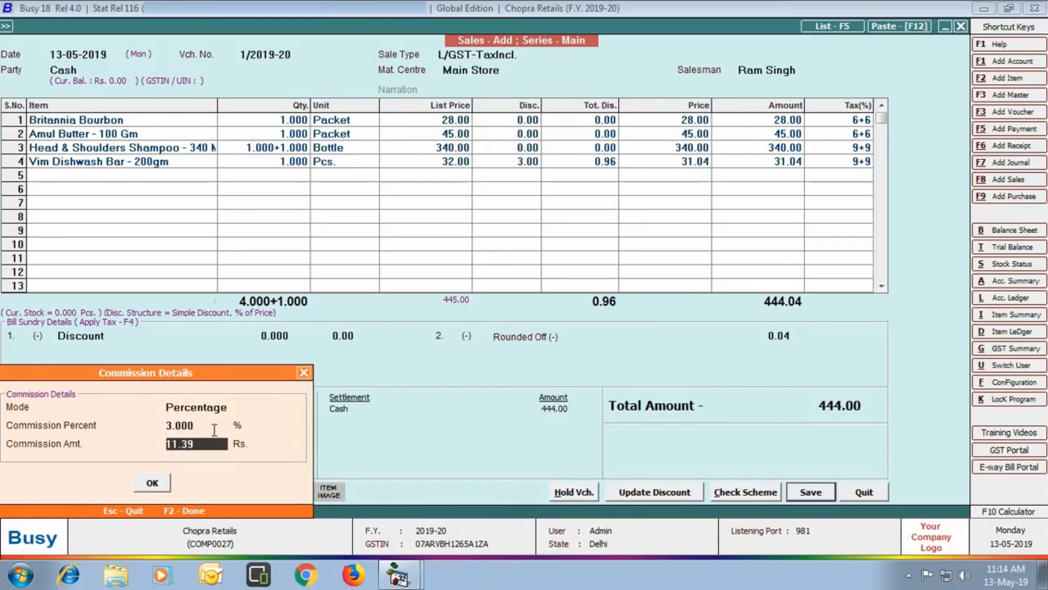
key(Return)
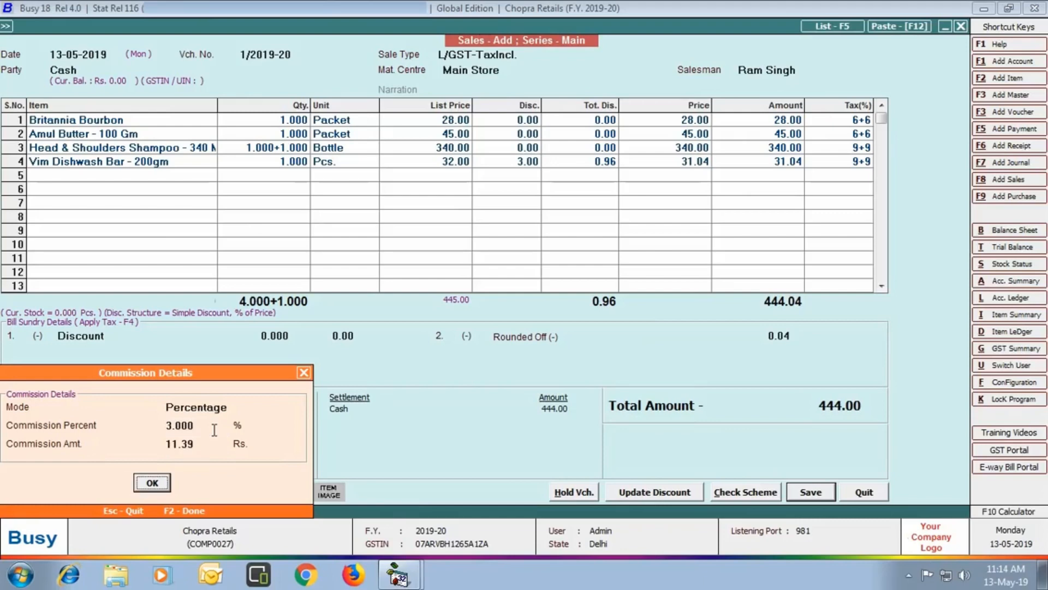
click(153, 484)
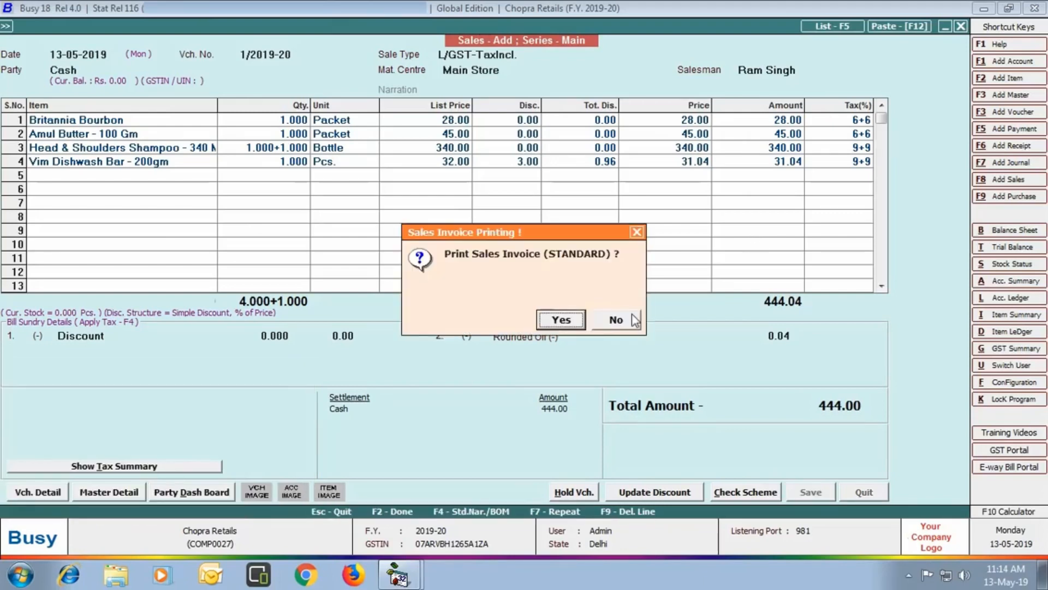
- Preview the printed sales invoice and close the preview
click(563, 321)
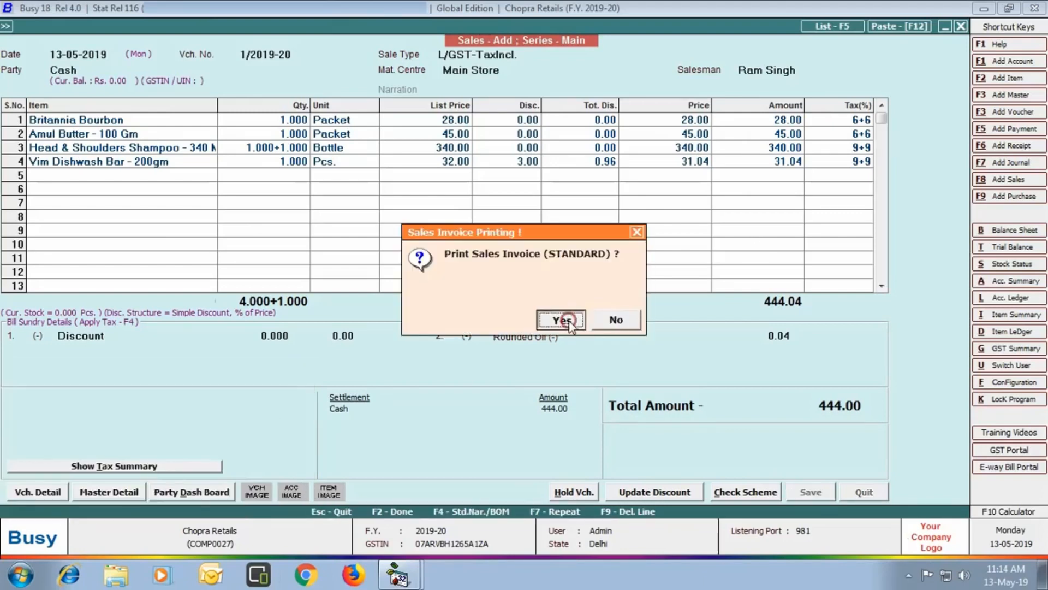
key(Return)
click(166, 144)
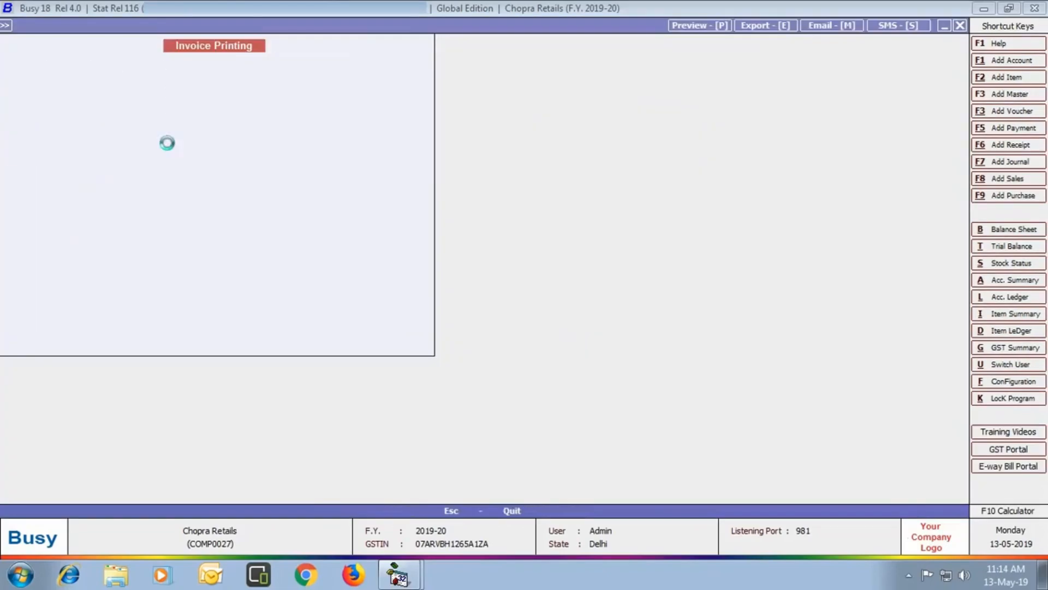
drag(1039, 304, 1039, 432)
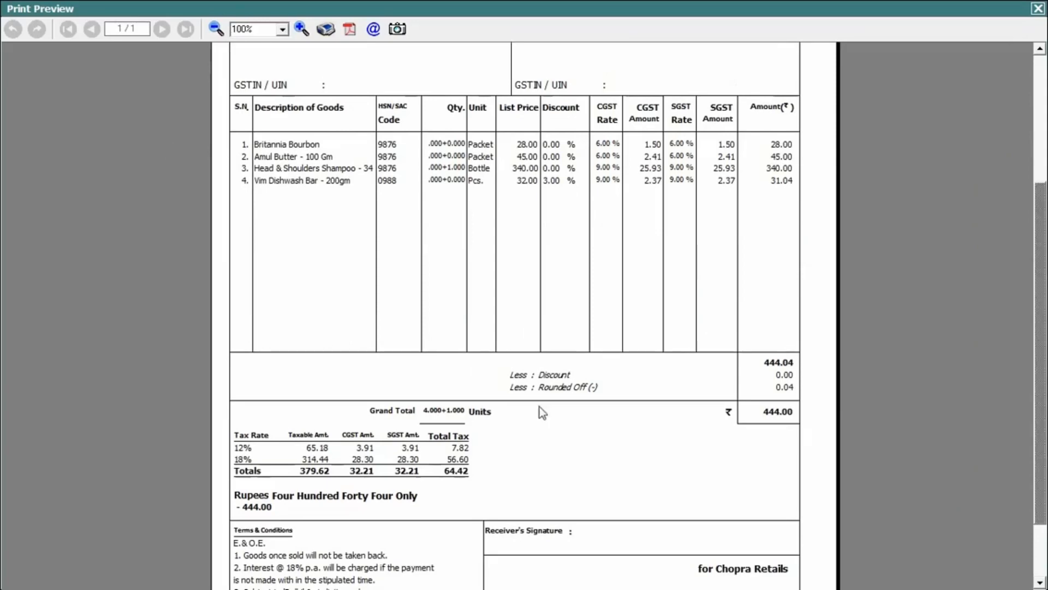
click(1037, 8)
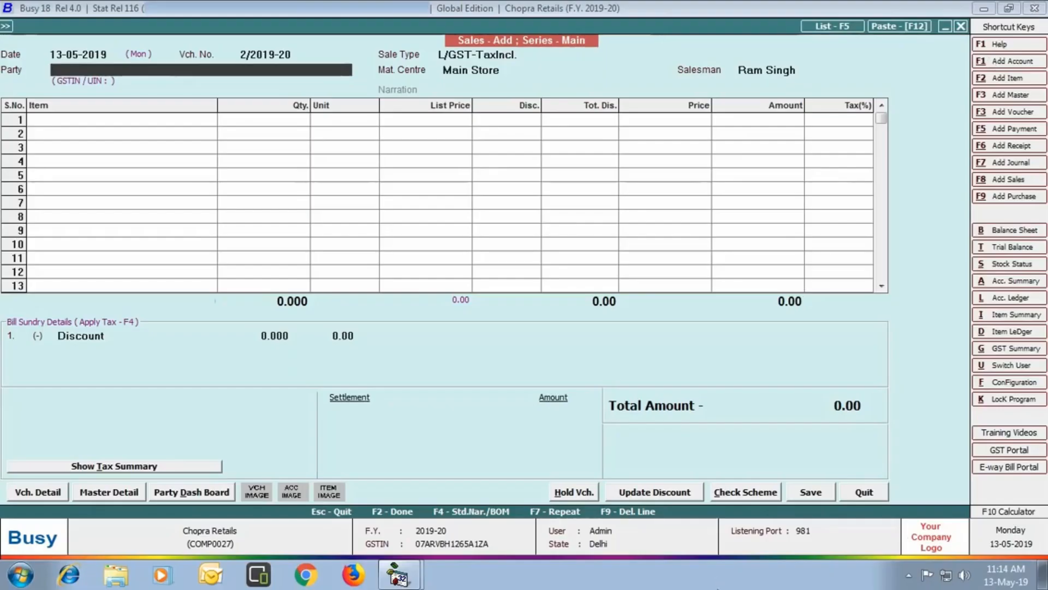
- Bill Cash for 2 Mc Can French Fries plus one free from batch MCAN001
text(CAS)
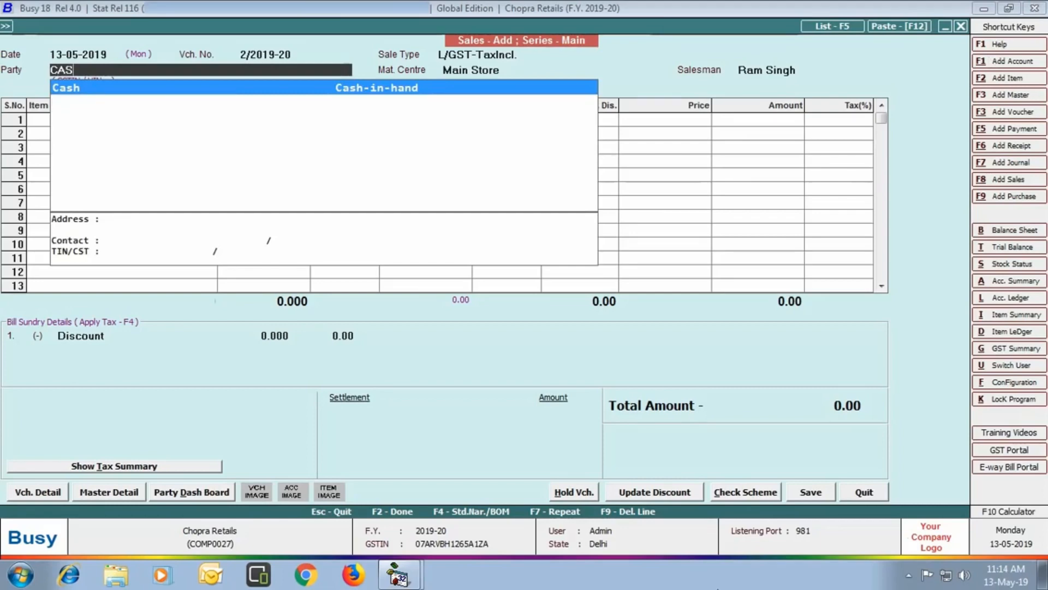
key(Return)
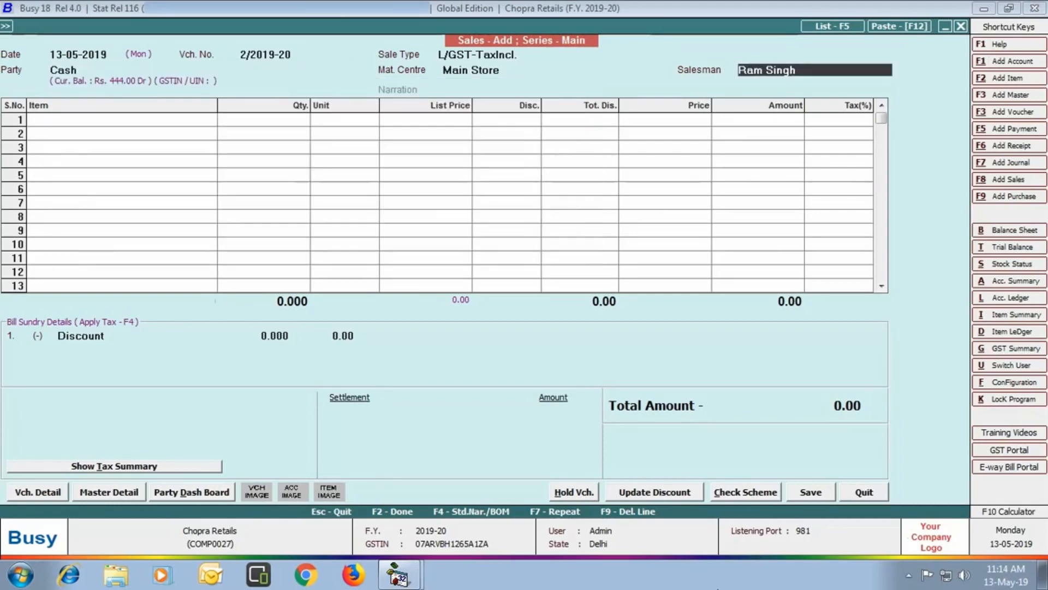
key(Return)
text(MCANFRE)
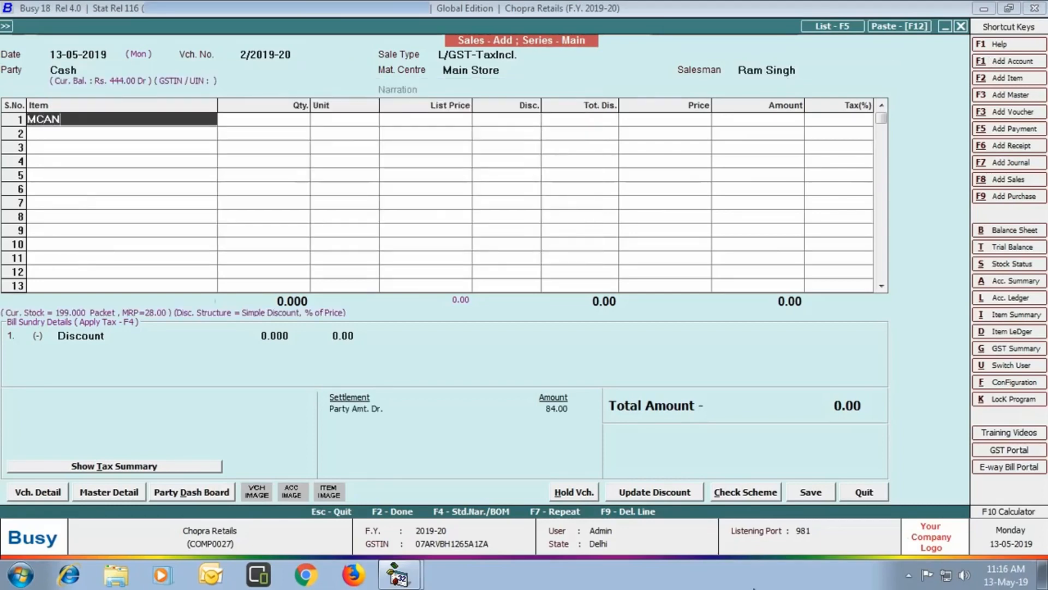
key(Return)
text(2)
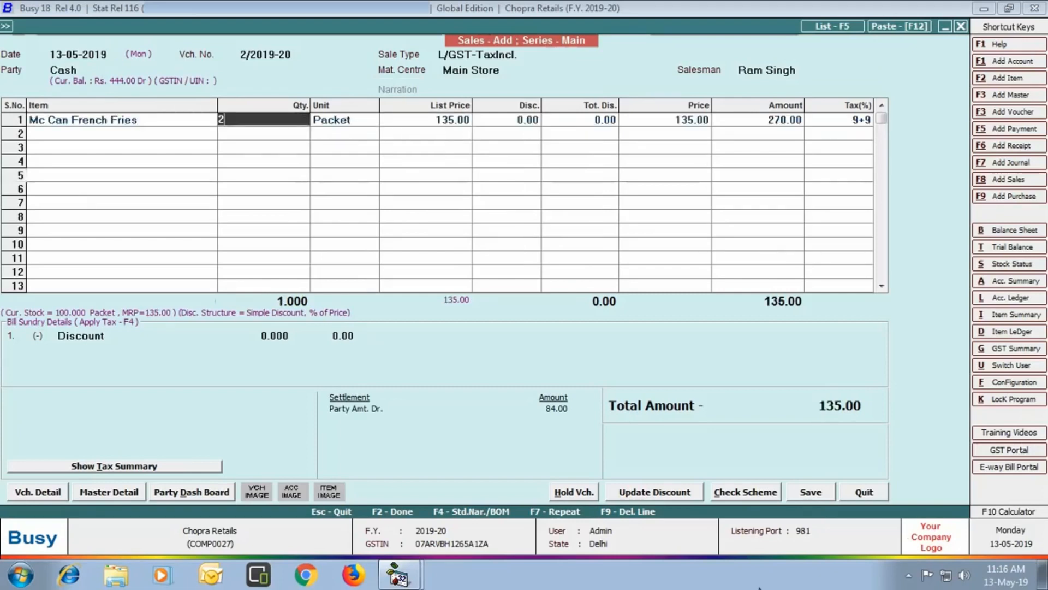
key(Return)
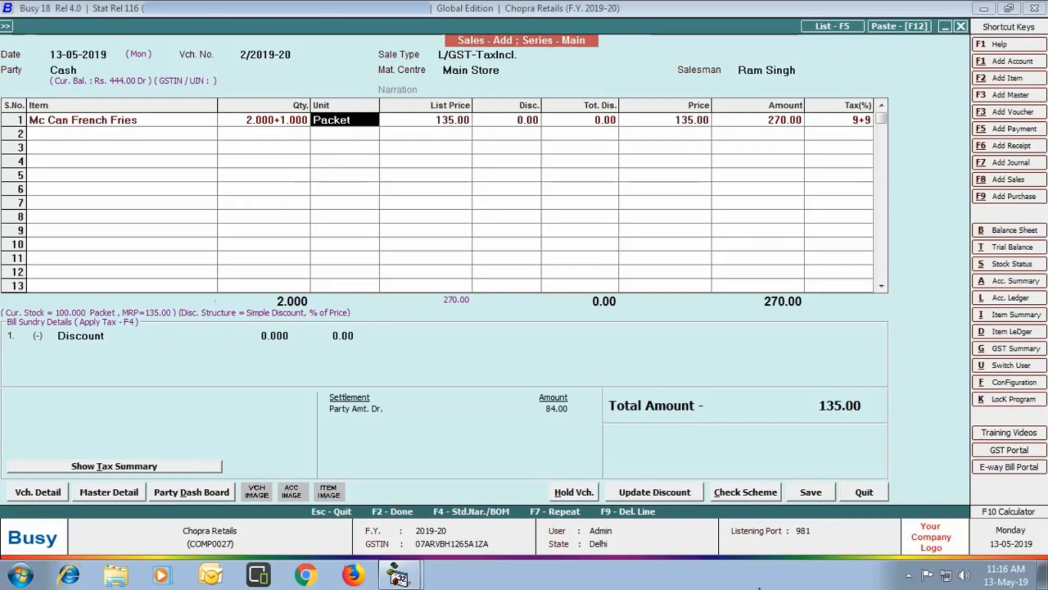
key(Return)
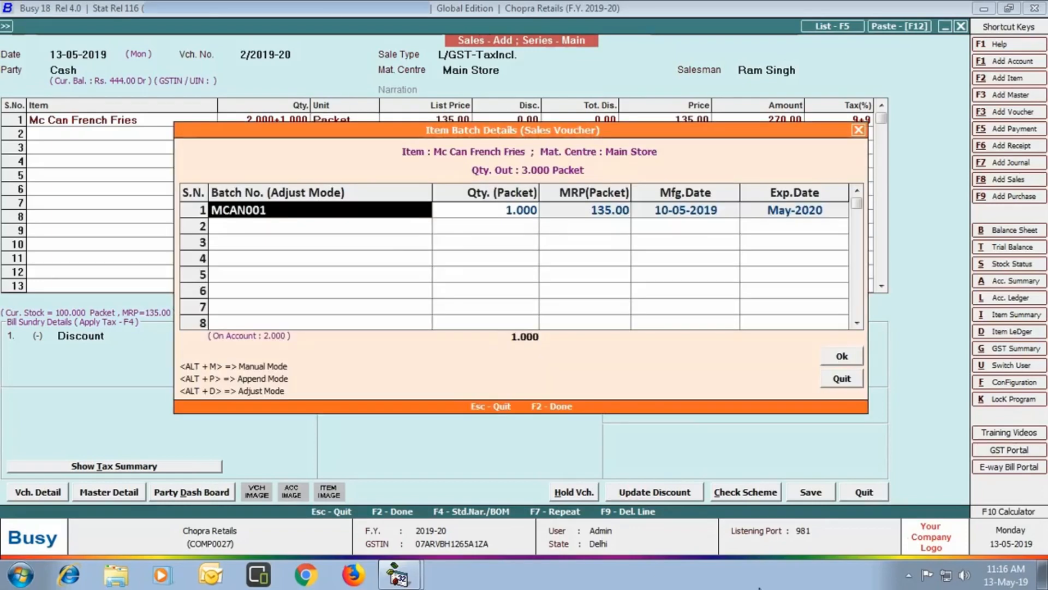
click(844, 360)
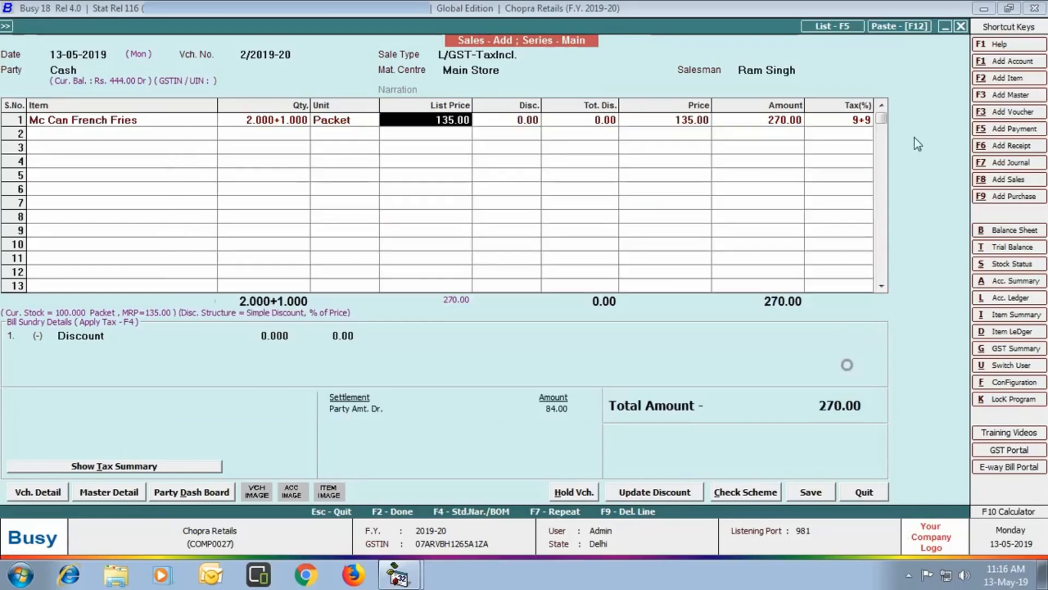
key(Return)
key(Return)
key(Return)
- Add 2 Amul Butter plus one free from batch AMB100 at list price
text(AMBT100)
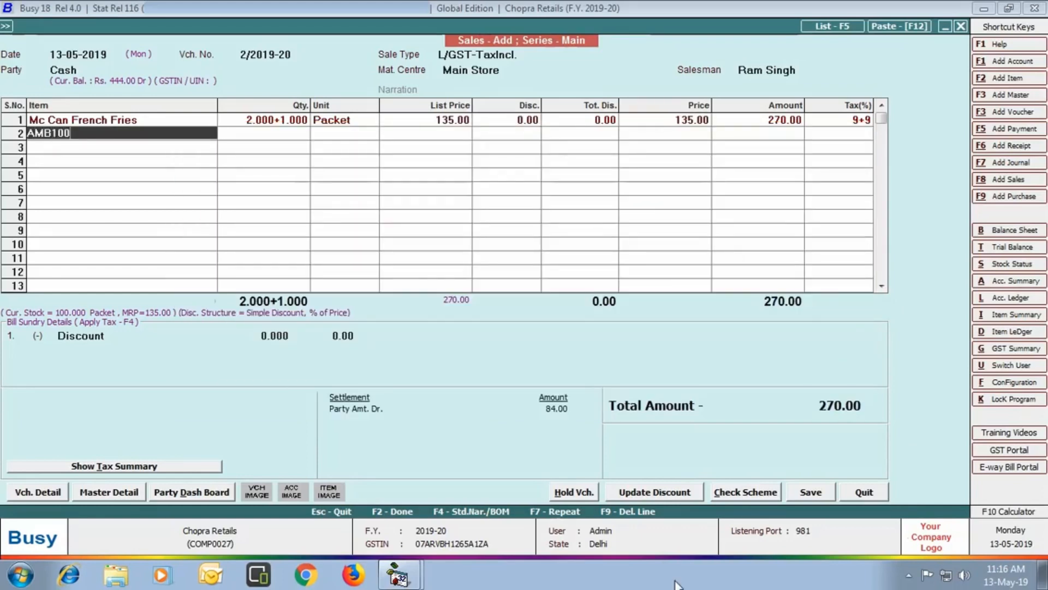
key(Return)
key(Left)
key(Left)
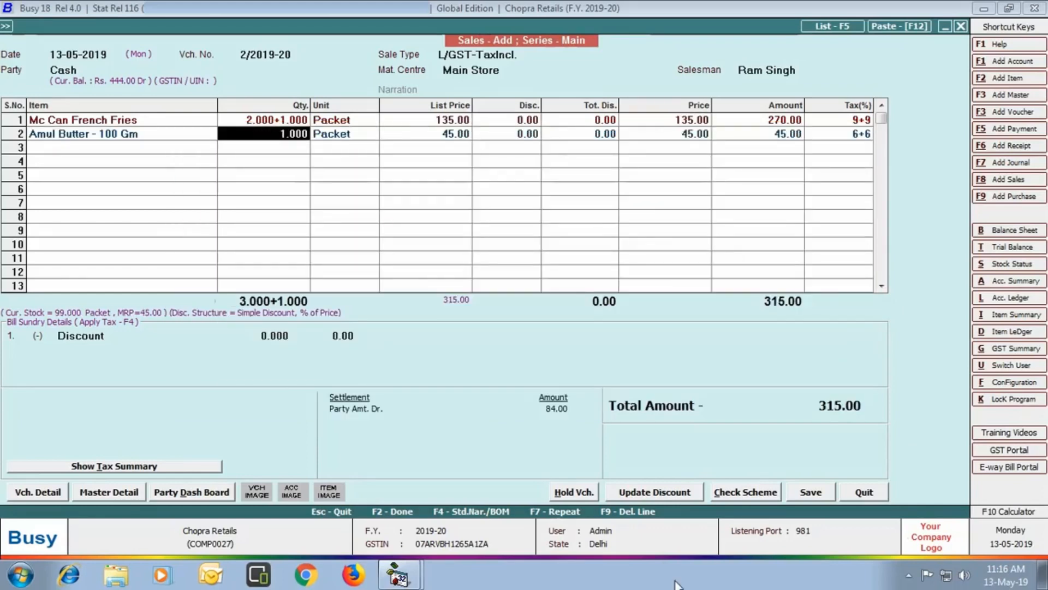
text(2)
key(Return)
key(Return)
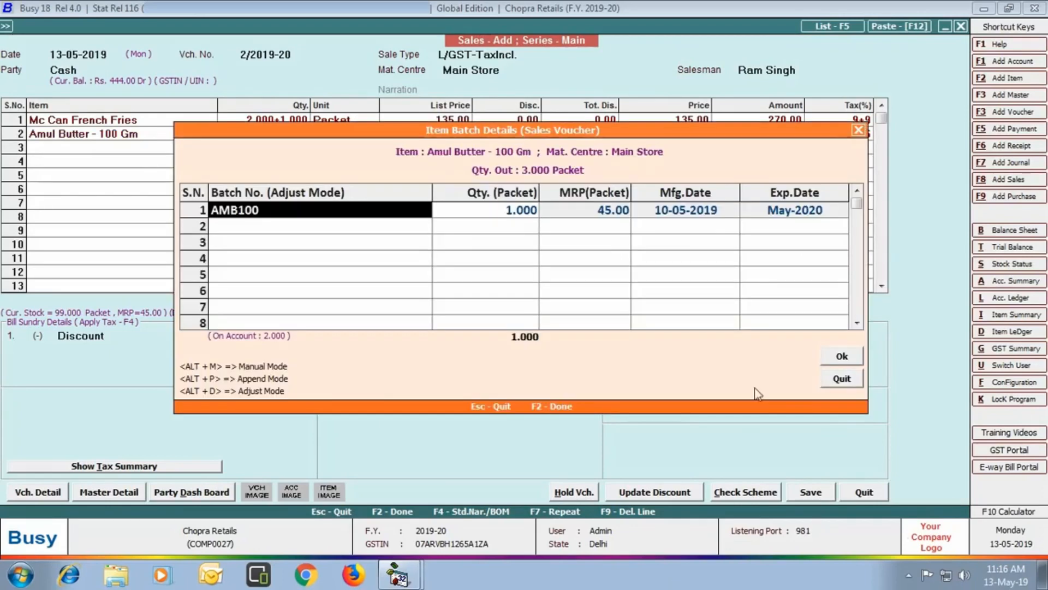
click(842, 356)
key(Return)
key(Return)
- Add Sunsilk Shampoo (C001), Walnuts at 250 and Head & Shoulders (HS341), then check schemes
key(Return)
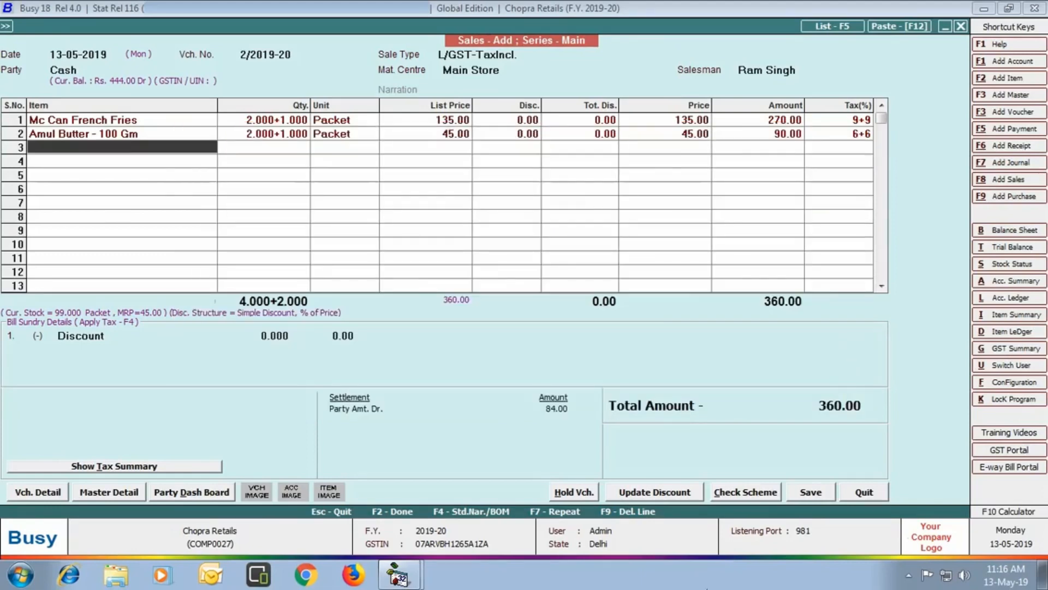
text(C001)
key(Return)
key(Return)
key(Return)
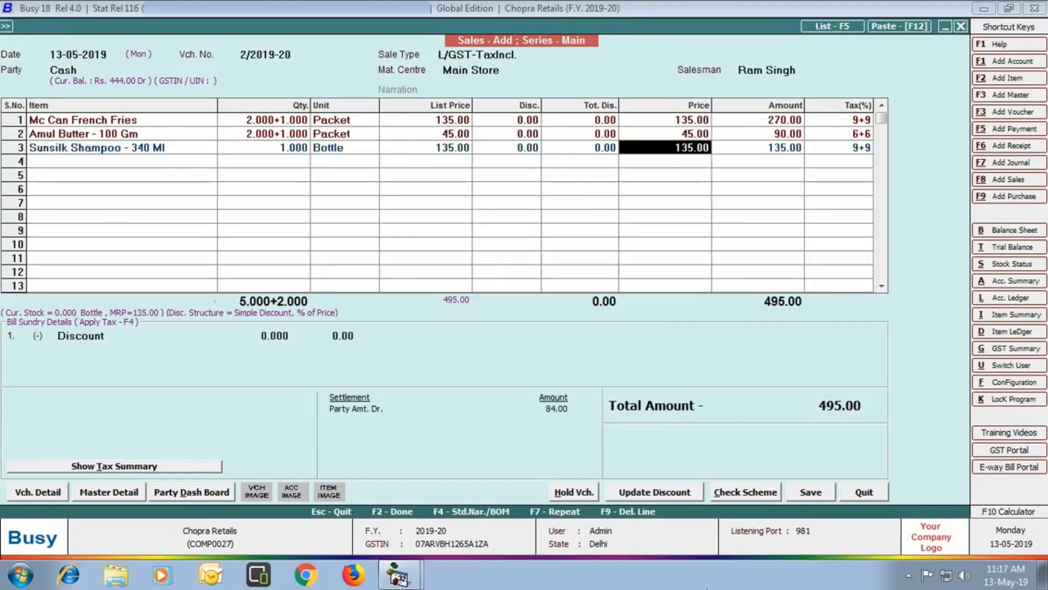
key(Return)
text(walnu)
key(Return)
text(250)
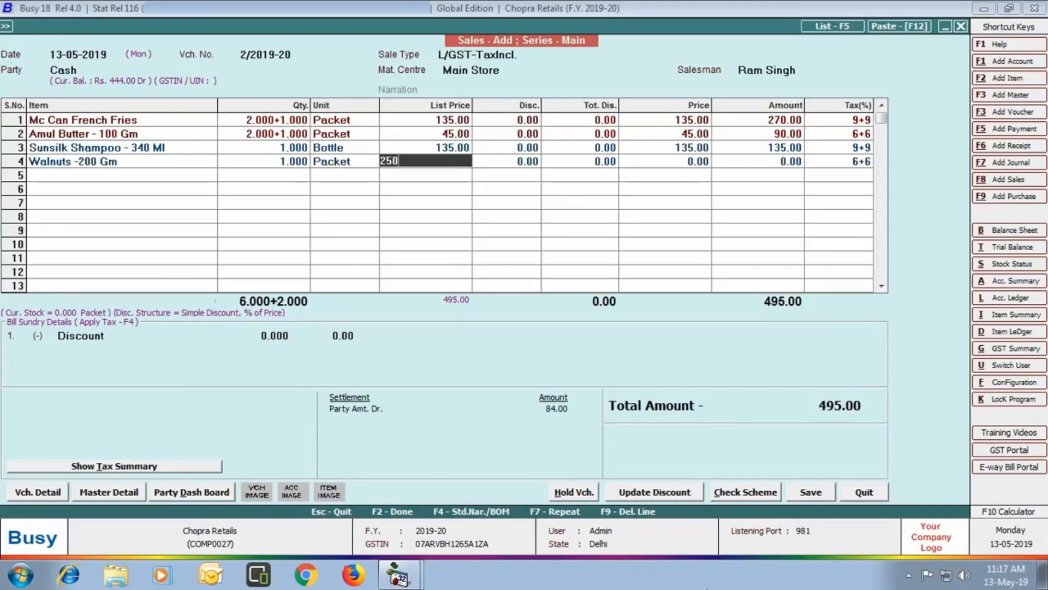
key(Return)
key(Return)
key(Return)
text(HS341)
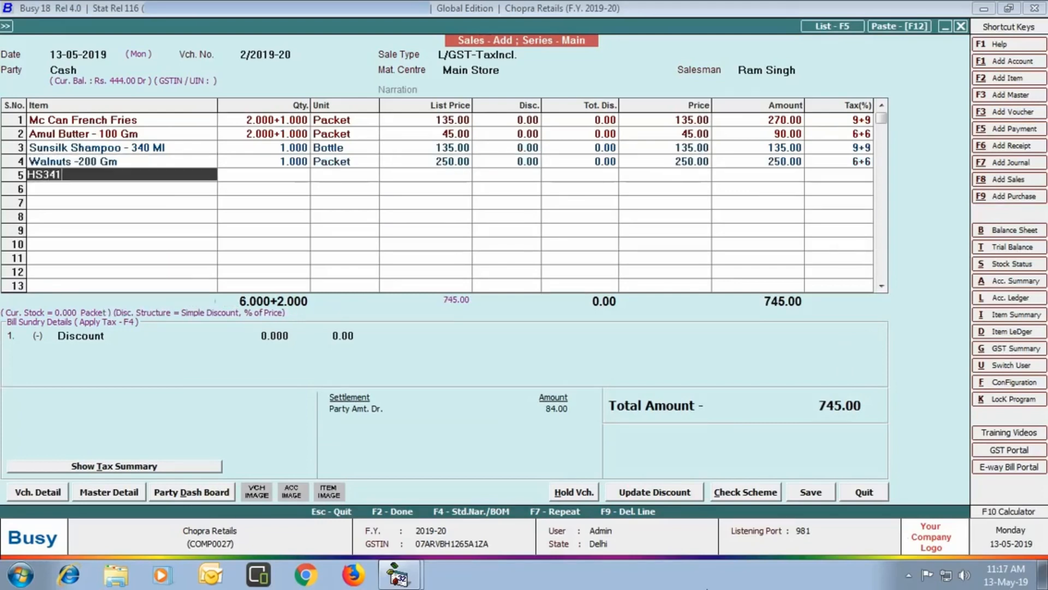
key(Return)
key(Return)
key(Return)
key(Return)
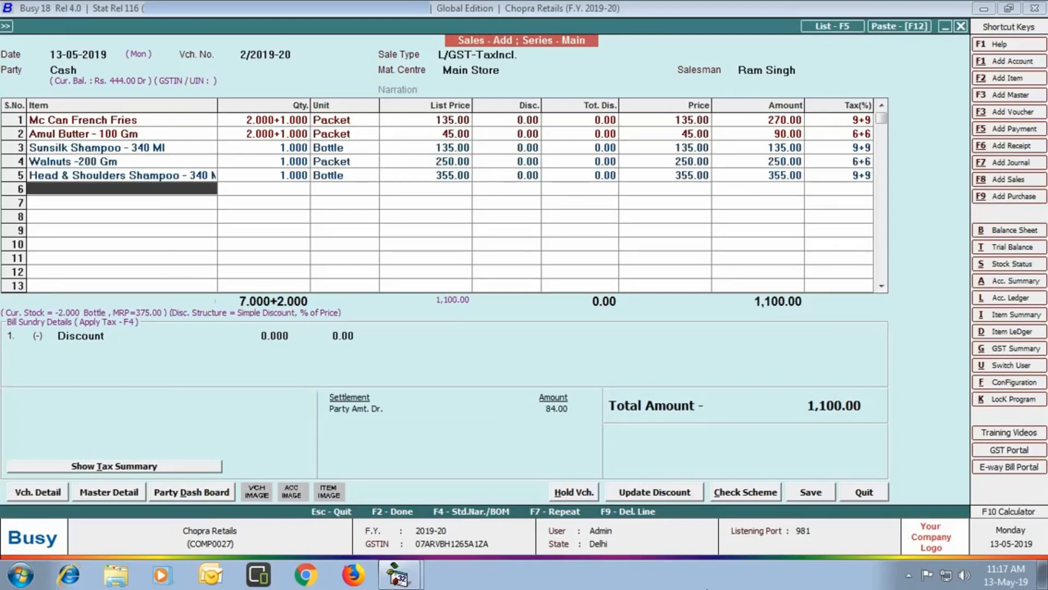
key(Return)
key(alt+c)
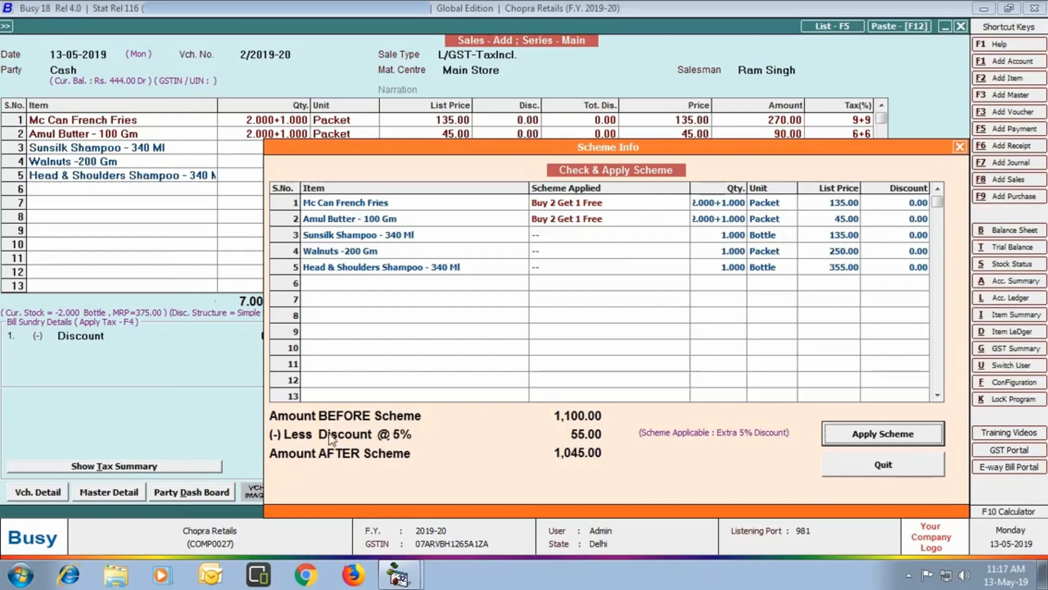
- Apply the 5% scheme, save with 1,045.00 cash settlement and 3% commission, skipping printing
click(908, 437)
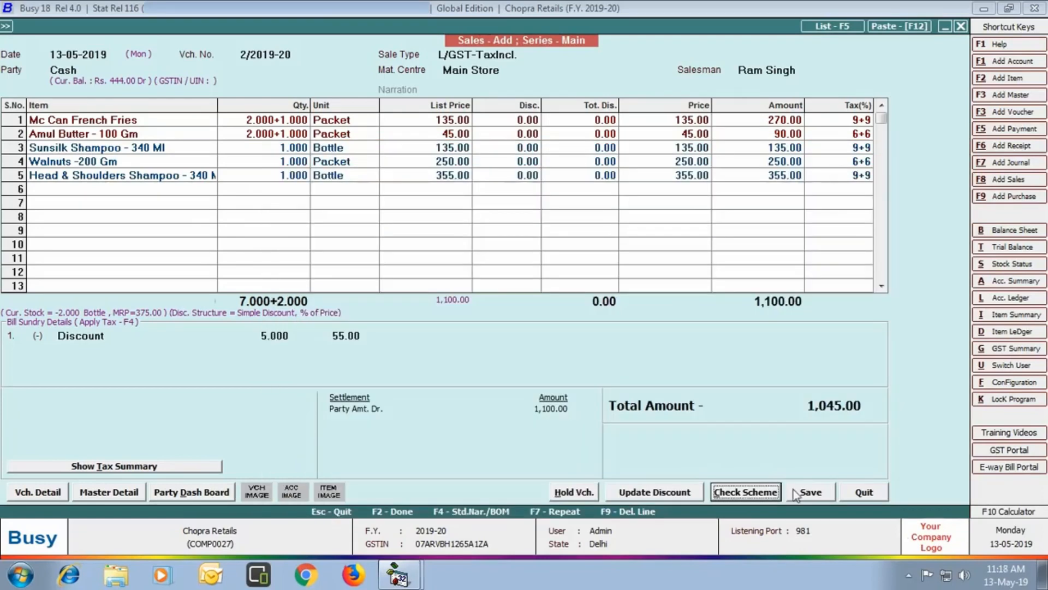
click(794, 493)
click(656, 318)
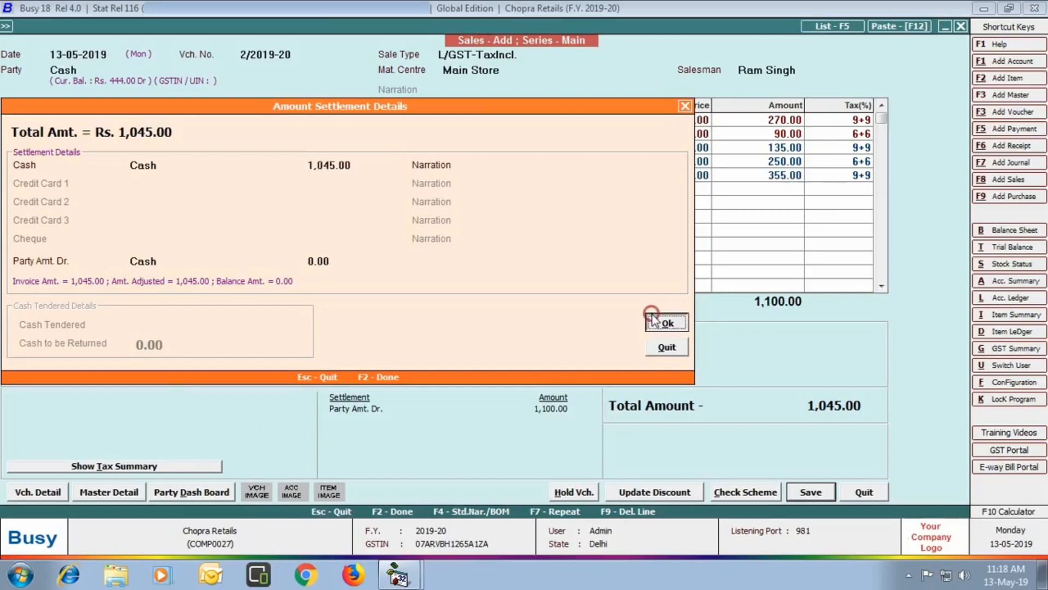
key(Return)
text(3)
key(Return)
key(Return)
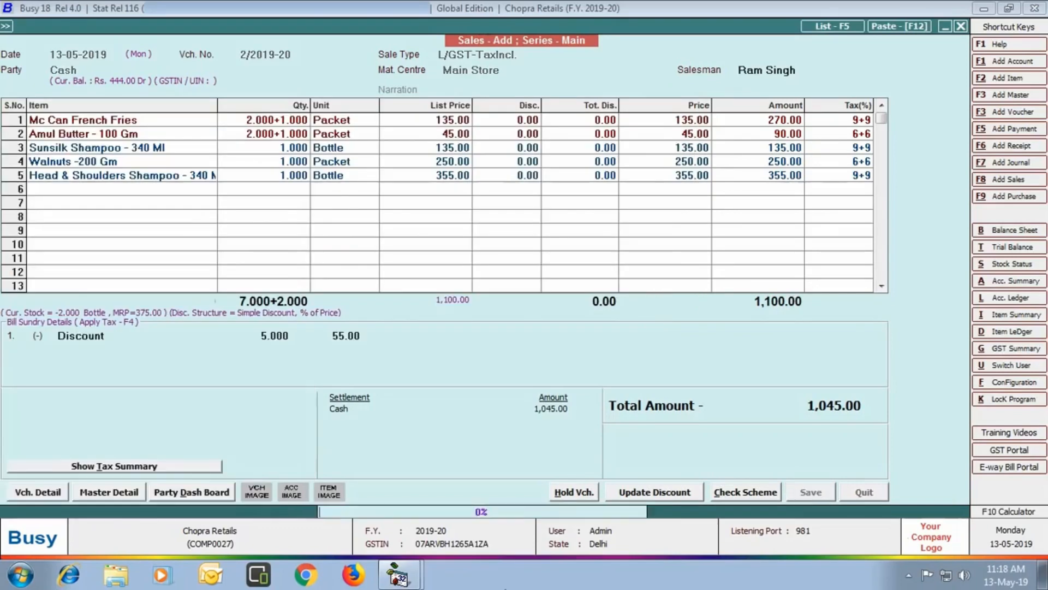
key(Right)
key(Return)
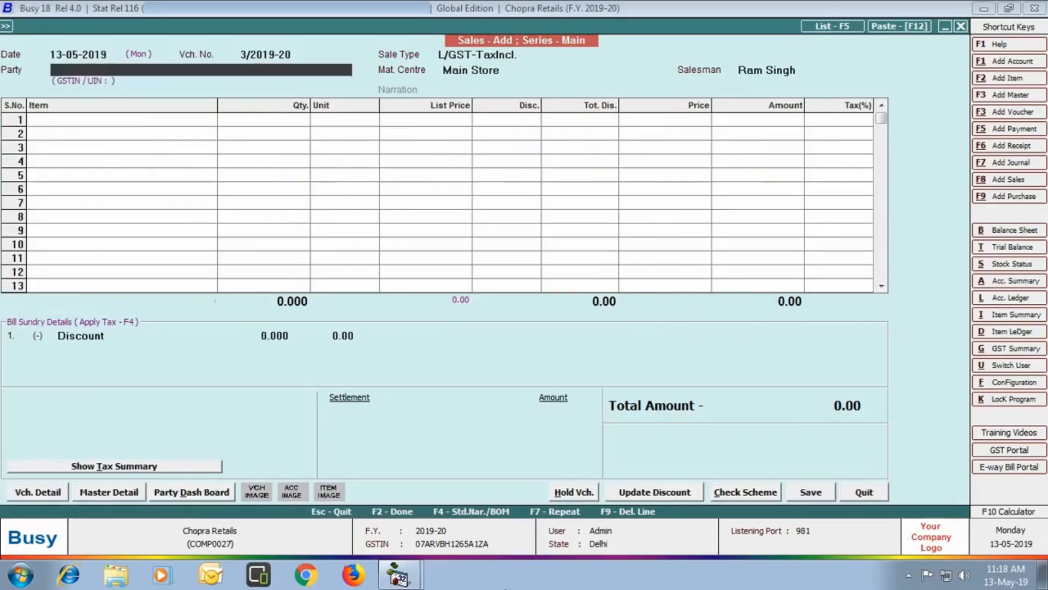
click(868, 494)
click(237, 27)
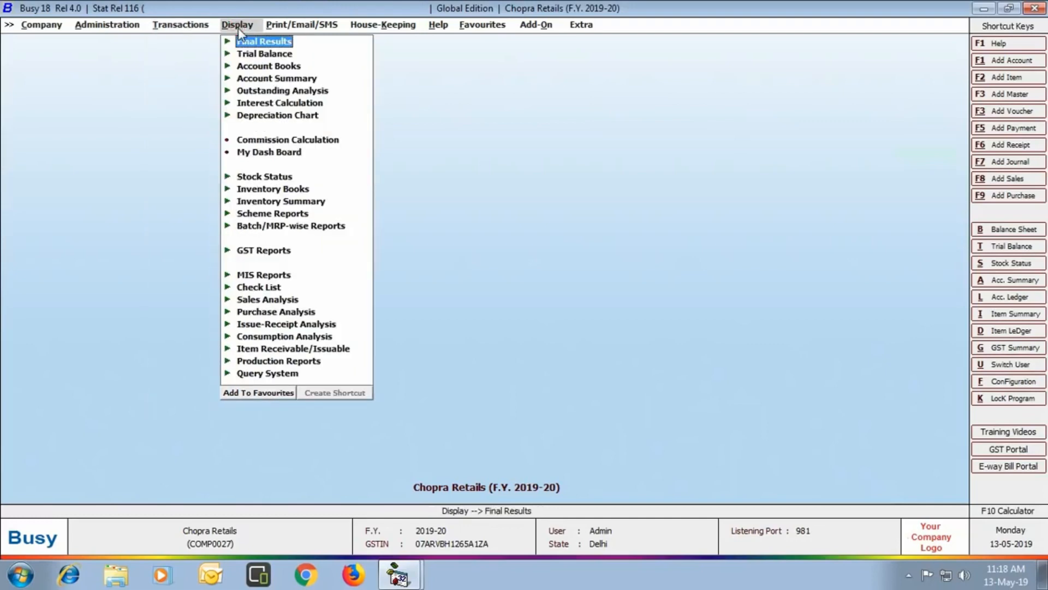
click(279, 140)
click(434, 311)
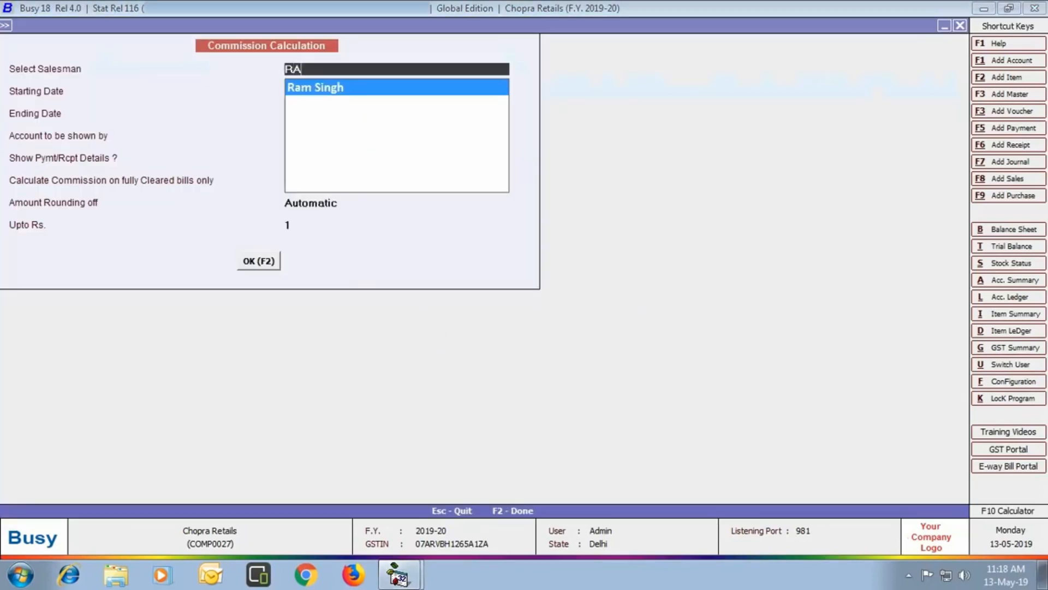
key(Return)
key(Return)
key(Return)
key(Return)
key(Return)
key(Return)
key(Return)
key(Return)
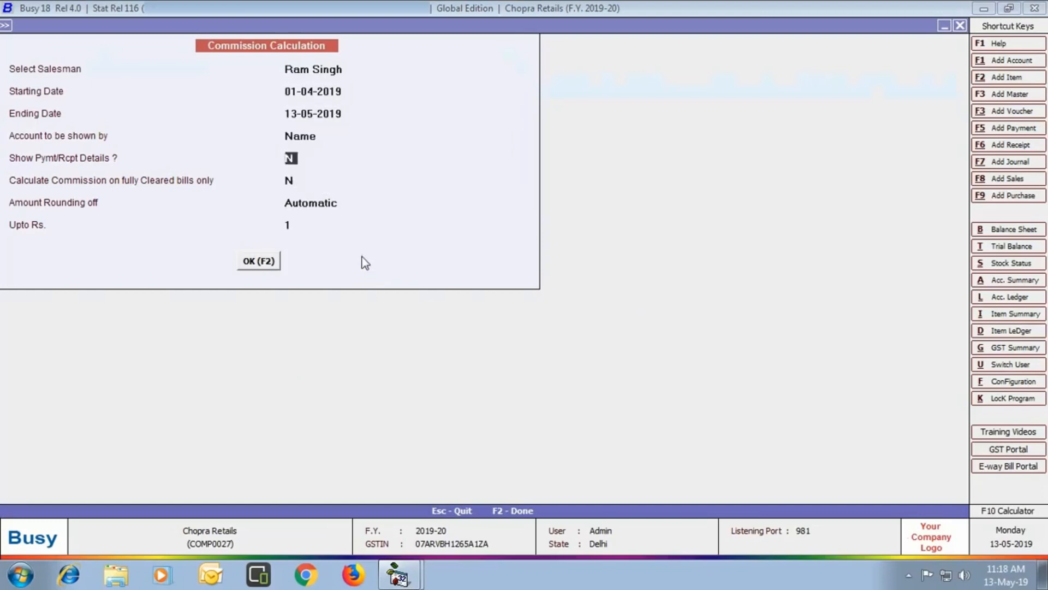
key(Return)
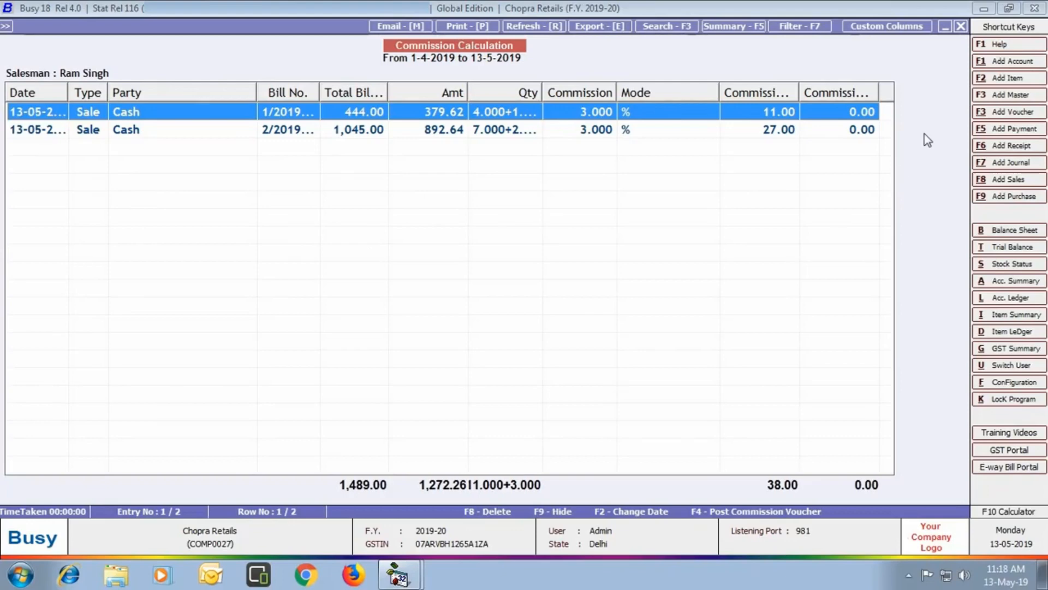
click(961, 26)
click(650, 233)
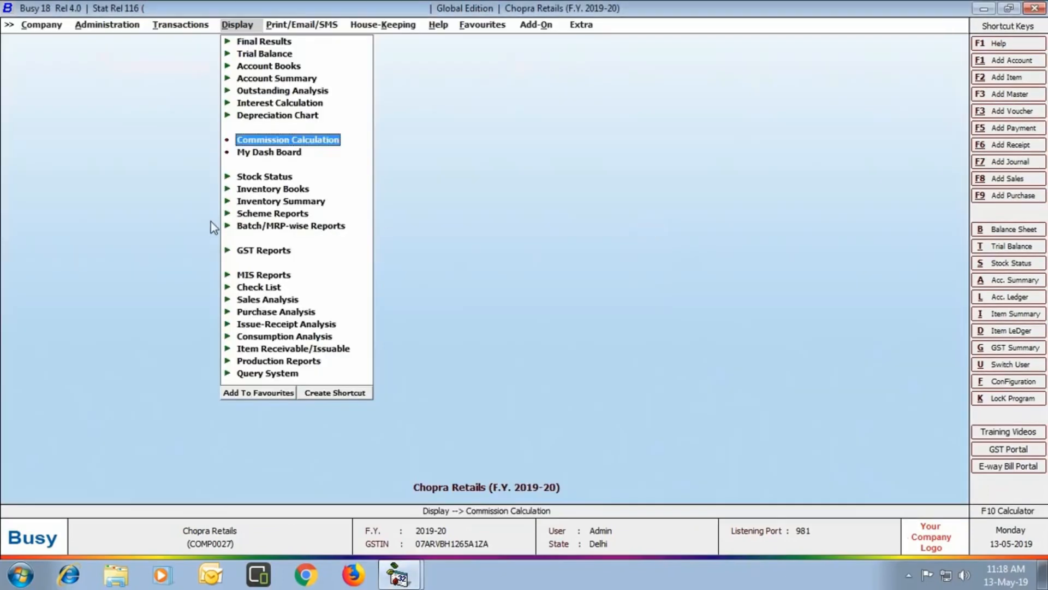
click(289, 215)
click(352, 227)
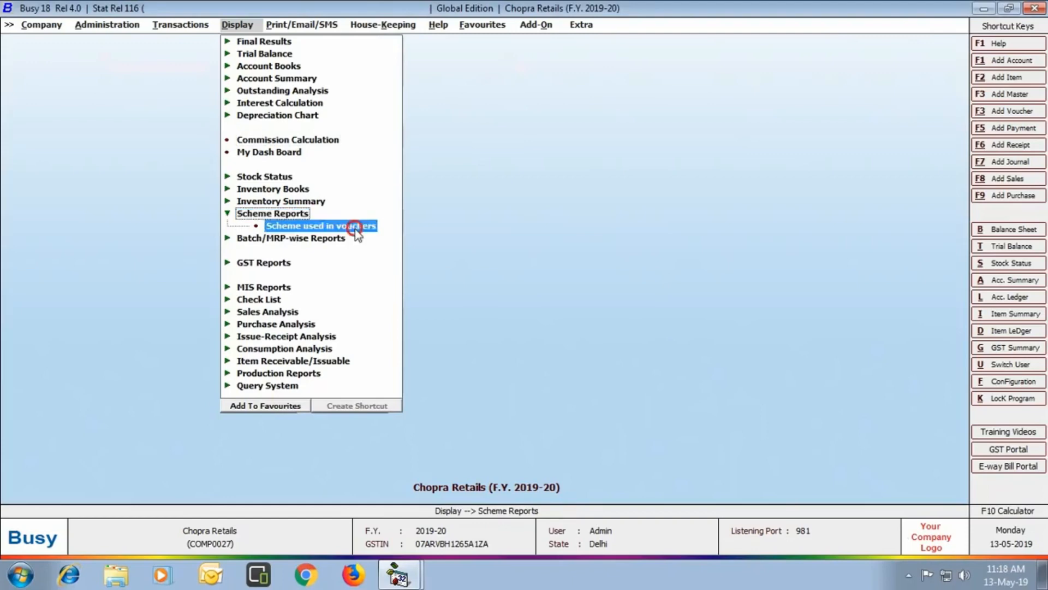
text(BUY)
key(Return)
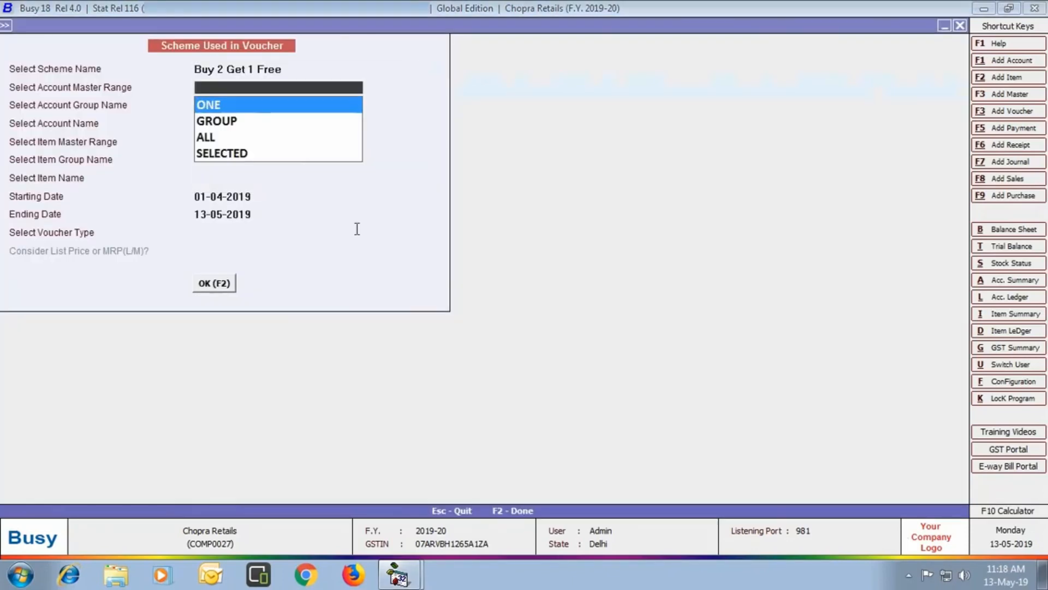
key(Down)
key(Down)
key(Return)
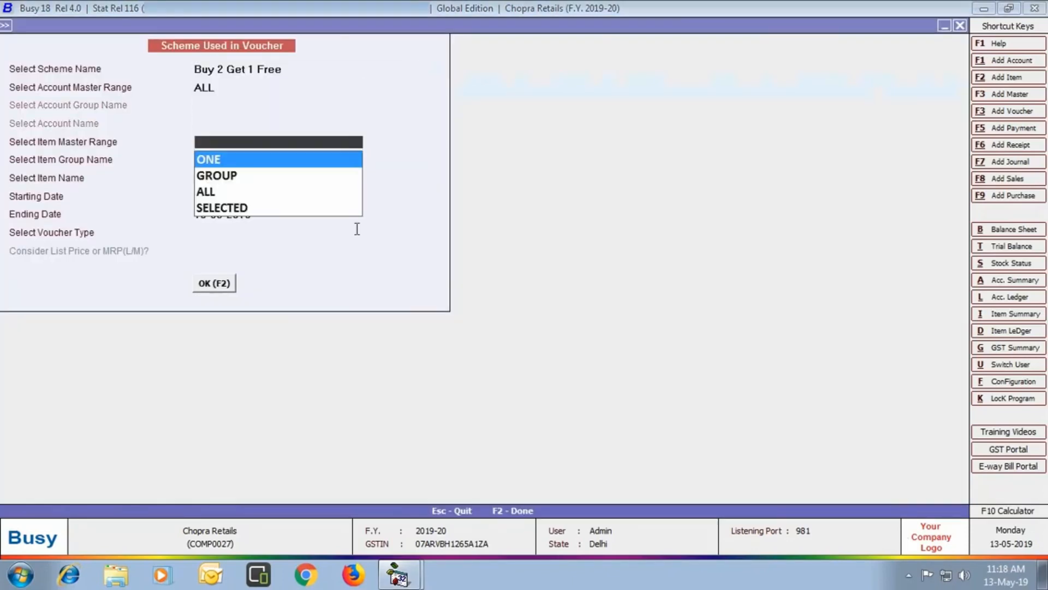
key(Down)
key(Down)
key(Return)
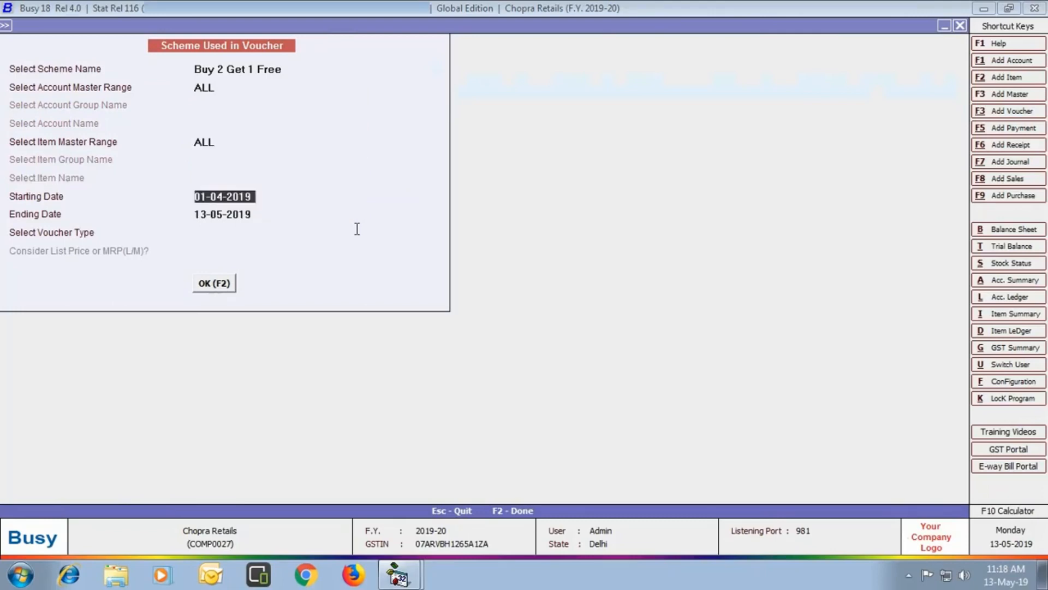
key(Return)
key(Return)
key(Return)
key(Return)
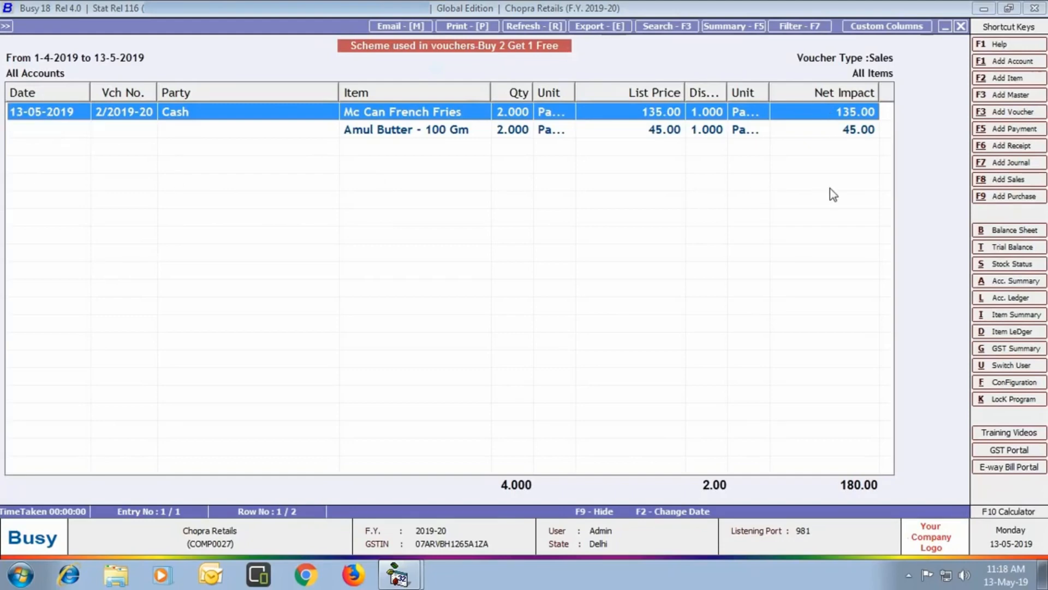
click(961, 26)
click(961, 26)
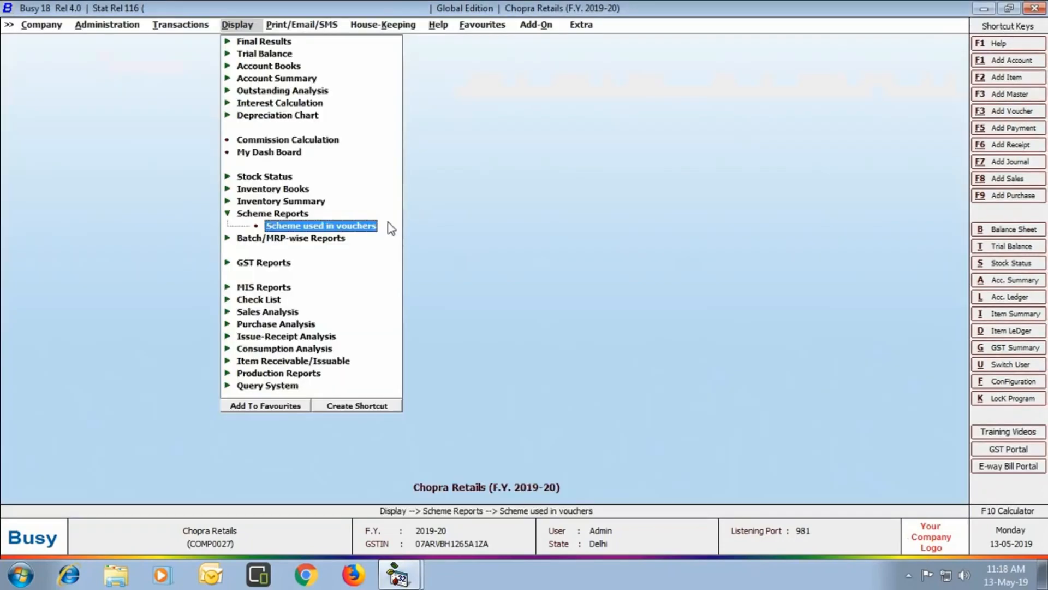
key(Escape)
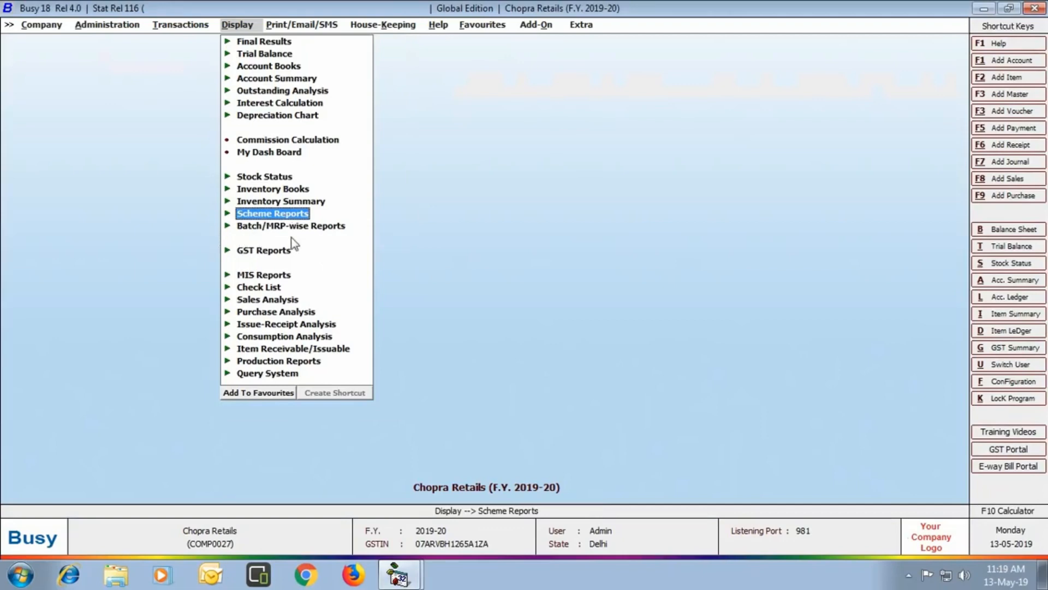
click(329, 228)
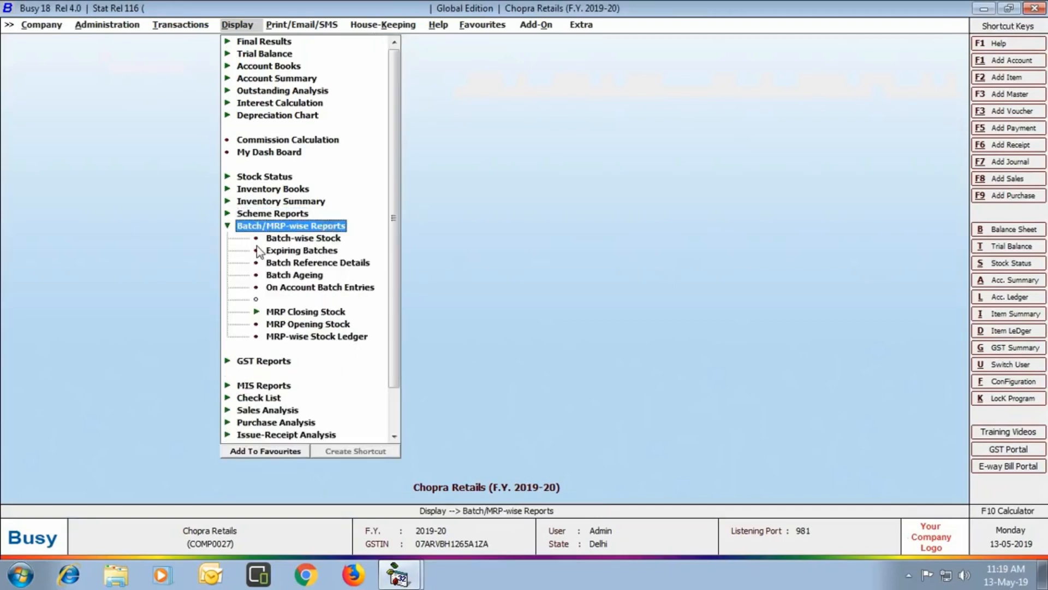
click(339, 238)
click(636, 313)
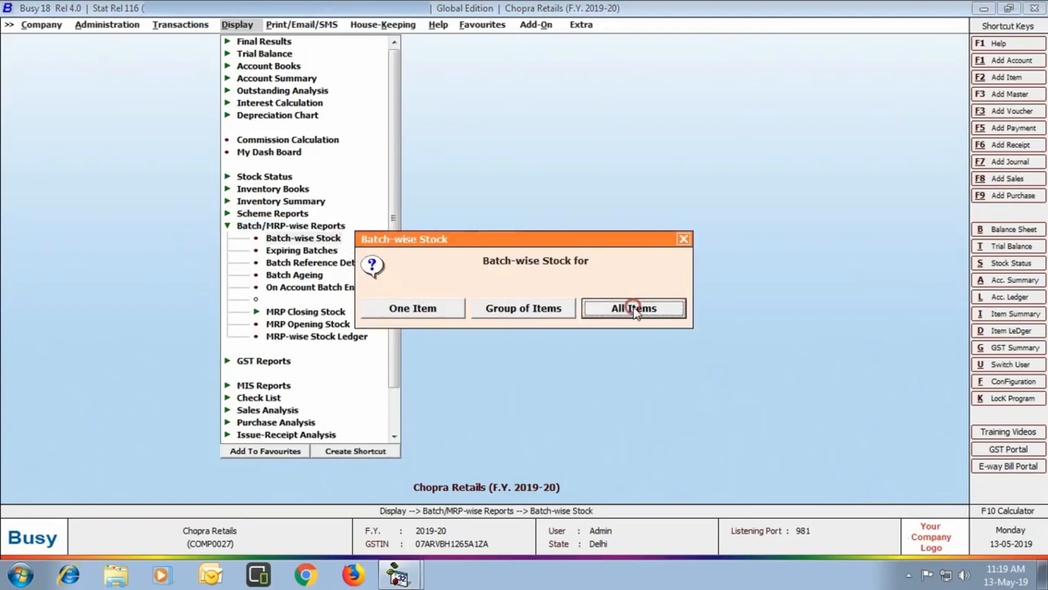
click(501, 321)
click(170, 262)
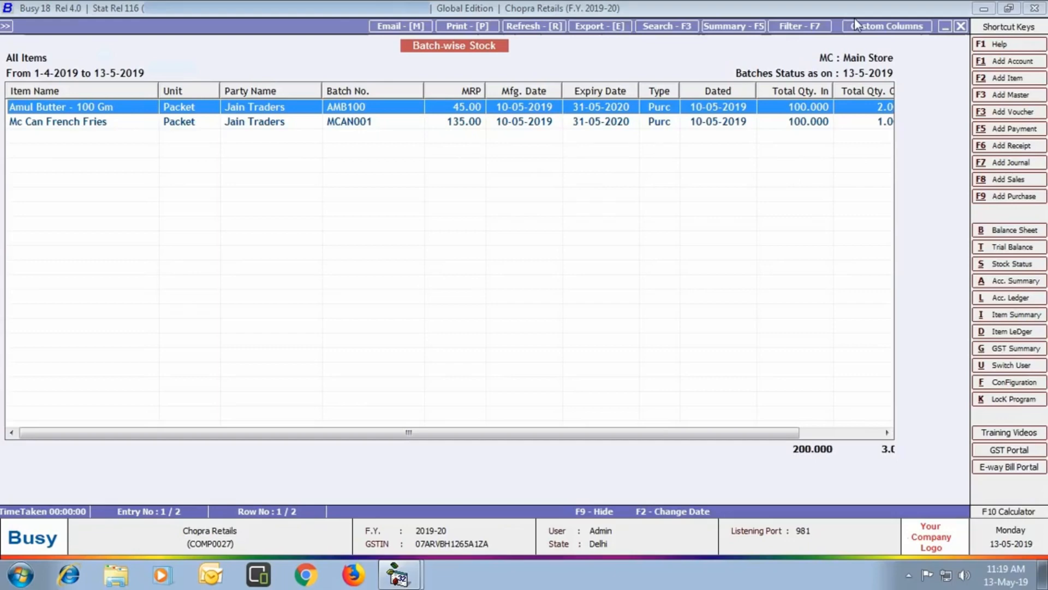
click(961, 26)
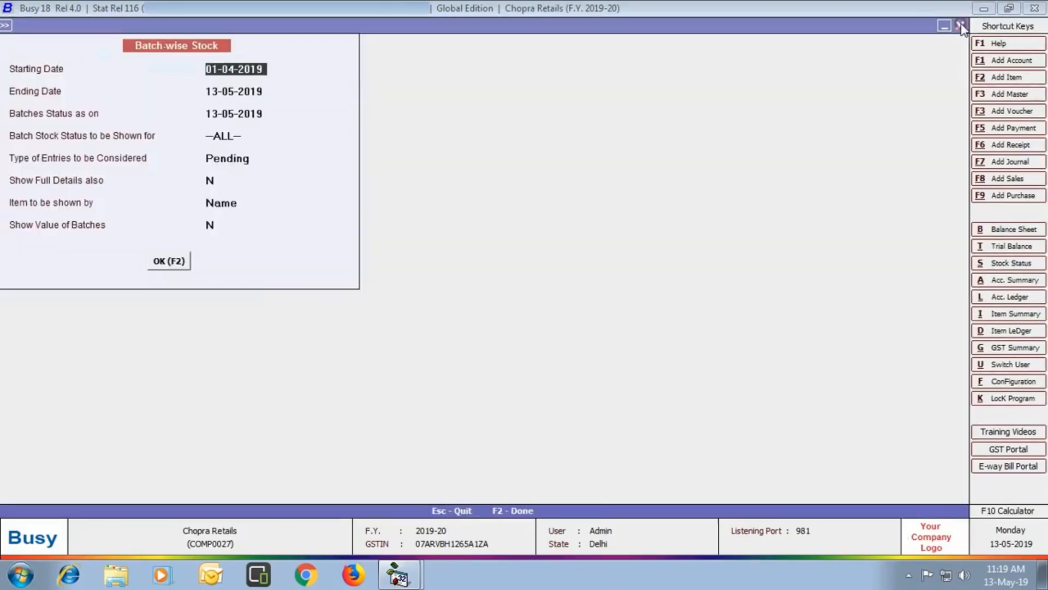
click(961, 25)
click(653, 238)
click(683, 238)
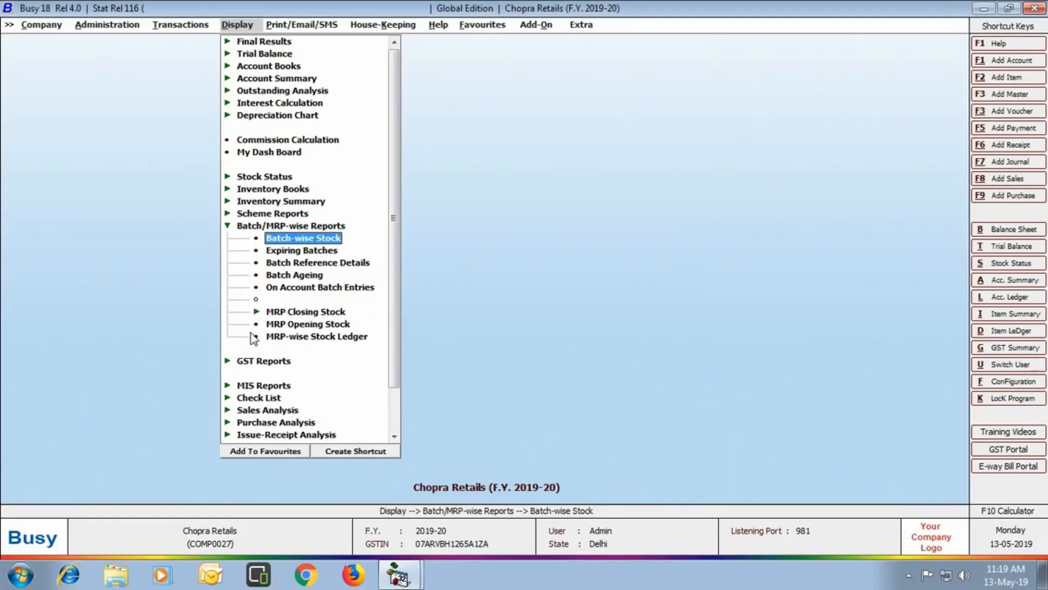
- View the MRP Closing Stock balance-quantity report for all items, showing Britannia Bourbon at MRP 28 and 36, then close it
click(334, 312)
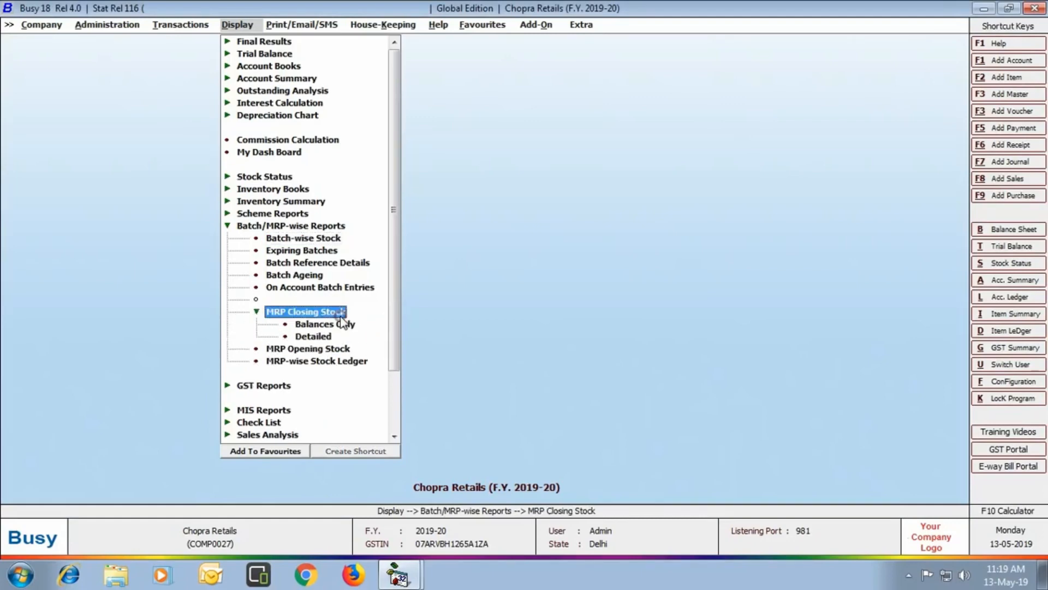
click(341, 324)
key(Down)
key(Down)
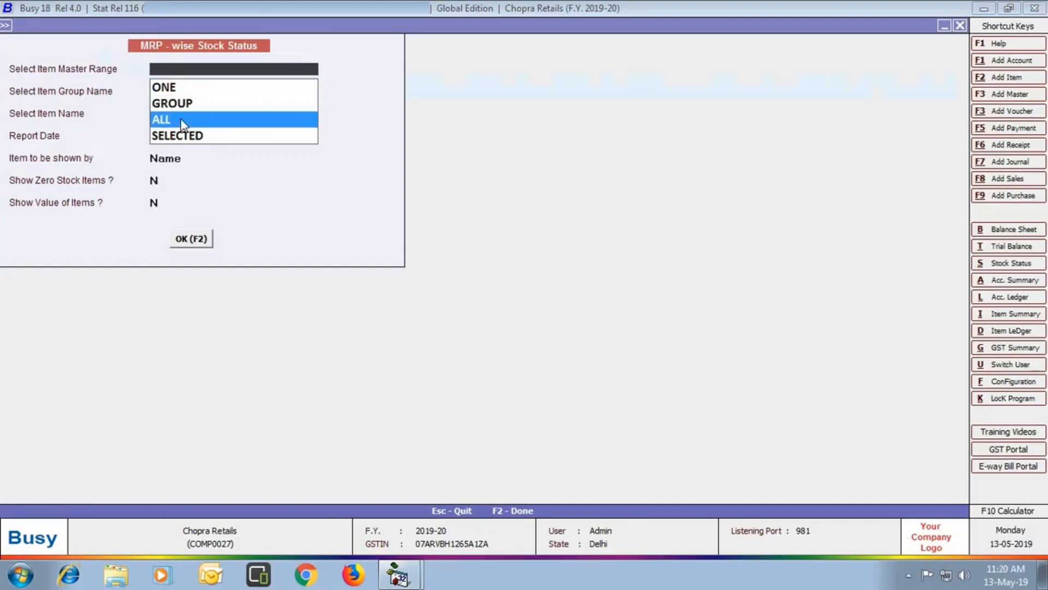
key(Return)
key(Return)
key(Return)
key(Return)
key(Return)
key(F2)
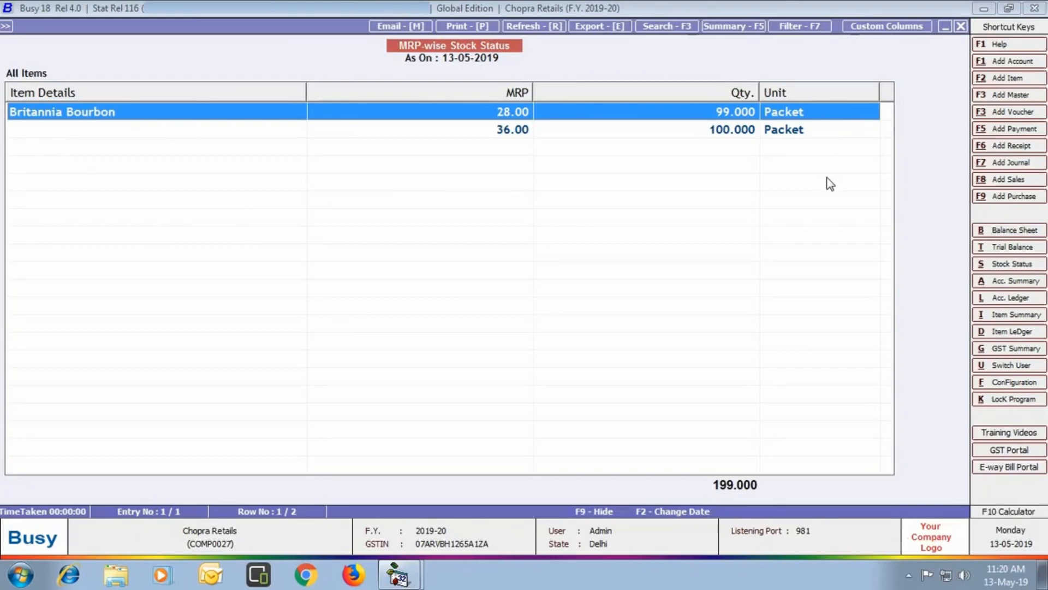
key(Escape)
key(Escape)
key(Escape)
key(Escape)
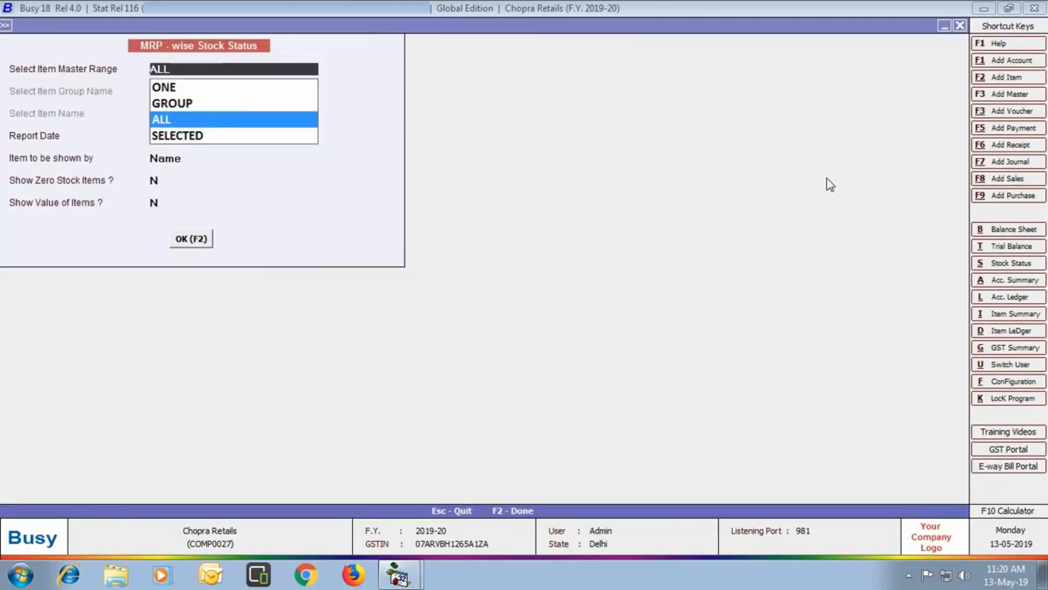